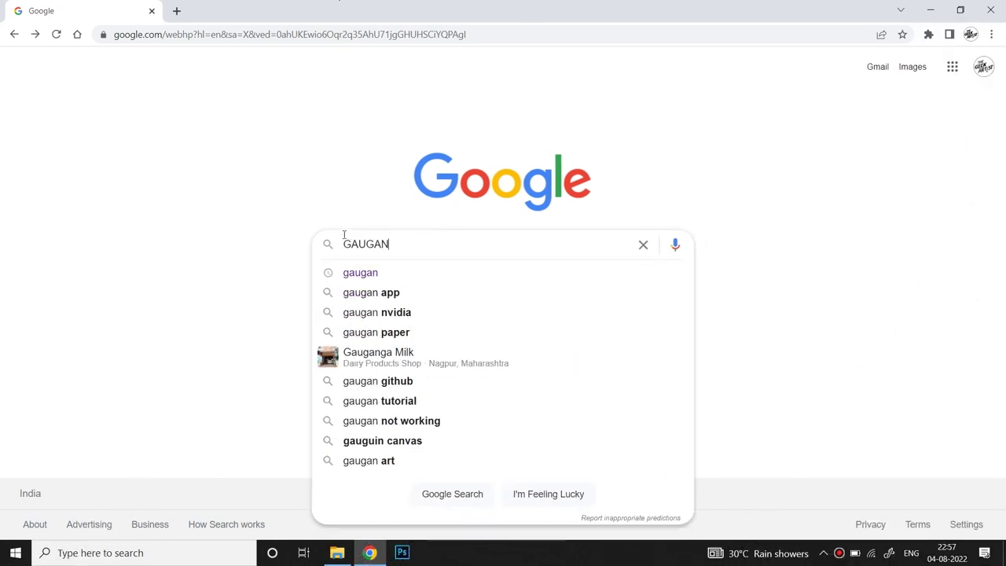
- Search Google for GAUGAN and open the gaugan.org GauGAN2 result
key("Return")
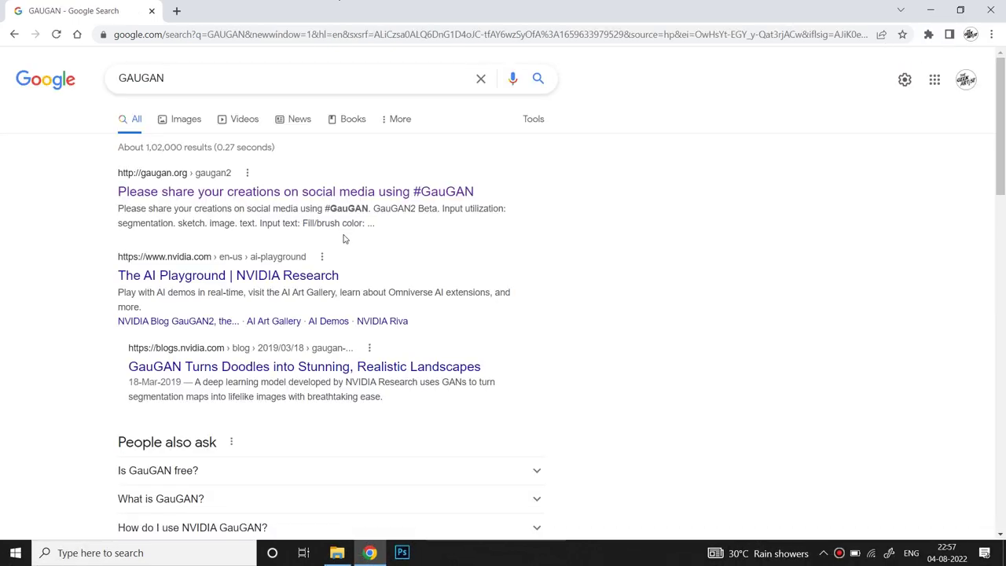
left_click(388, 194)
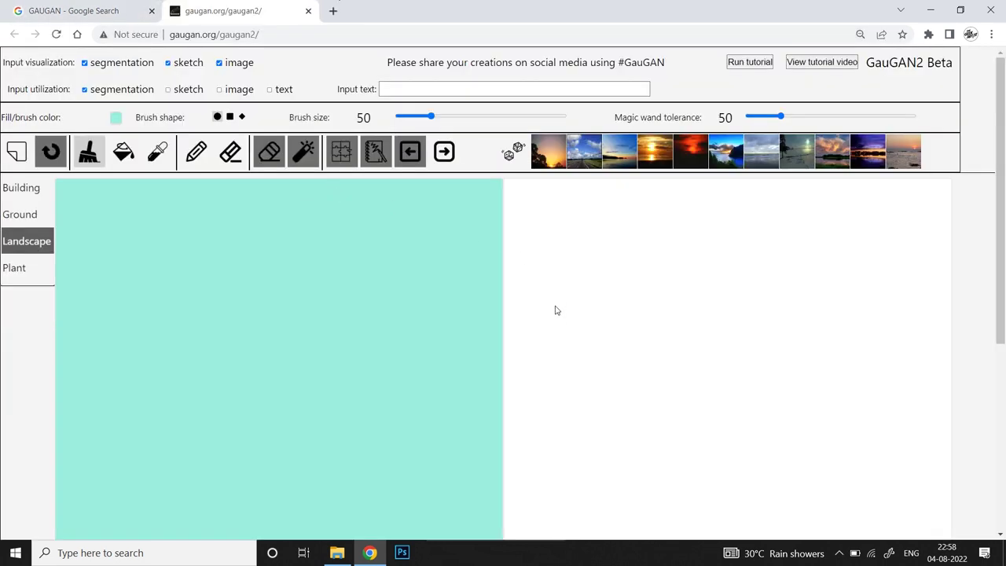
- Look over the GauGAN2 page and the labels in the Building, Ground, Landscape and Plant categories
scroll(565, 400, "down", 5)
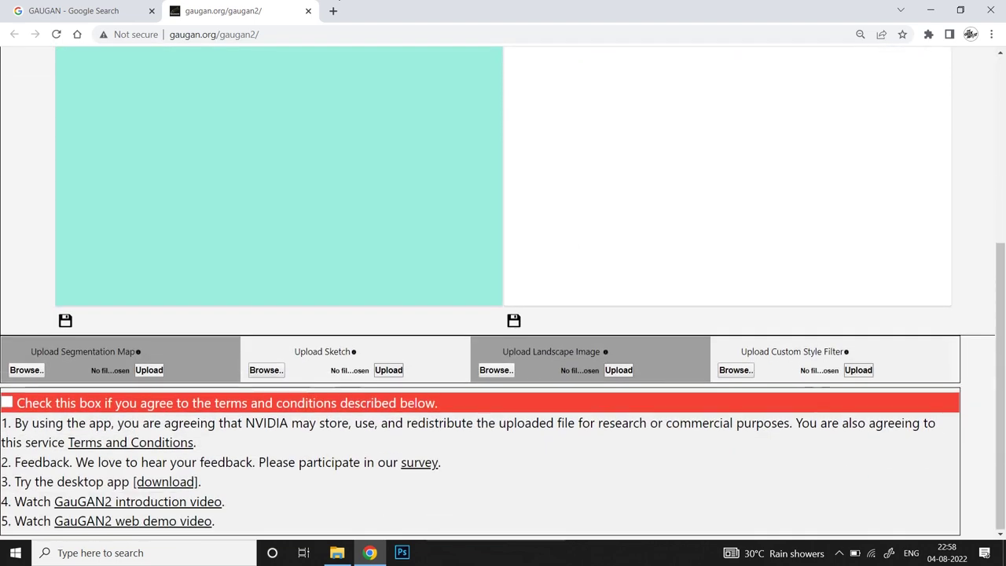
scroll(568, 328, "up", 5)
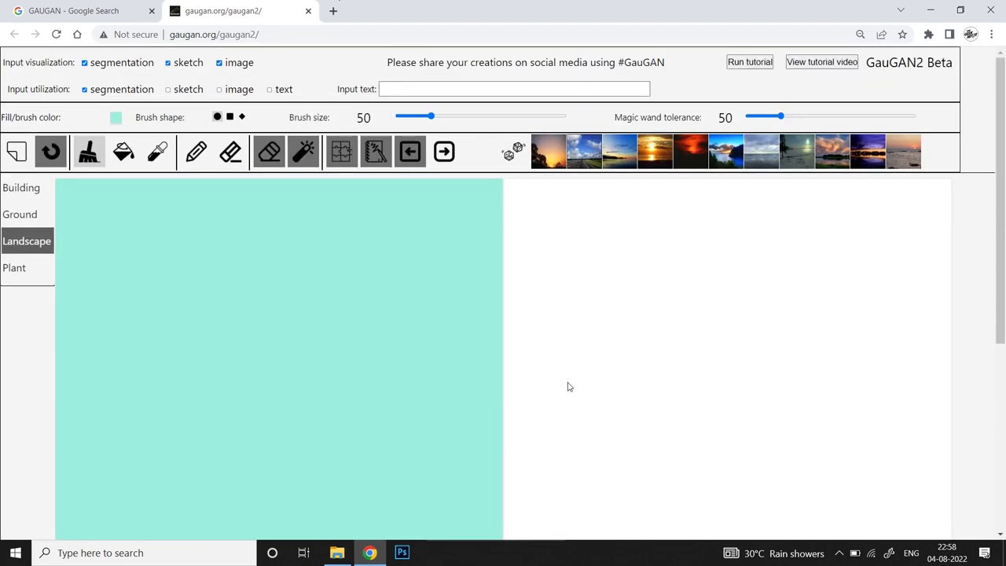
scroll(502, 315, "down", 2)
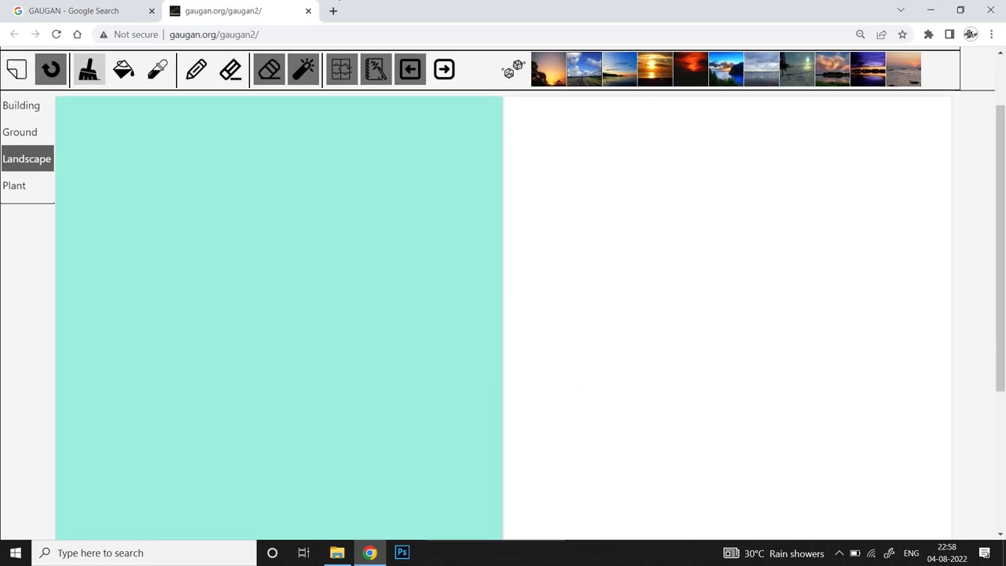
scroll(503, 298, "up", 1)
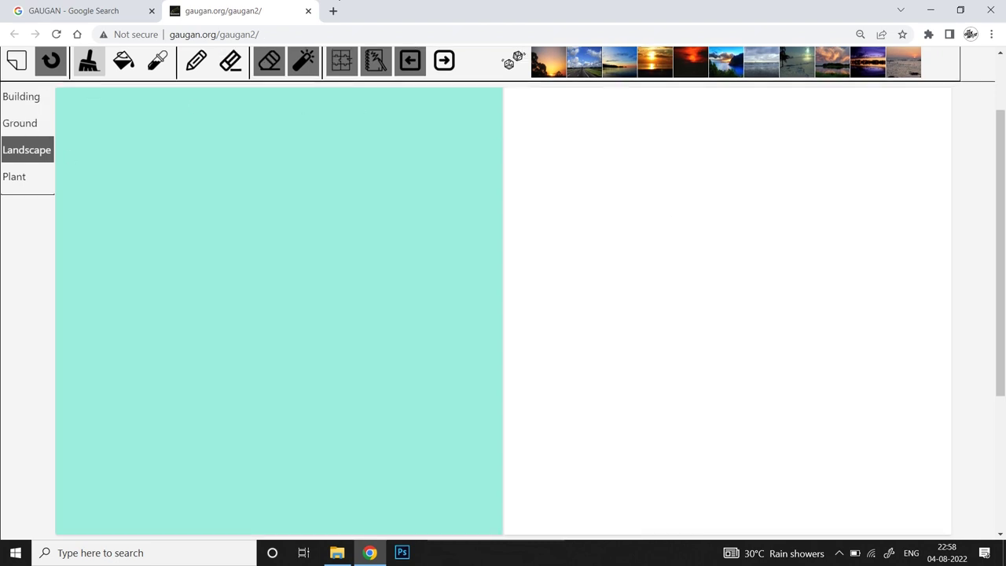
scroll(420, 254, "up", 1)
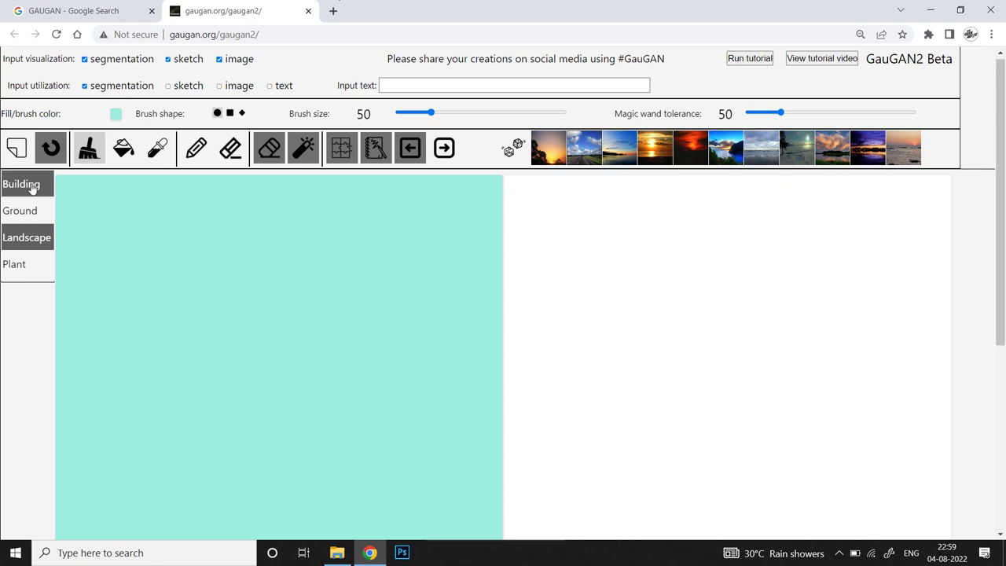
left_click(32, 188)
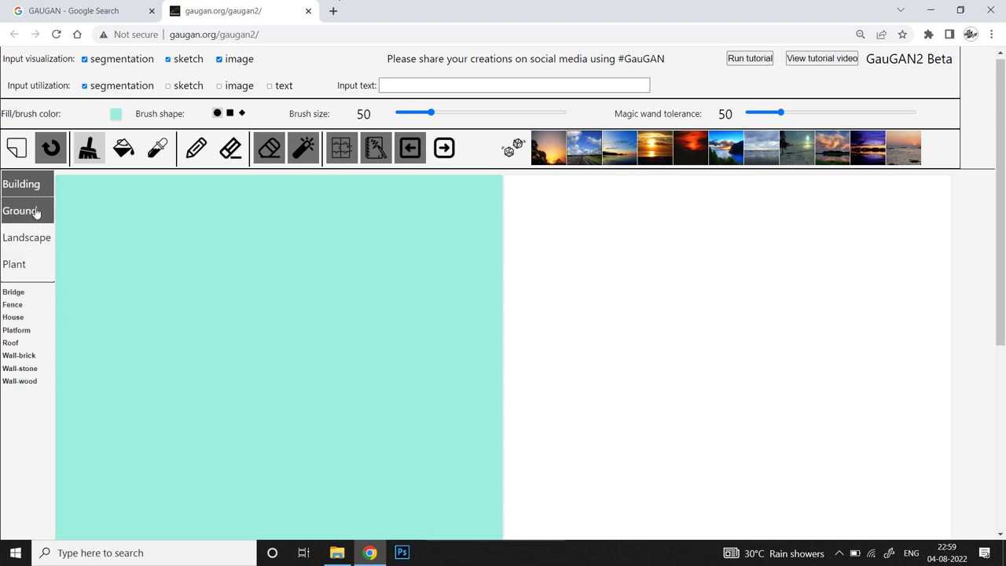
left_click(35, 213)
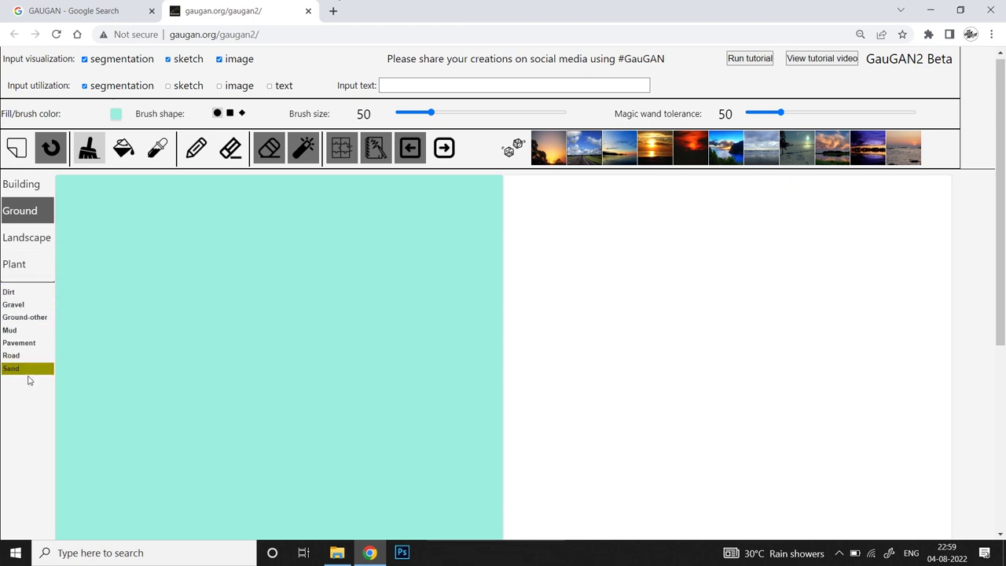
left_click(37, 244)
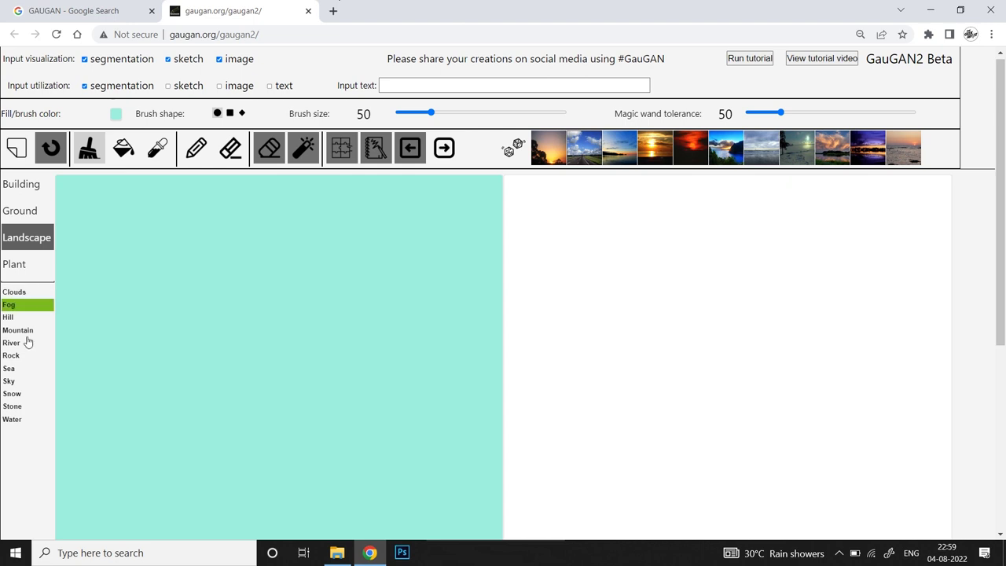
left_click(11, 265)
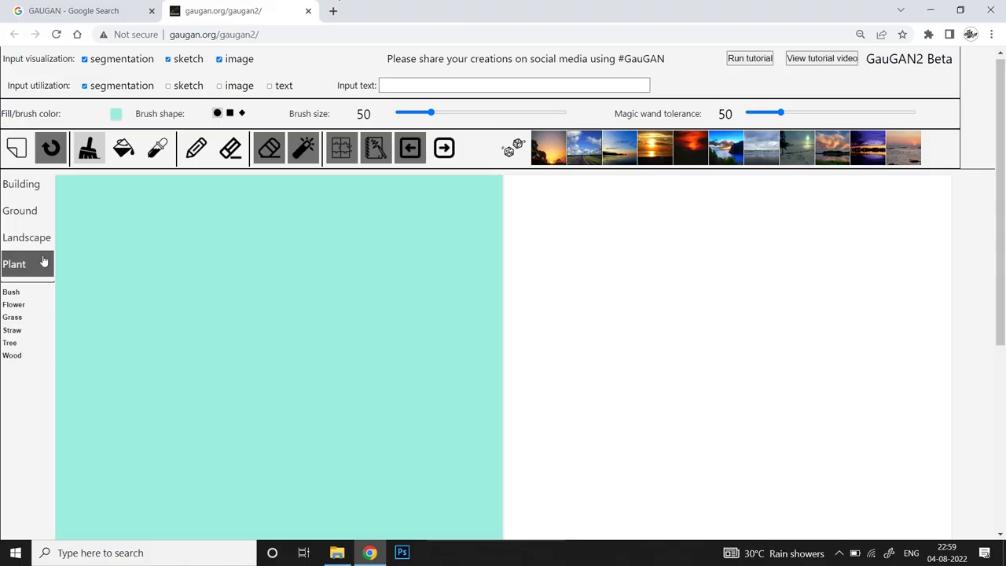
- Paint a mountain range with a tall peak across the middle of the segmentation canvas using the Mountain landscape label
left_click(36, 239)
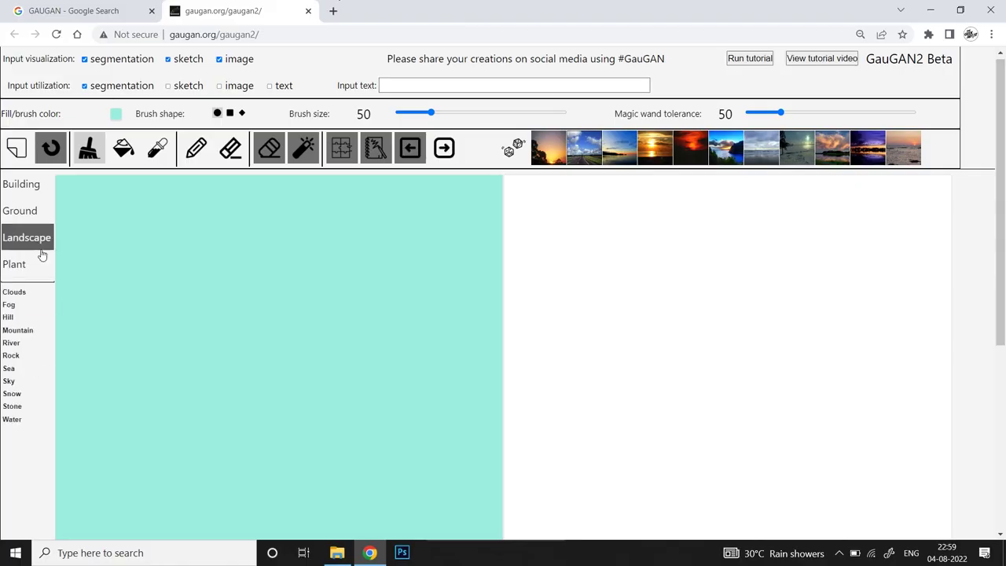
scroll(536, 292, "down", 1)
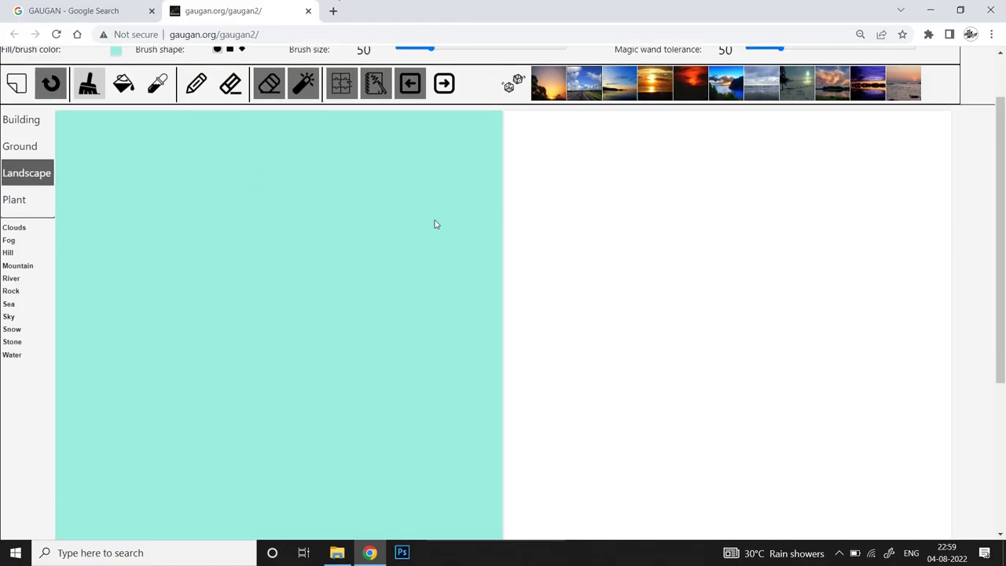
left_click(23, 316)
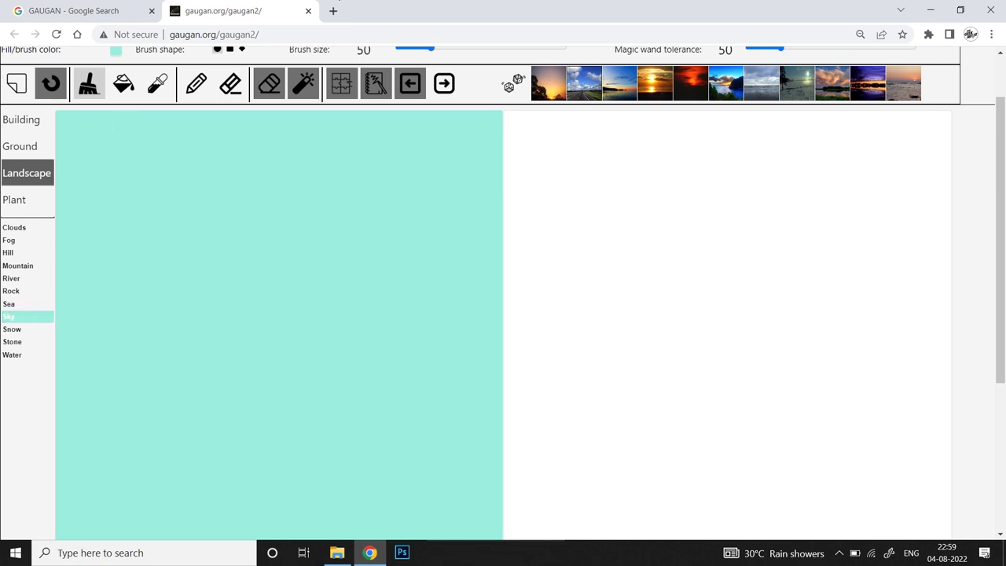
scroll(156, 324, "down", 1)
scroll(156, 323, "up", 1)
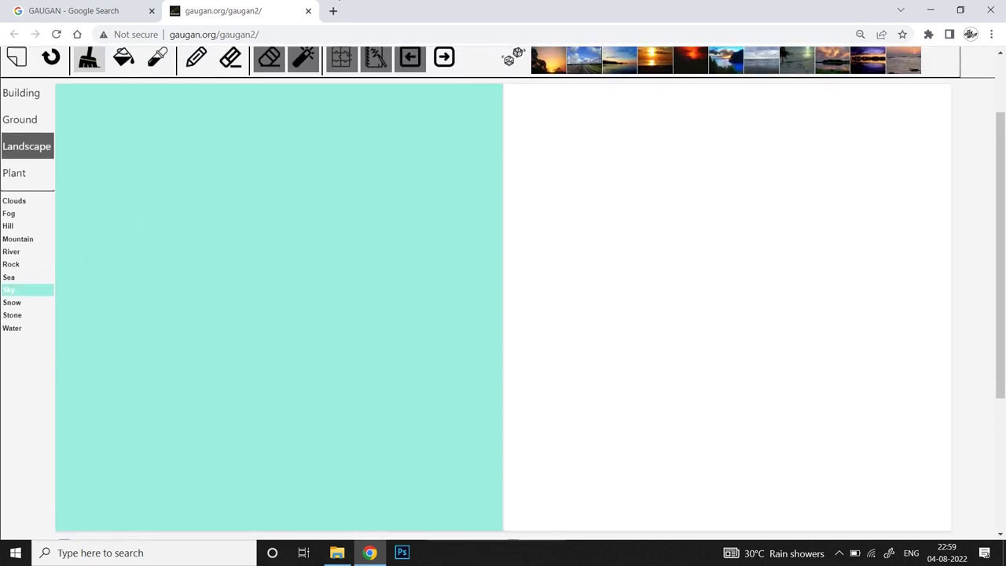
left_click(18, 240)
mouse_move(96, 368)
left_mouse_down()
mouse_move(218, 367)
mouse_move(130, 314)
mouse_move(218, 258)
mouse_move(299, 318)
left_mouse_up()
mouse_move(176, 278)
left_mouse_down()
mouse_move(157, 251)
mouse_move(140, 267)
mouse_move(346, 337)
mouse_move(362, 334)
mouse_move(112, 370)
mouse_move(495, 384)
left_mouse_up()
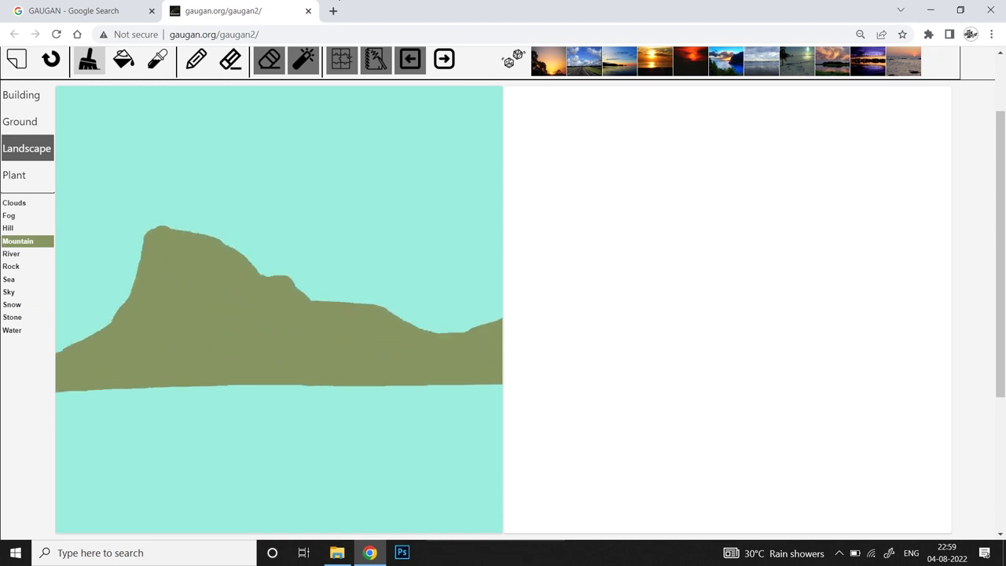
- Fill the whole area below the mountain with the Sand ground label
scroll(555, 386, "down", 1)
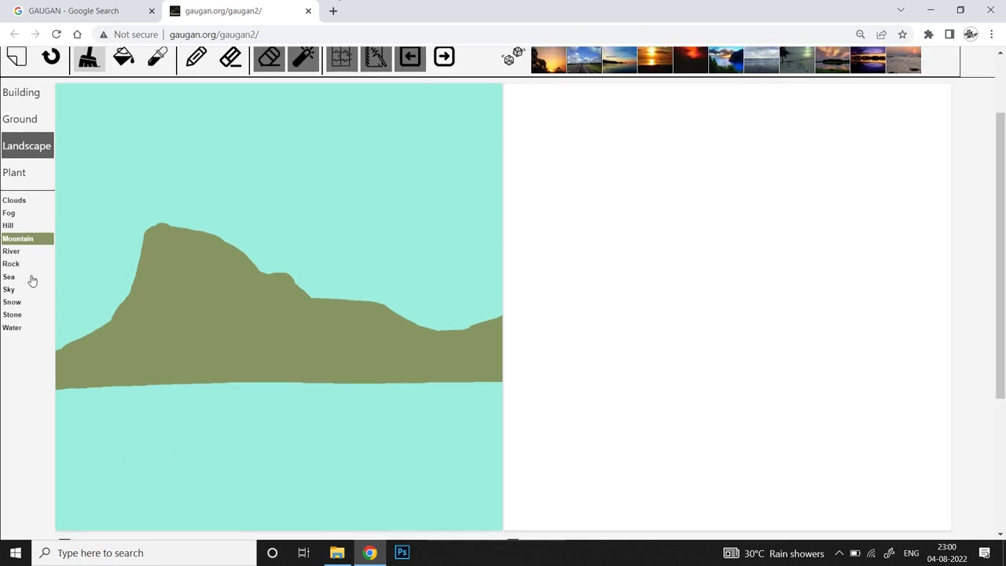
left_click(24, 120)
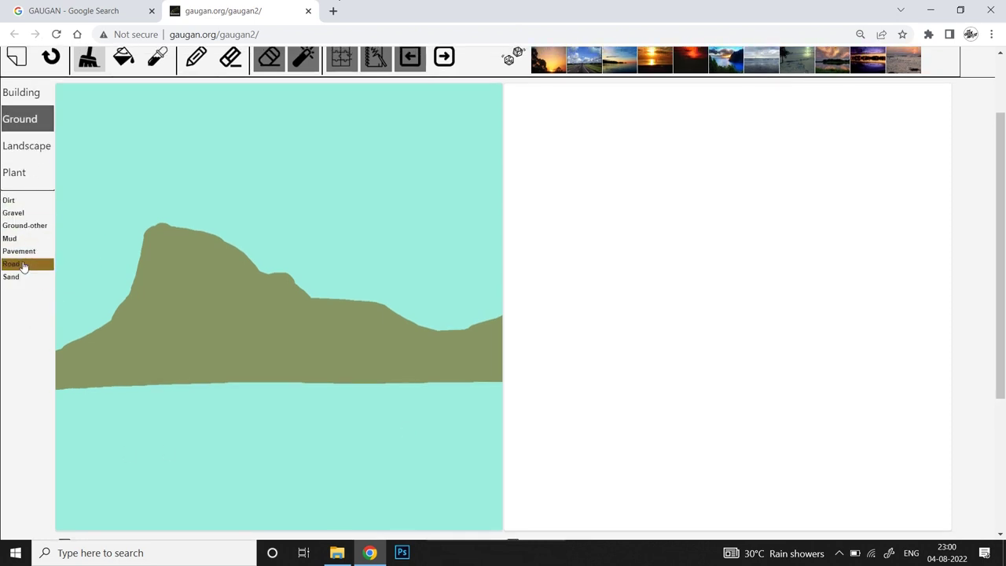
left_click(24, 277)
mouse_move(168, 451)
left_mouse_down()
mouse_move(157, 452)
mouse_move(318, 434)
left_mouse_up()
left_click(123, 63)
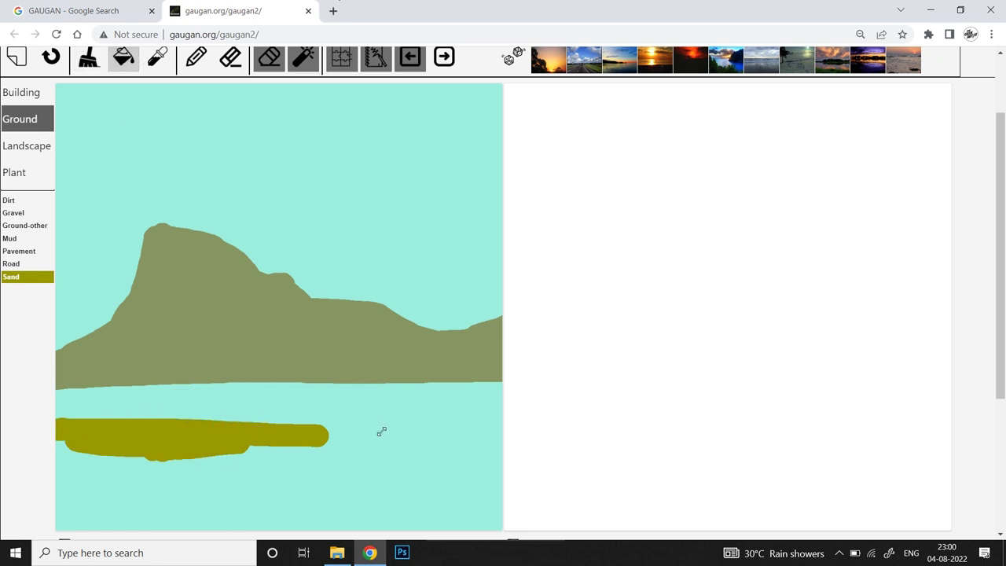
left_click(380, 430)
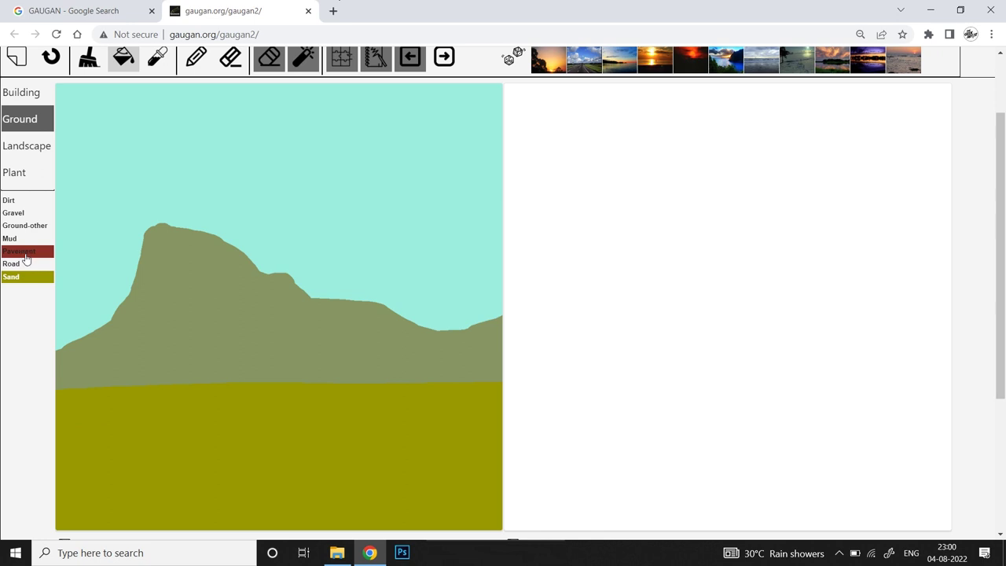
- Brush several horizontal Dirt strokes across the upper part of the sand area
left_click(21, 203)
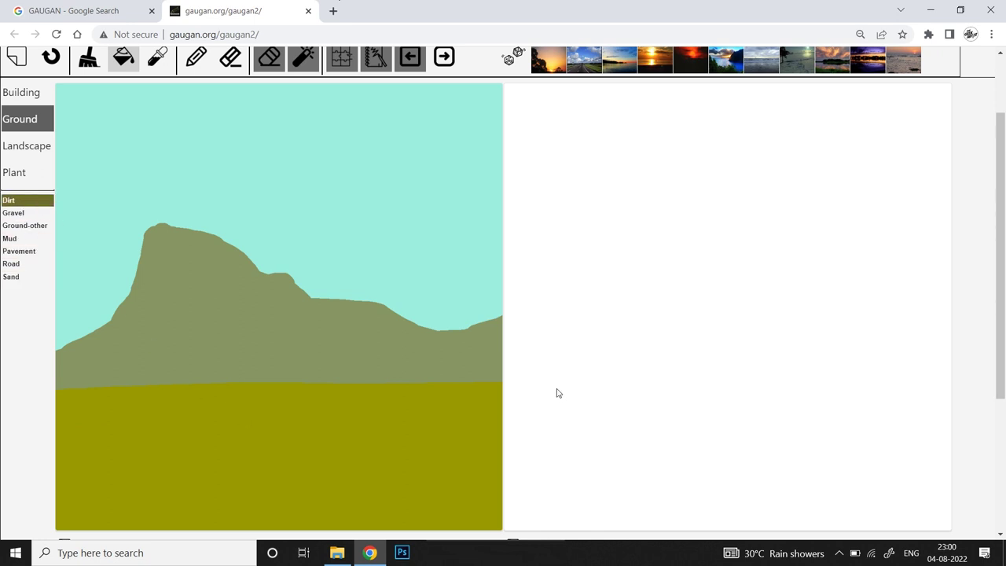
scroll(557, 391, "down", 1)
scroll(502, 291, "up", 1)
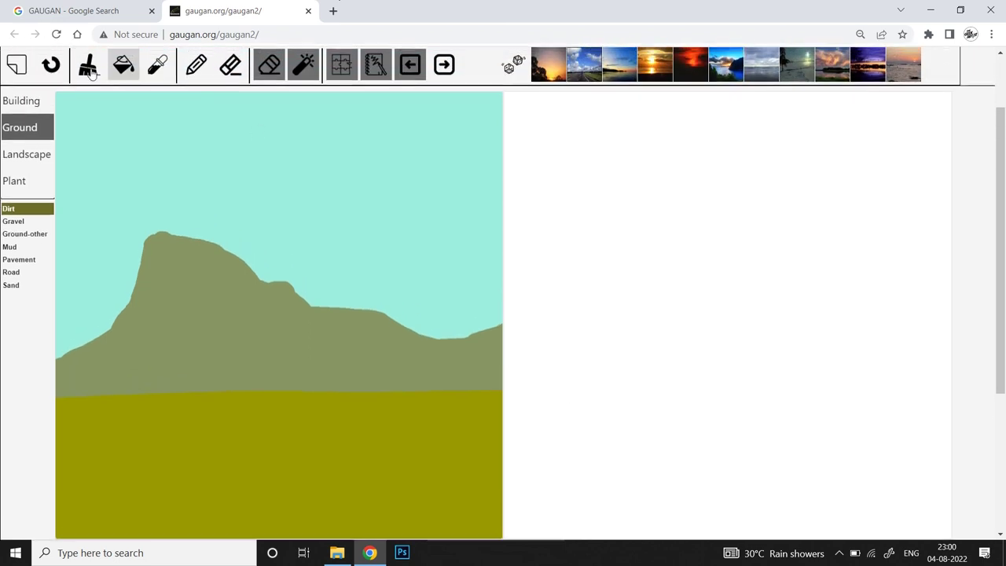
left_click(89, 56)
mouse_move(121, 432)
left_mouse_down()
mouse_move(14, 439)
mouse_move(436, 436)
left_mouse_up()
left_click_drag(376, 410, 465, 410)
left_click_drag(311, 454, 503, 456)
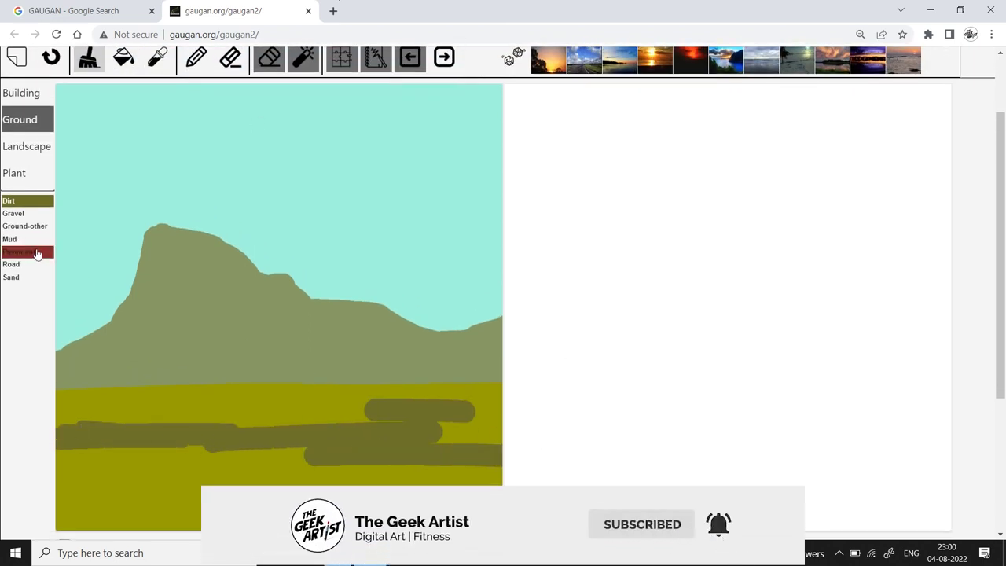
- Brush horizontal Mud strokes across the sand just below the dirt bands
left_click(11, 238)
mouse_move(63, 450)
left_mouse_down()
mouse_move(188, 451)
mouse_move(213, 471)
mouse_move(393, 473)
left_mouse_up()
left_click_drag(456, 473, 413, 474)
- Brush horizontal Gravel strokes along the bottom foreground of the segmentation canvas
left_click(13, 213)
mouse_move(75, 494)
left_mouse_down()
mouse_move(126, 493)
mouse_move(110, 519)
mouse_move(326, 503)
left_mouse_up()
mouse_move(472, 491)
left_mouse_down()
mouse_move(502, 491)
mouse_move(153, 525)
left_mouse_up()
left_click_drag(314, 481, 266, 481)
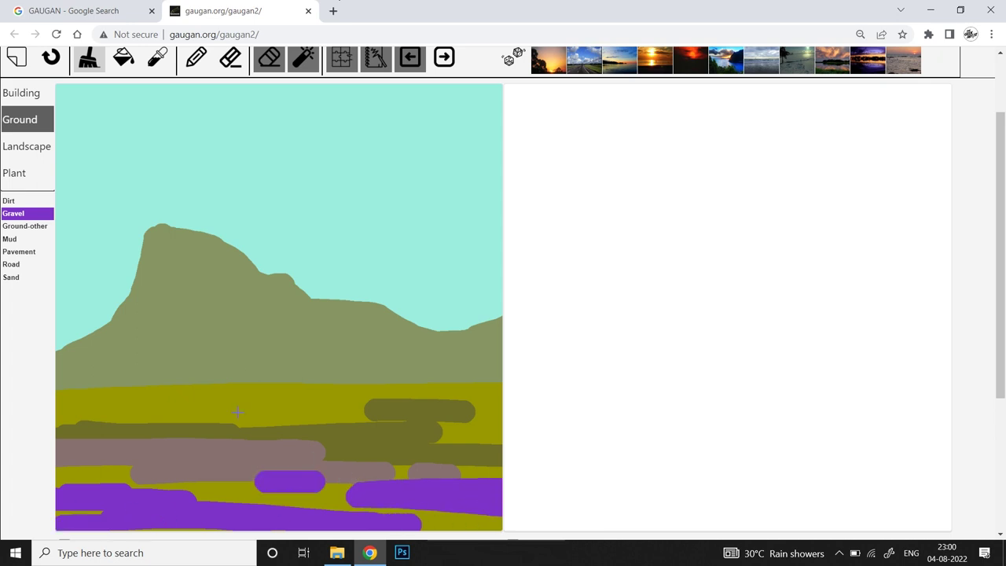
- Paint a large rock mass in the lower-right corner of the segmentation canvas, with smaller rocks beside it, using the Rock landscape label
left_click(26, 146)
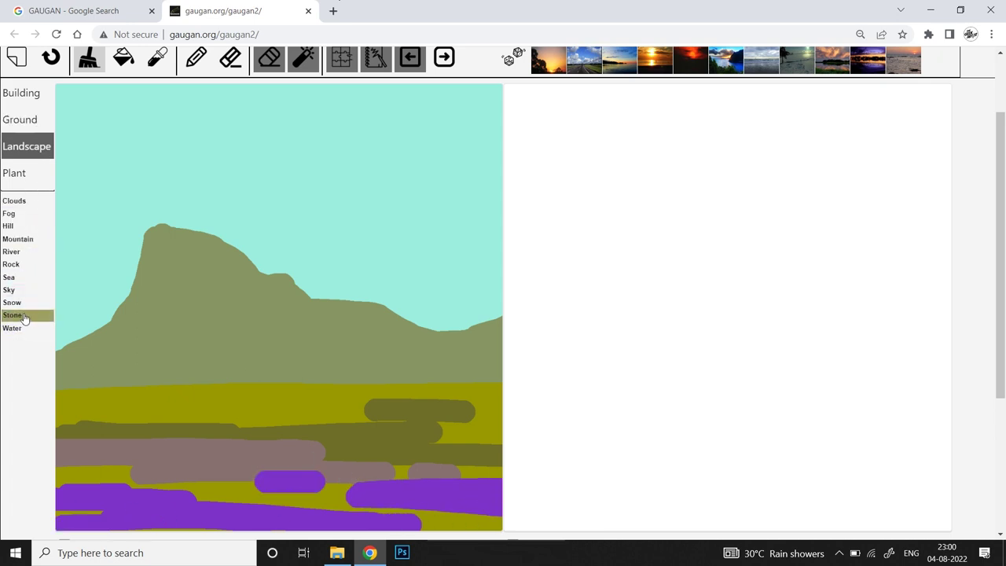
left_click(23, 214)
left_click(16, 264)
mouse_move(450, 487)
left_mouse_down()
mouse_move(491, 428)
mouse_move(472, 507)
mouse_move(491, 515)
mouse_move(412, 518)
mouse_move(396, 506)
left_mouse_up()
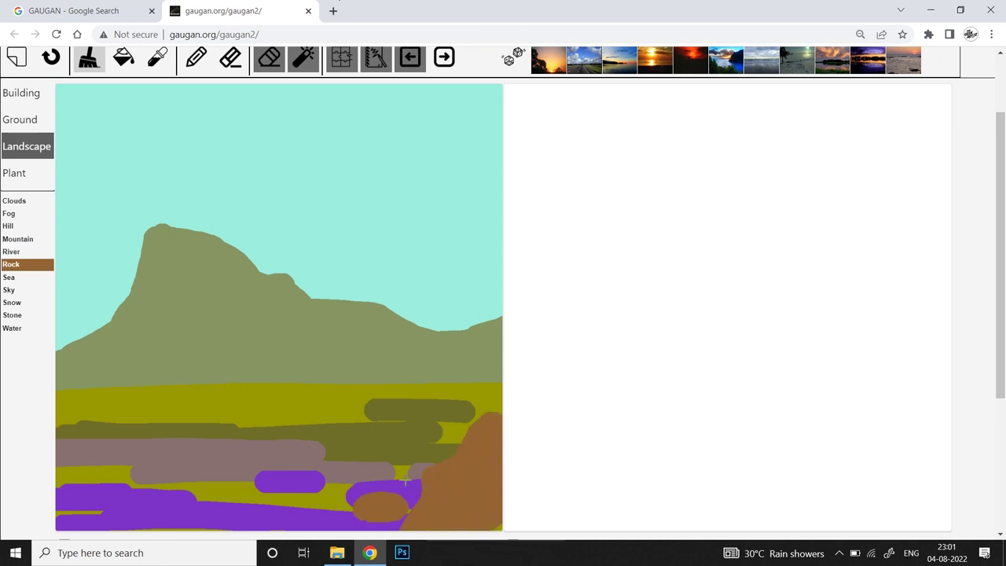
left_click_drag(427, 449, 444, 443)
left_click(371, 471)
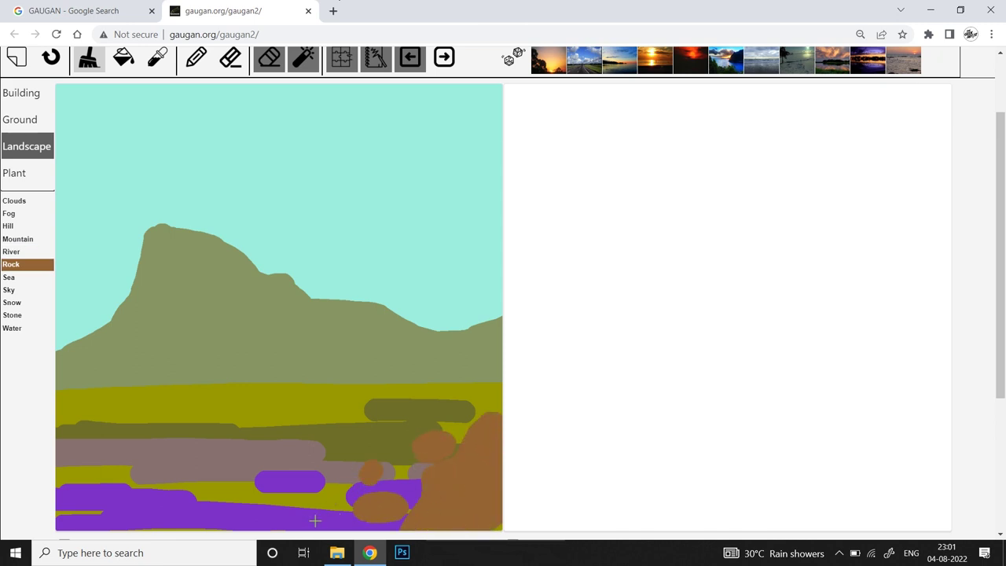
left_click_drag(313, 522, 336, 517)
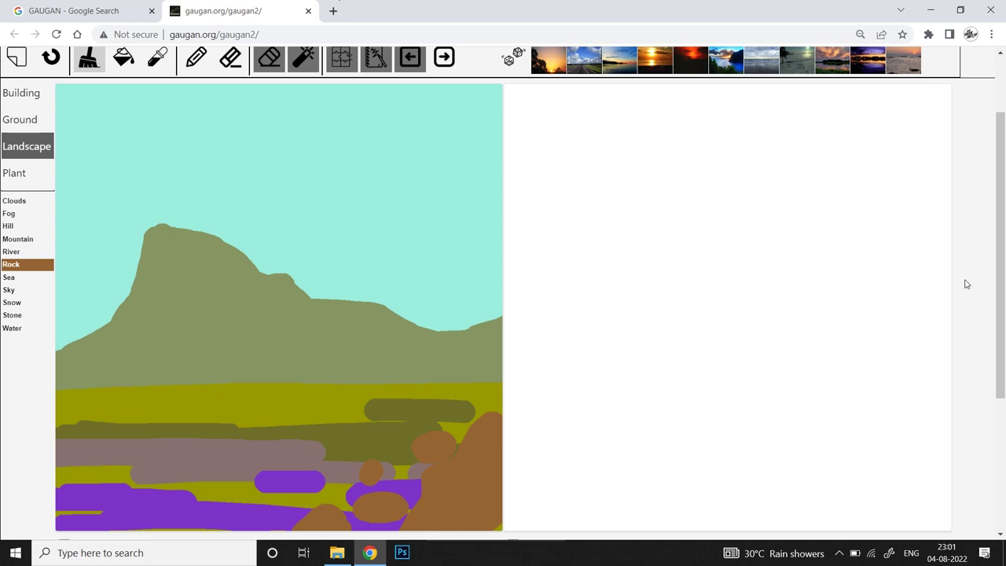
- Agree to the terms and conditions and generate the landscape image from the segmentation map
scroll(838, 314, "down", 3)
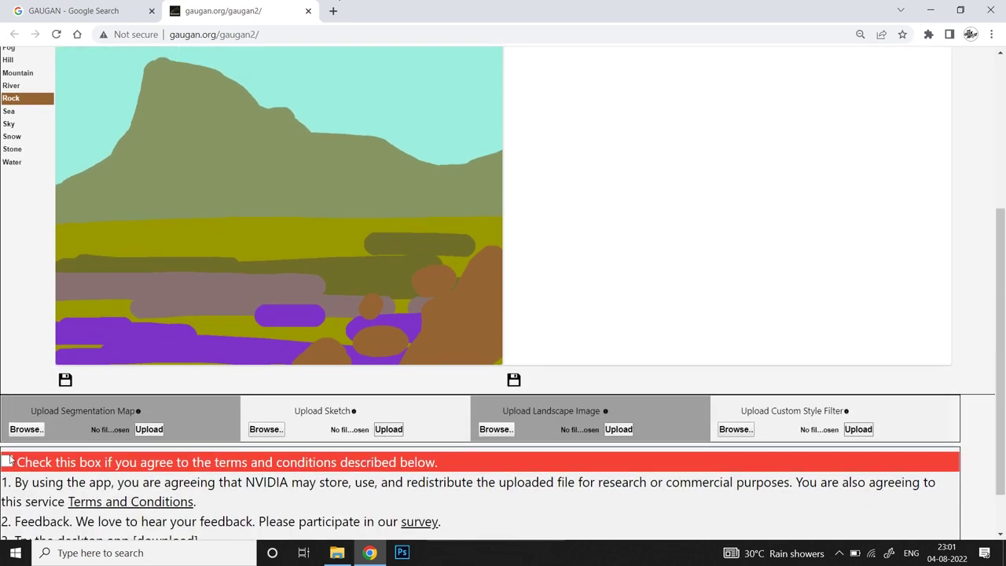
left_click(8, 460)
scroll(8, 460, "up", 3)
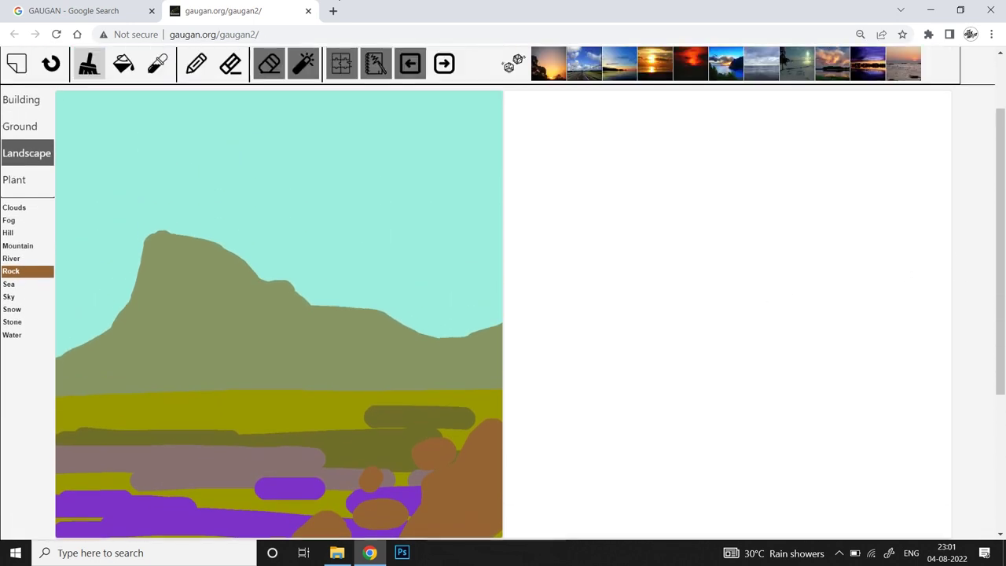
left_click(444, 62)
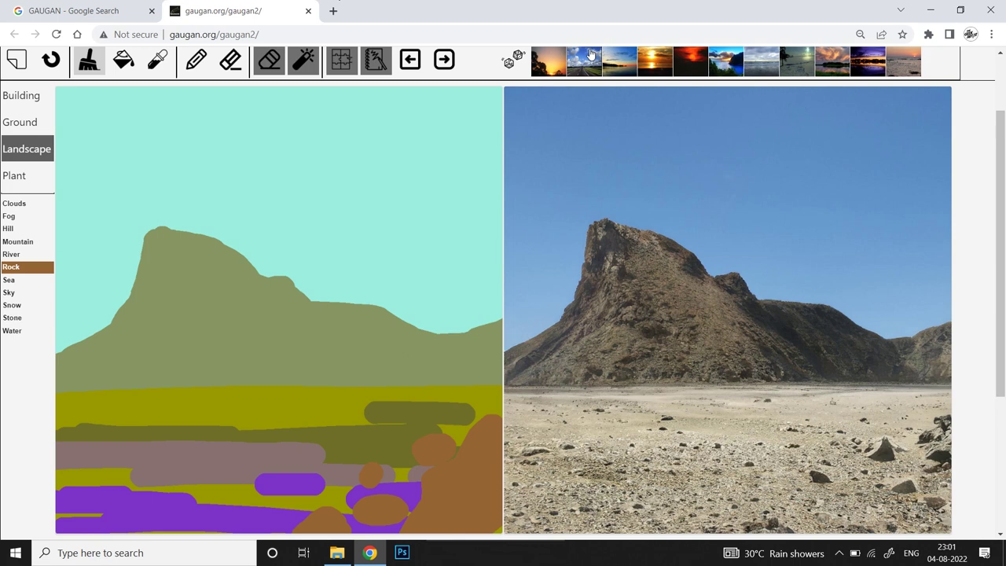
- Apply the cloudy blue-sky, blue dusk and golden sunset style presets to the generated landscape one after another
left_click(591, 54)
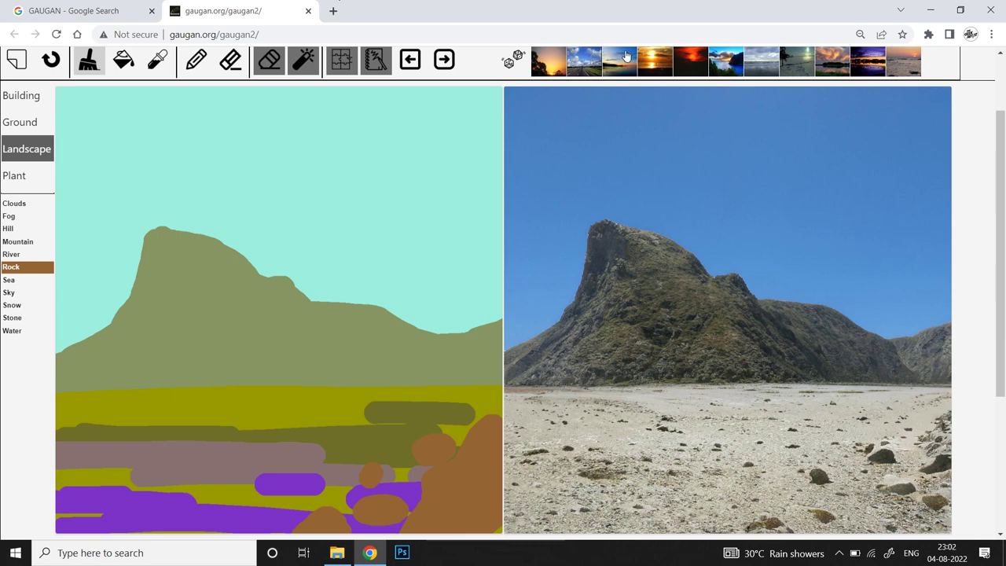
left_click(626, 56)
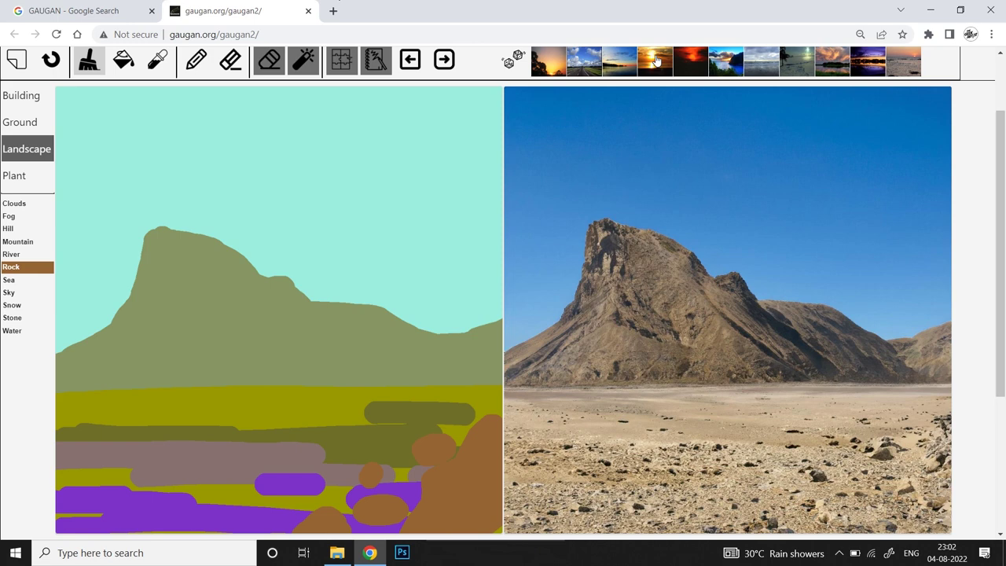
left_click(656, 62)
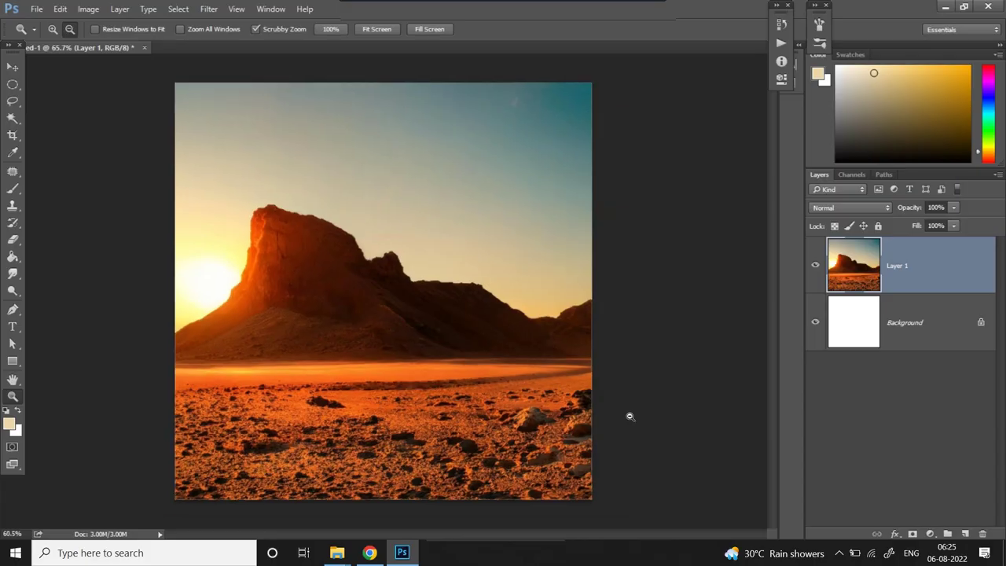
- Add a new layer above the landscape and make a large circular selection over the mountain's right half and the sky
left_click_drag(628, 413, 620, 400)
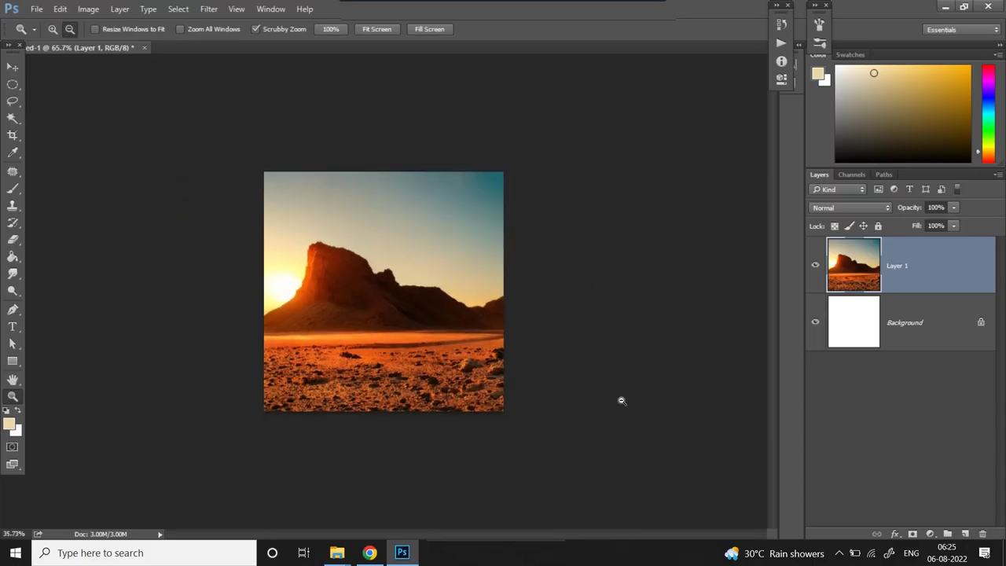
key("ctrl+shift+alt+n")
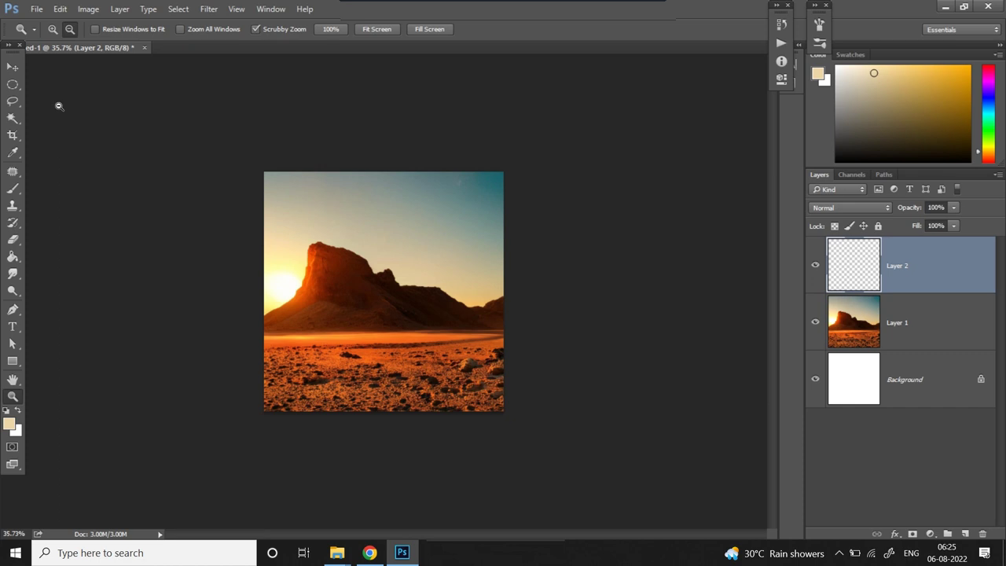
key("m")
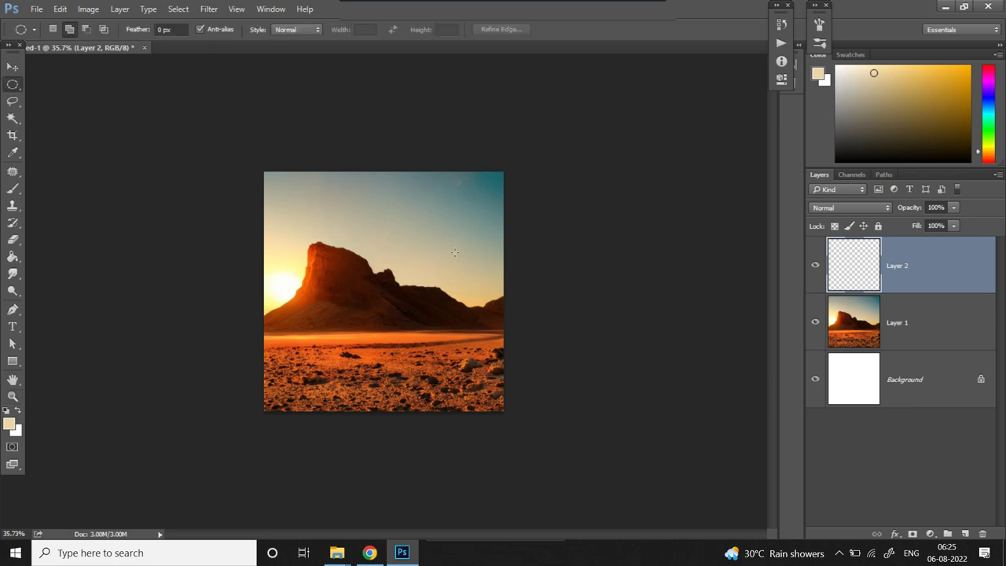
left_click_drag(366, 179, 617, 366)
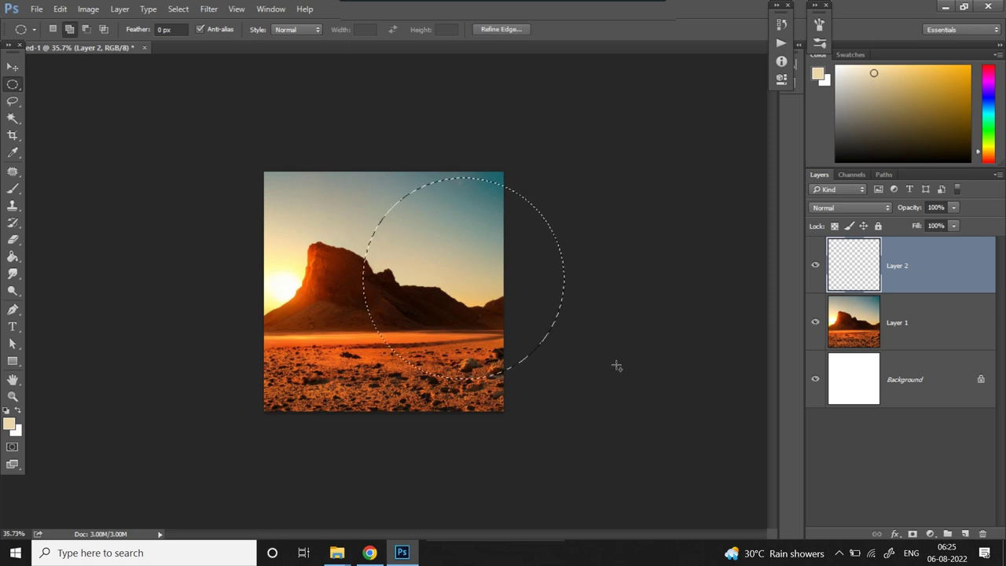
- Paint a translucent beige planet inside the circle with 800 px and 500 px soft brushes, and set its layer to Overlay
key("b")
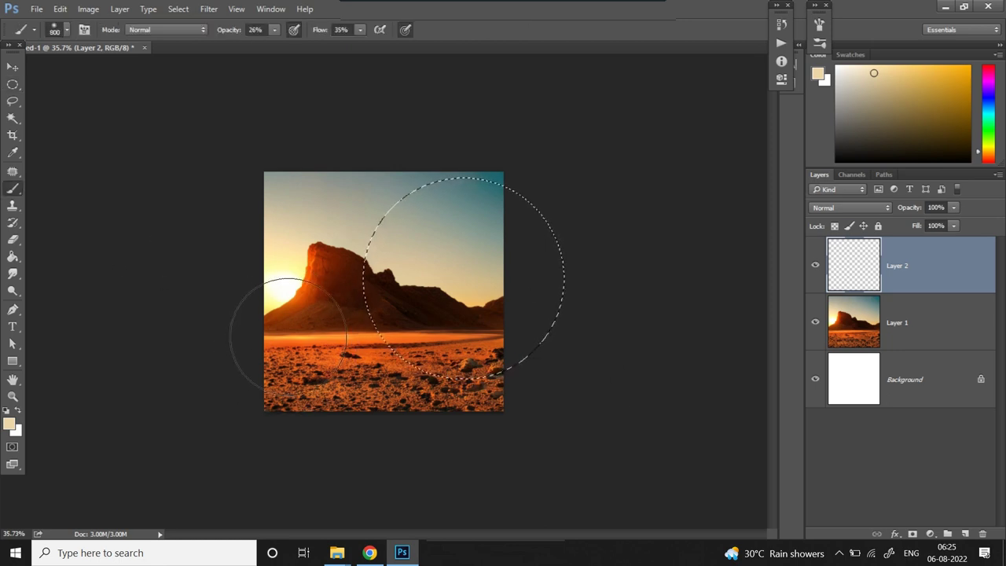
left_click(385, 304)
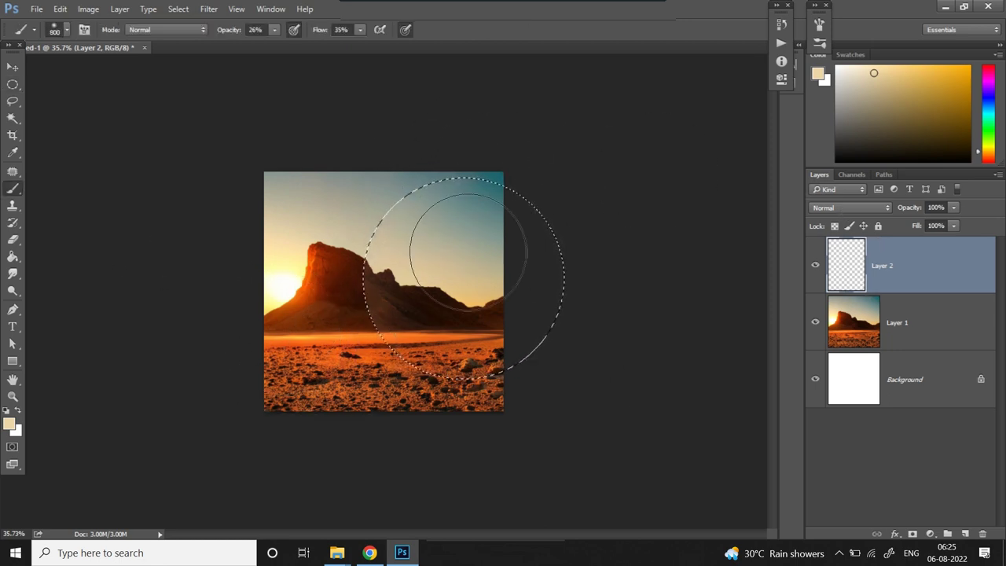
key("ctrl+d")
key("bracketleft")
key("bracketleft")
key("bracketleft")
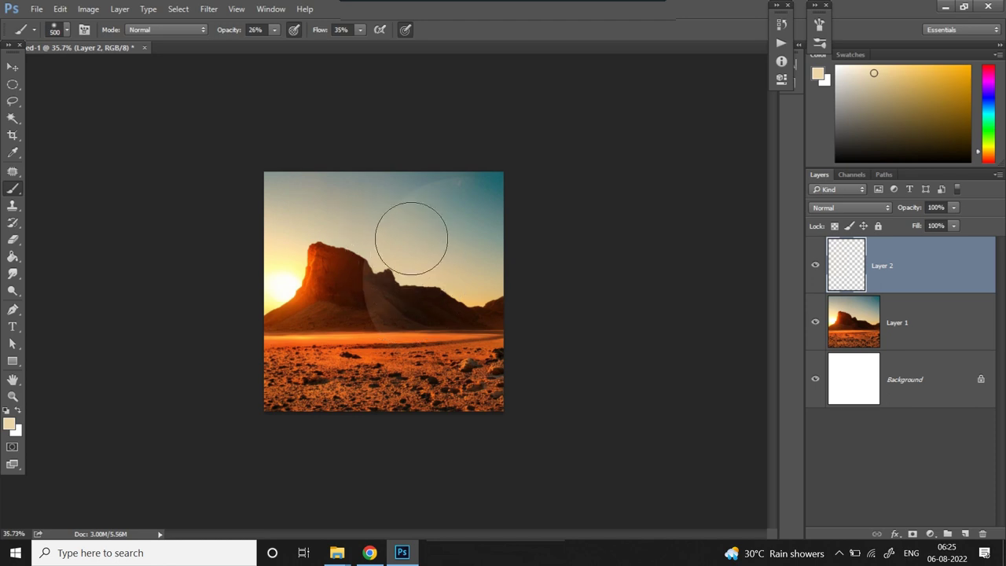
mouse_move(411, 239)
left_mouse_down()
mouse_move(459, 144)
mouse_move(324, 320)
mouse_move(346, 229)
mouse_move(323, 321)
mouse_move(548, 139)
mouse_move(325, 330)
mouse_move(407, 205)
mouse_move(518, 149)
mouse_move(449, 162)
mouse_move(386, 397)
left_mouse_up()
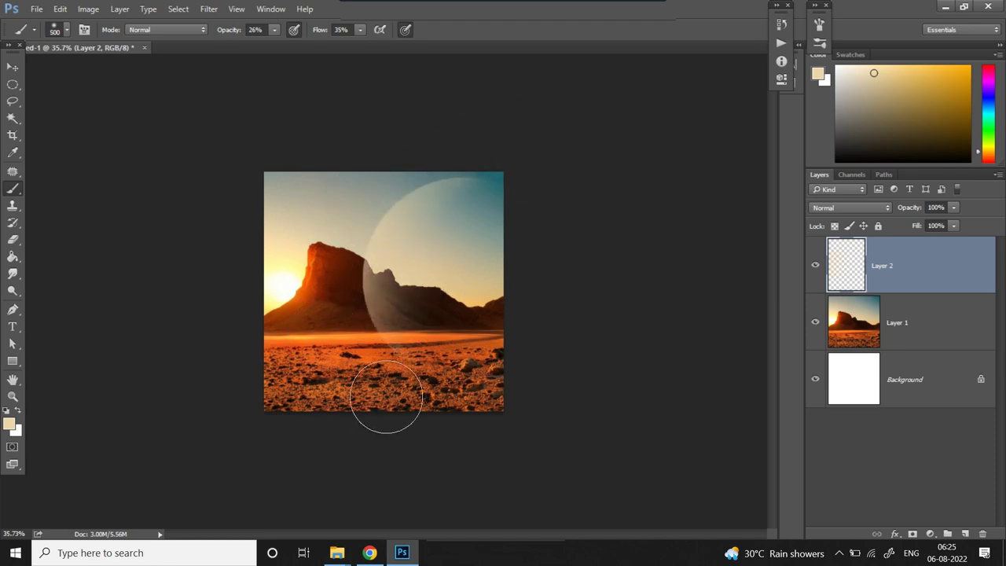
left_click(856, 208)
left_click(822, 341)
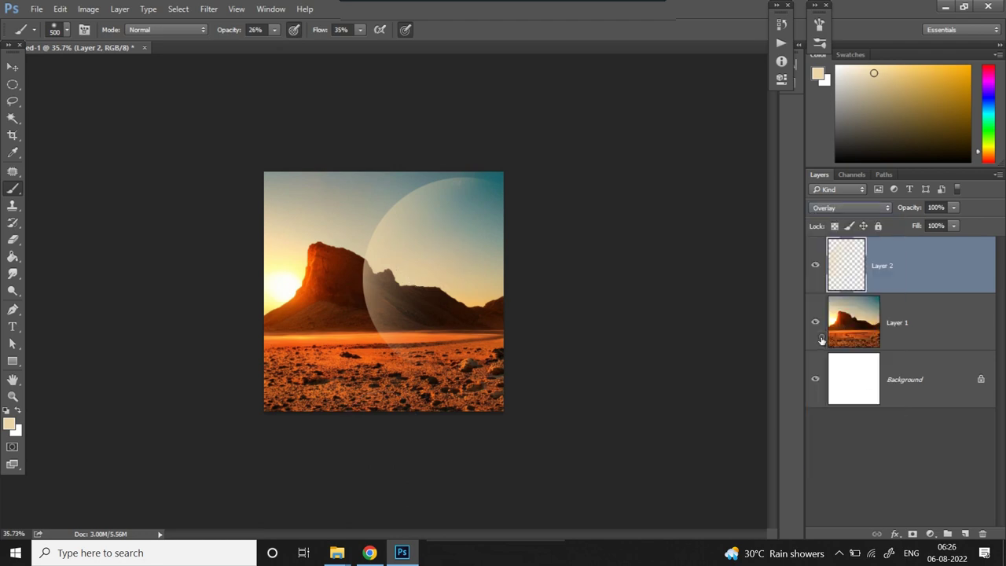
- Select the mountain and foreground of Layer 1 with Magic Wand and Lasso, and delete the planet's overlapping part from Layer 2
left_click(870, 304)
key("w")
scroll(379, 288, "up", 3)
left_click(378, 288)
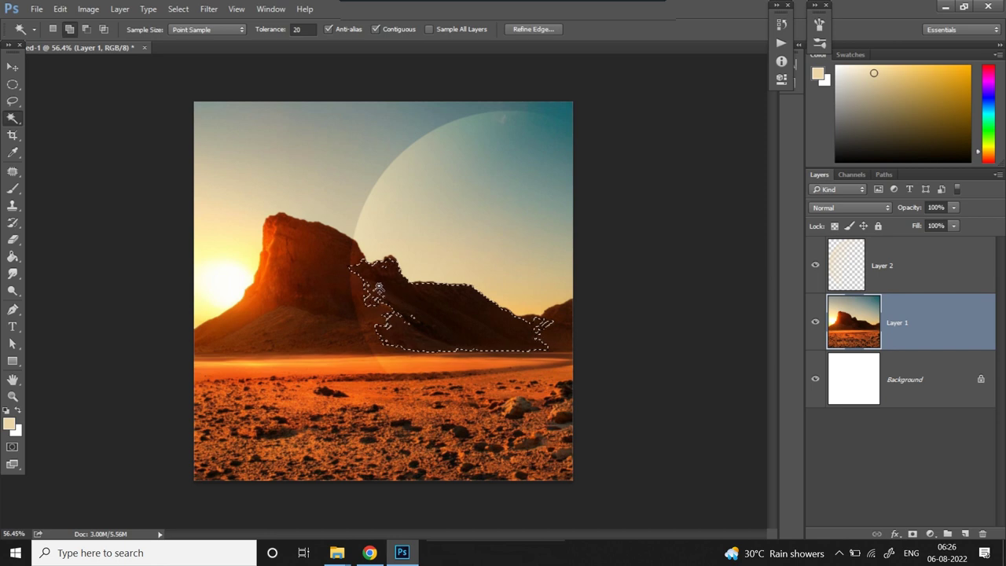
left_click(355, 318)
left_click(395, 361)
left_click(13, 101)
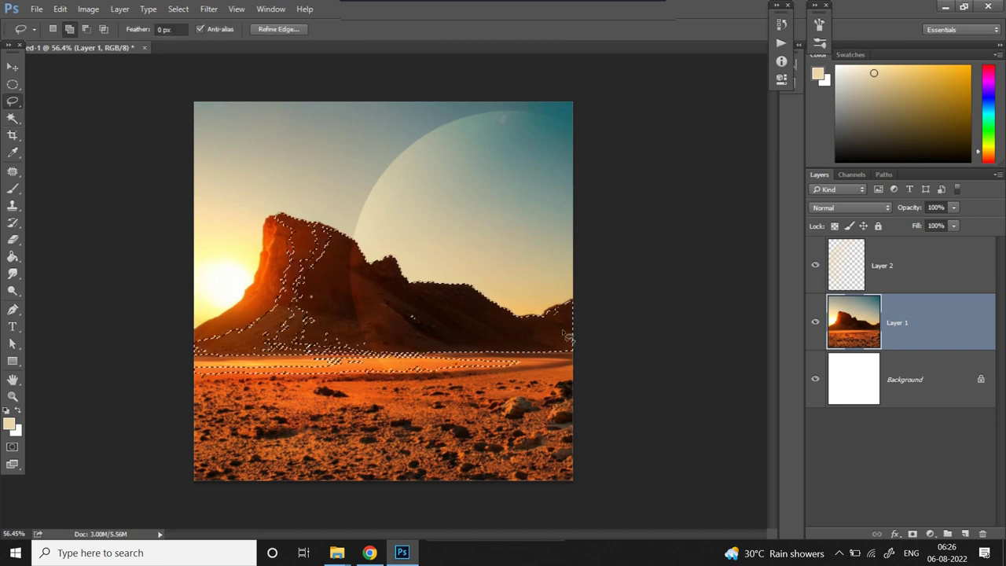
left_click_drag(568, 338, 691, 408)
left_click(834, 275)
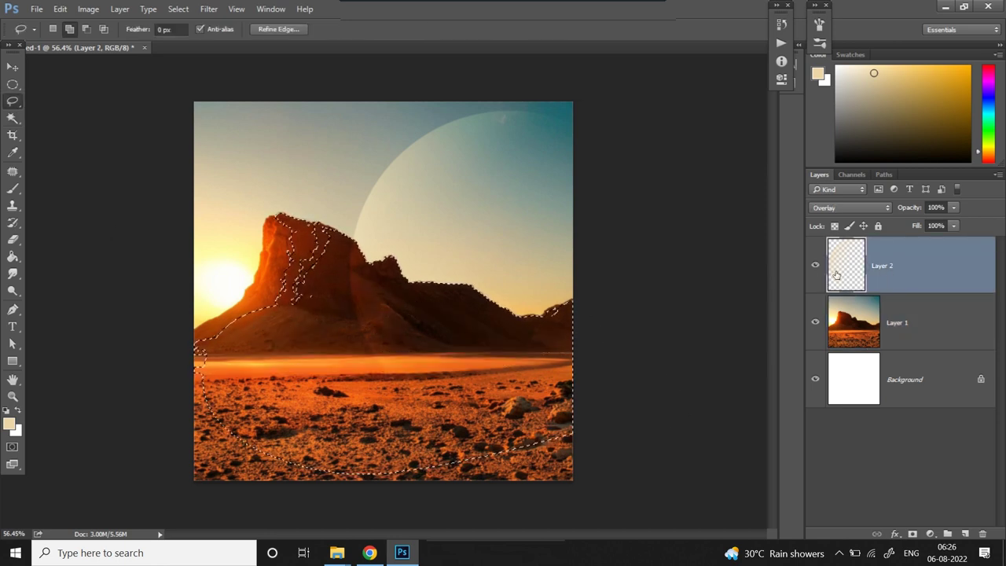
key("ctrl+d")
- Select a small circle in the sky above the mountain peak and paint a faint moon in it with a 235 px soft brush
key("m")
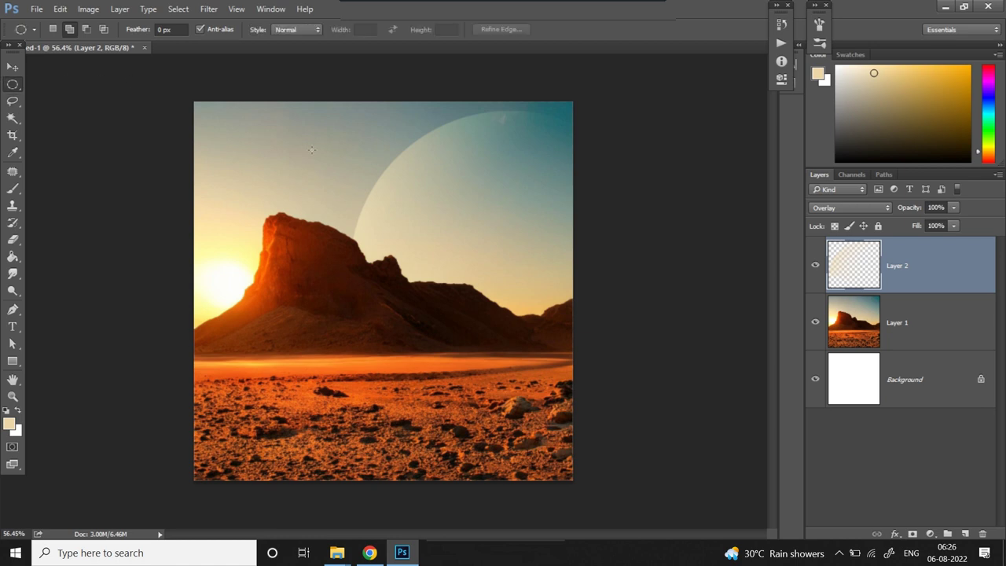
left_click_drag(284, 148, 309, 180)
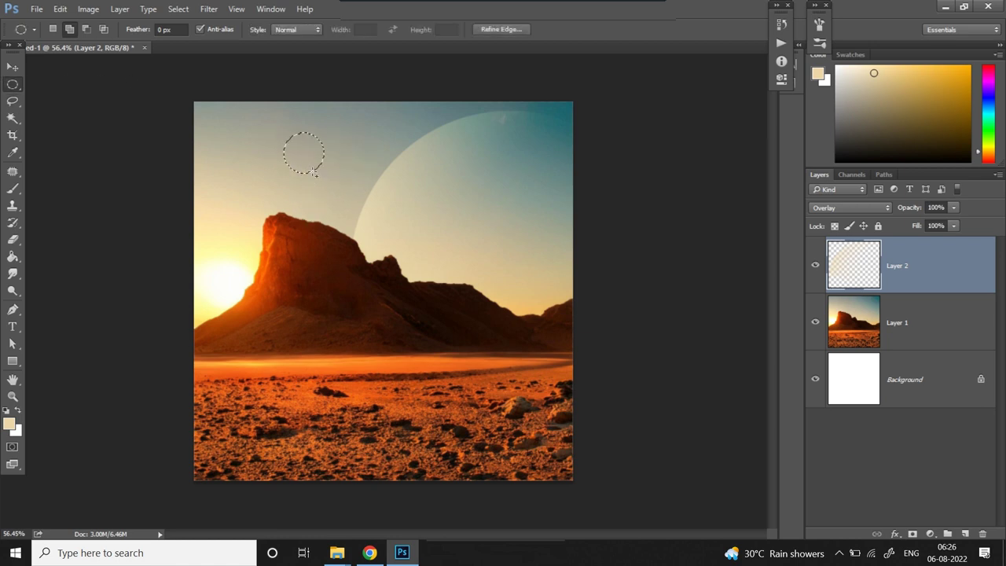
key("b")
right_click(138, 73)
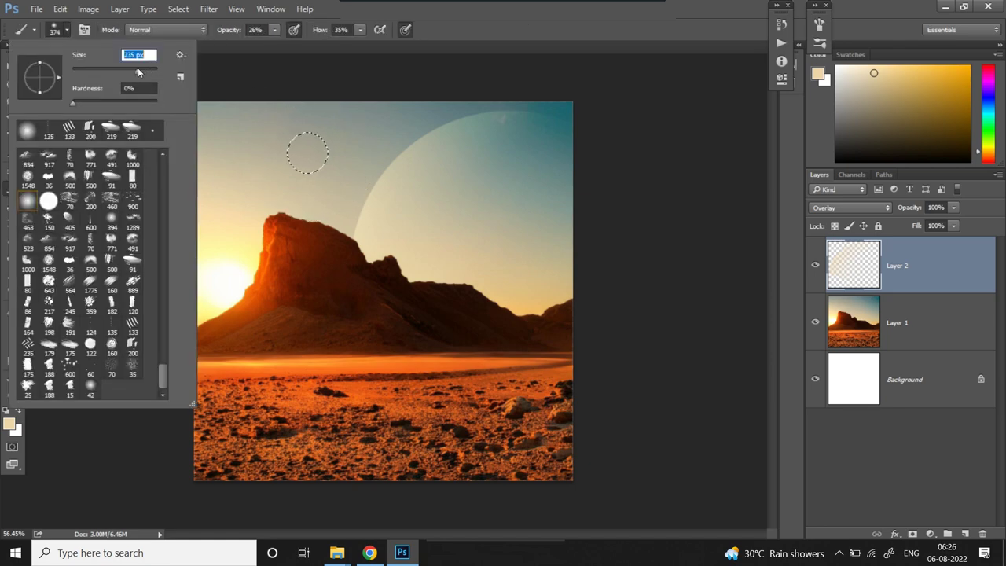
key("Return")
scroll(314, 173, "down", 3)
left_click(333, 179)
key("ctrl+d")
scroll(387, 152, "up", 4)
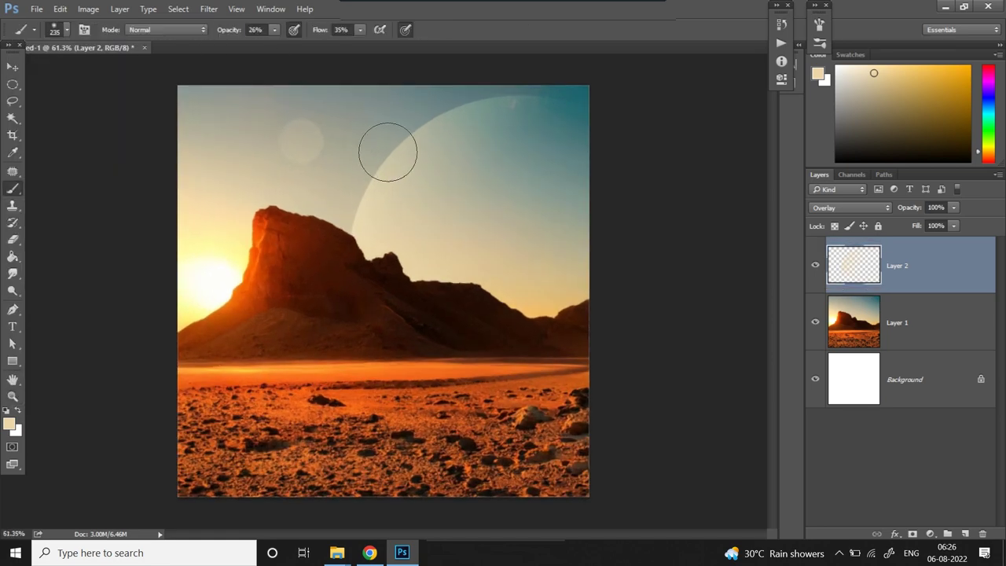
- Brighten the small moon with a 99 px brush
key("[")
key("[")
key("[")
key("[")
key("[")
mouse_move(290, 139)
left_mouse_down()
mouse_move(352, 208)
mouse_move(280, 140)
mouse_move(336, 192)
left_mouse_up()
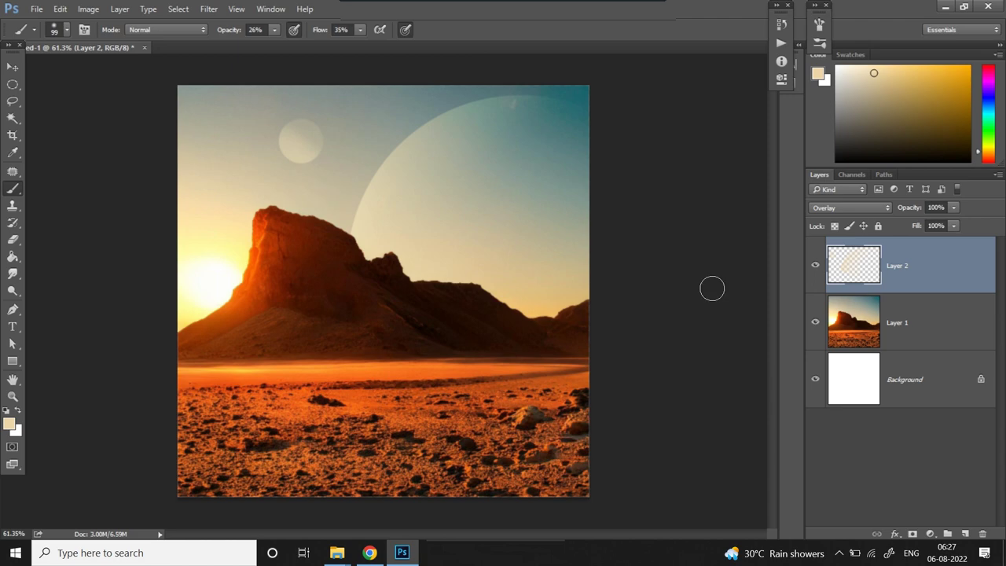
- Try to soften the small moon with the Eraser
key("e")
scroll(649, 388, "down", 2)
scroll(657, 386, "up", 1)
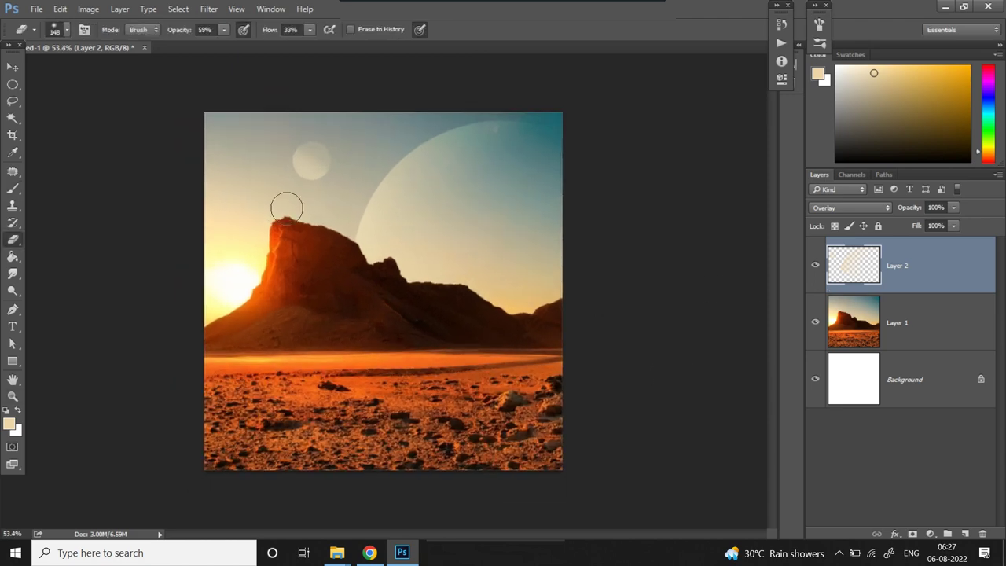
mouse_move(290, 176)
left_mouse_down()
mouse_move(322, 150)
mouse_move(276, 203)
mouse_move(330, 151)
left_mouse_up()
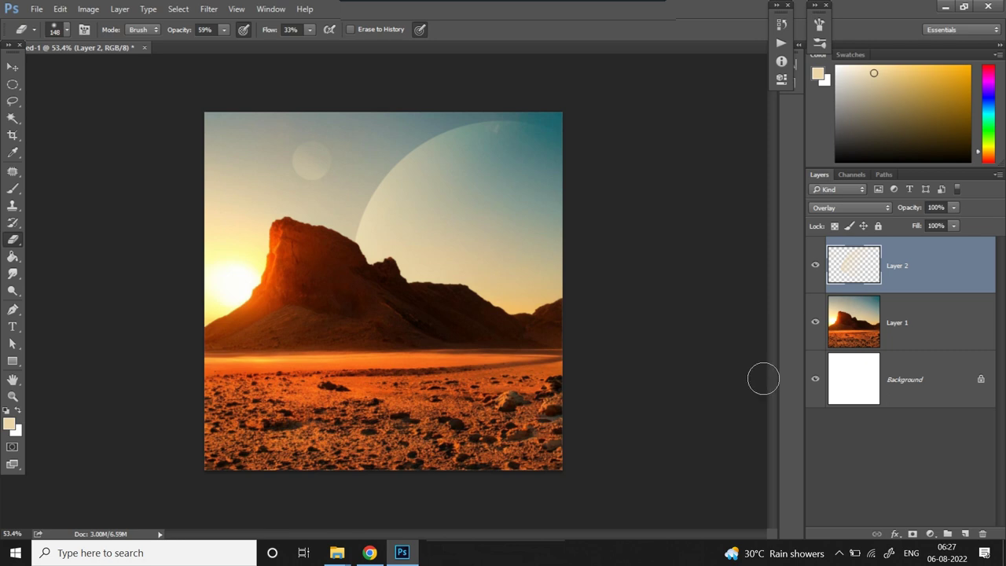
key("ctrl+z")
- On new layers, select a tiny circle on the large planet's upper-left edge and fill it with a grey-green sampled from the sky
left_click(964, 534)
key("m")
left_click_drag(410, 144, 422, 154)
key("shift+Right")
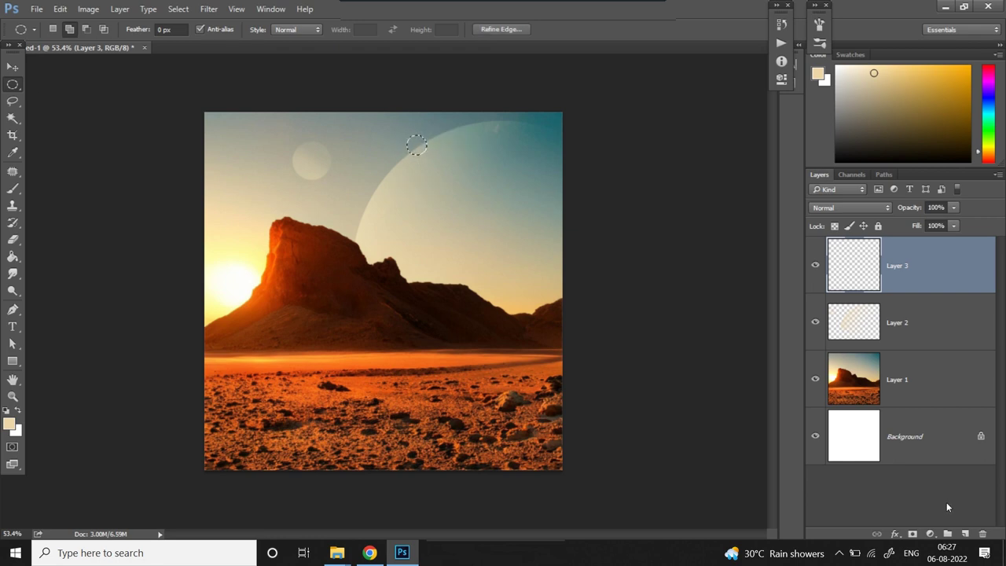
left_click(964, 533)
key("b")
left_click(412, 140, "alt")
key("alt+BackSpace")
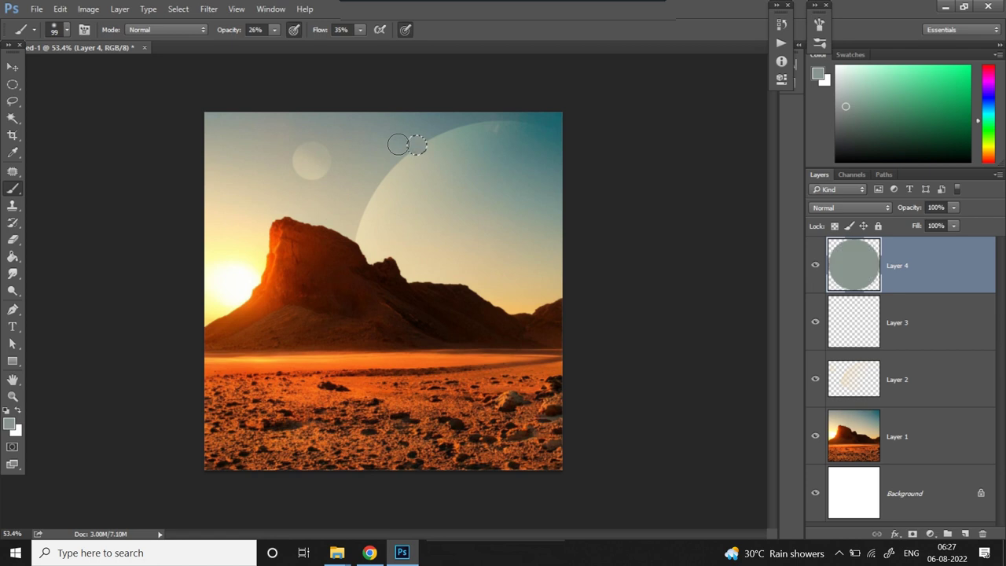
- Shade the tiny moon on a clipped layer with a lighter colour sampled from the planet, and merge it down
key("ctrl+d")
left_click(866, 277, "ctrl")
left_click(964, 534)
key("ctrl+alt+g")
mouse_move(451, 175)
left_mouse_down()
mouse_move(420, 174)
mouse_move(440, 174)
mouse_move(397, 156)
mouse_move(463, 157)
left_mouse_up()
left_click(405, 161, "alt")
left_click(410, 162)
key("bracketleft")
key("bracketleft")
key("bracketleft")
key("ctrl+e")
- Reposition the tiny moon over the large planet's upper-left edge with Free Transform
key("ctrl+t")
key("Return")
key("ctrl+t")
left_click_drag(401, 116, 422, 116)
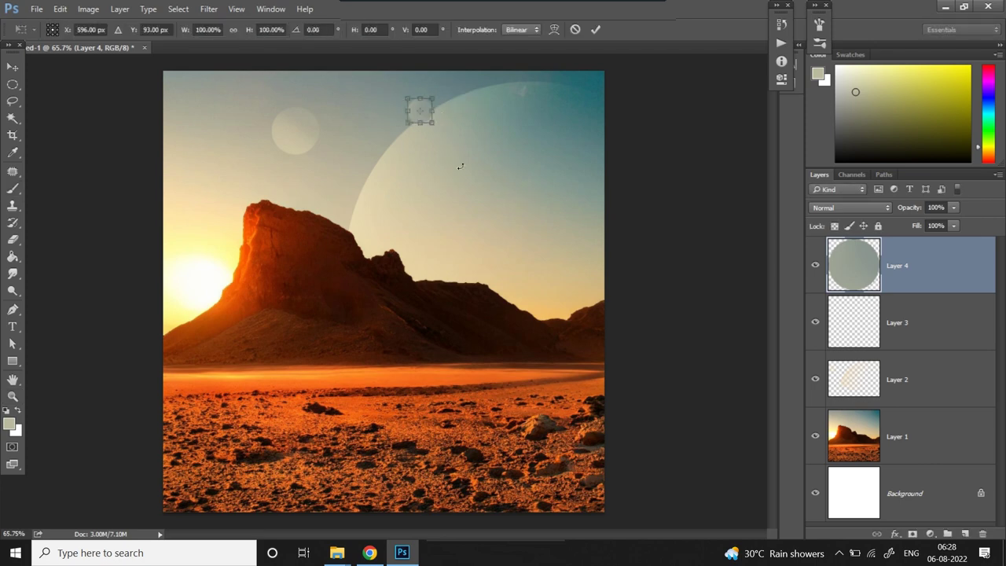
key("Return")
mouse_move(460, 164)
left_mouse_down()
mouse_move(498, 173)
mouse_move(459, 173)
left_mouse_up()
- Darken the tiny moon's shadows with Levels and hide its layer
key("ctrl+l")
left_click_drag(669, 363, 679, 370)
left_click(882, 239)
left_click_drag(954, 208, 923, 226)
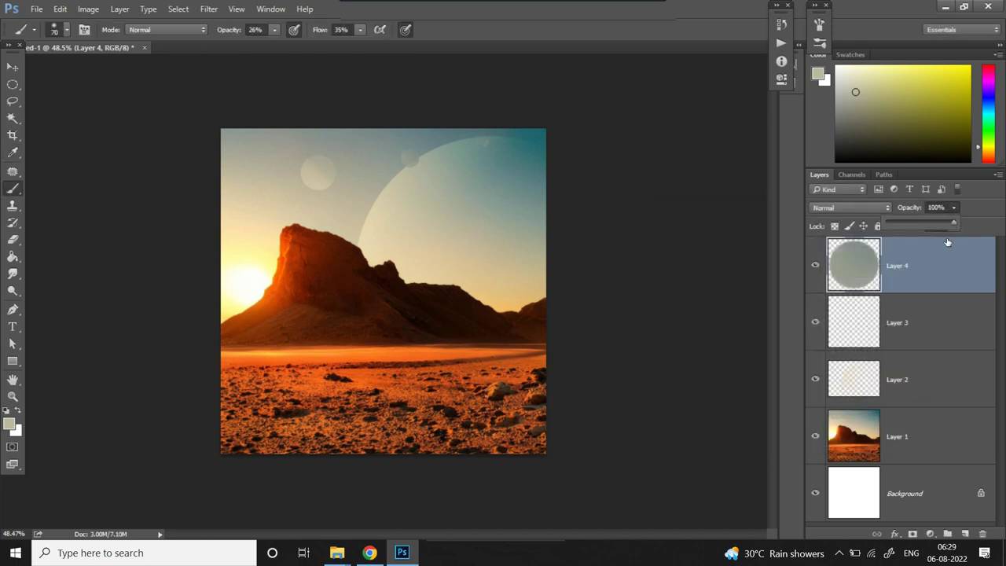
left_click(815, 264)
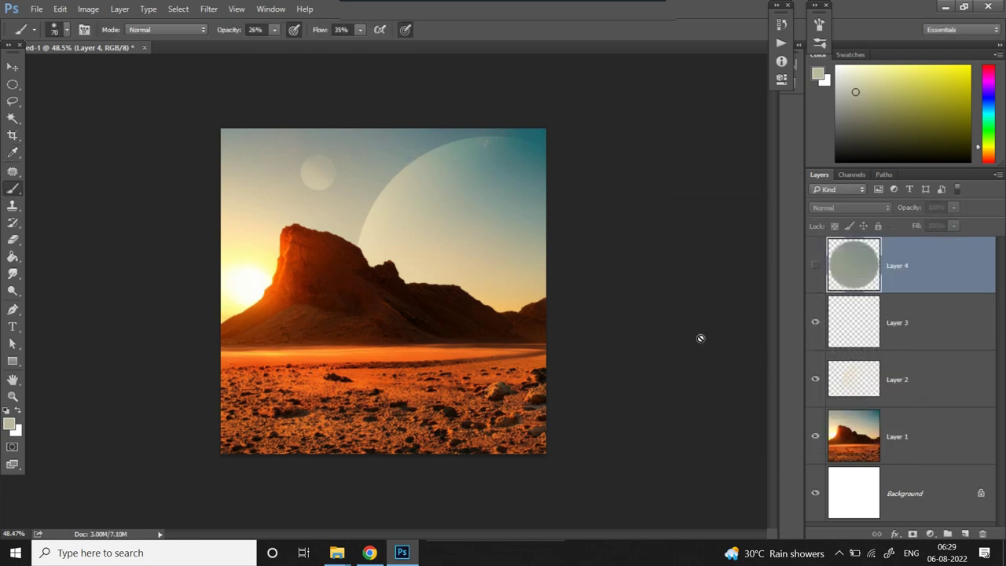
mouse_move(580, 393)
left_mouse_down()
mouse_move(626, 397)
mouse_move(662, 379)
left_mouse_up()
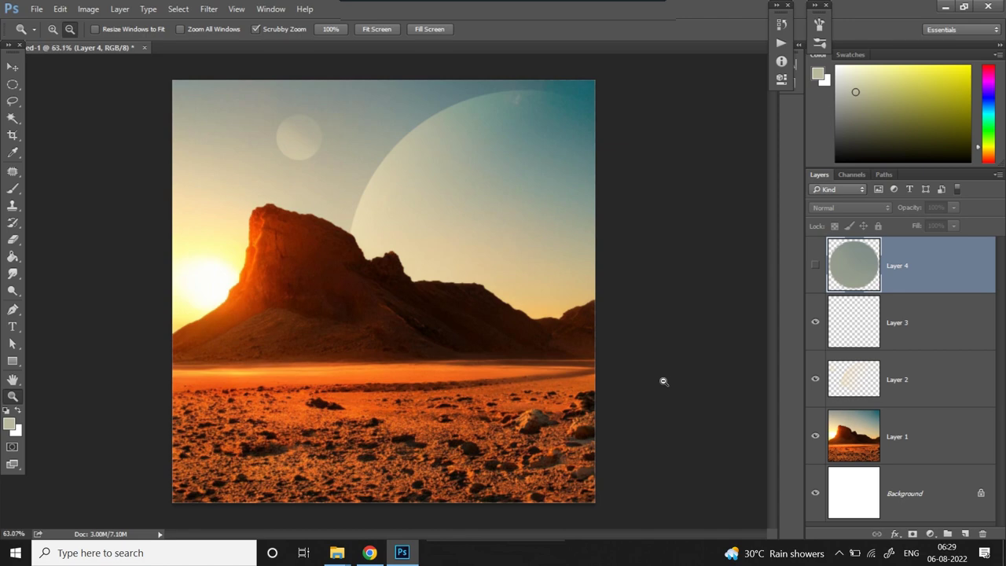
key("b")
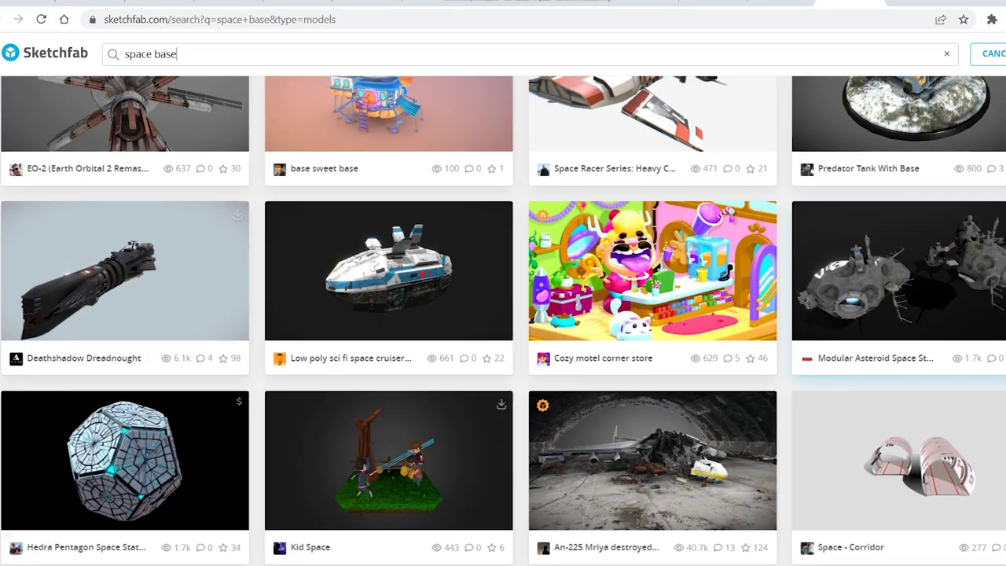
- Switch to Sketchfab, open the Low poly sci fi space cruiser ship model and orbit it to a side view
left_click(377, 271)
left_click_drag(374, 267, 424, 306)
left_click_drag(326, 287, 372, 288)
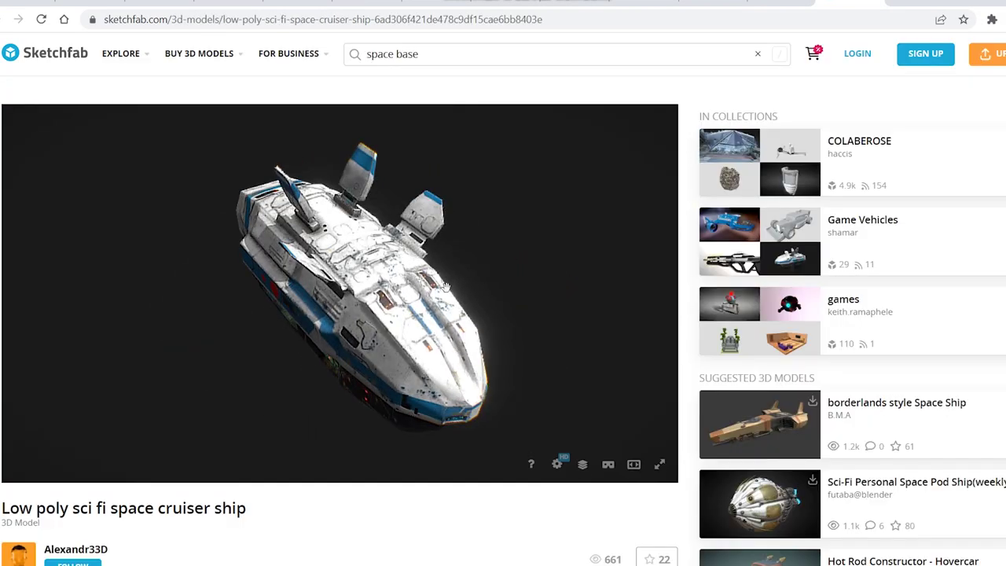
left_click_drag(461, 285, 311, 263)
left_click_drag(396, 366, 429, 360)
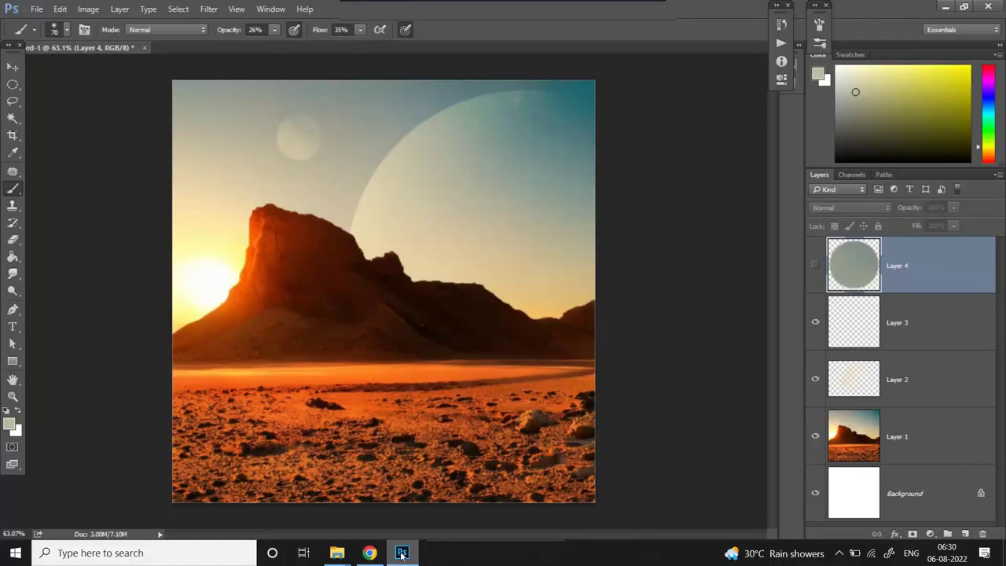
- Paste the spaceship image into the Photoshop document as a new layer and delete its dark background
key("ctrl+v")
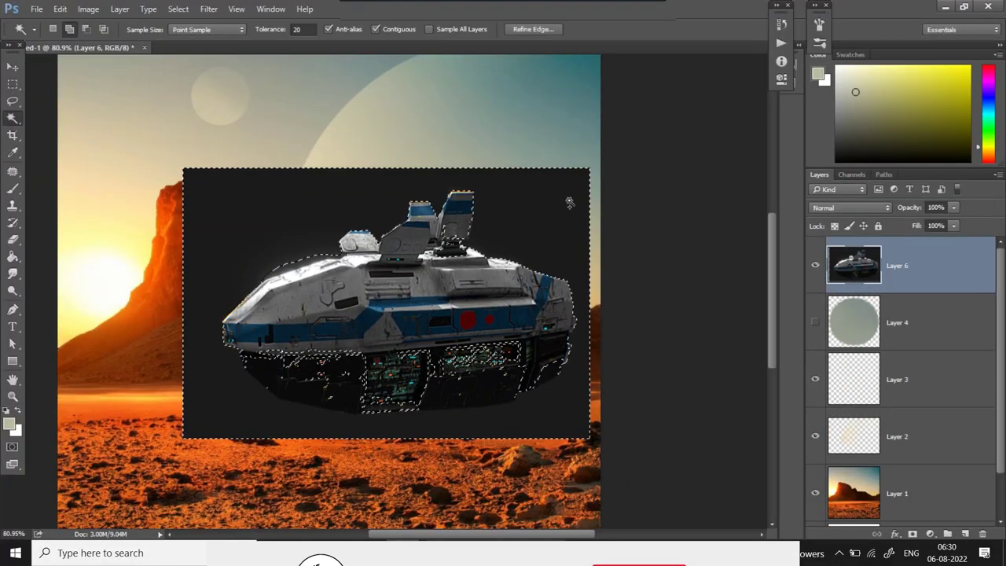
scroll(462, 355, "up", 3)
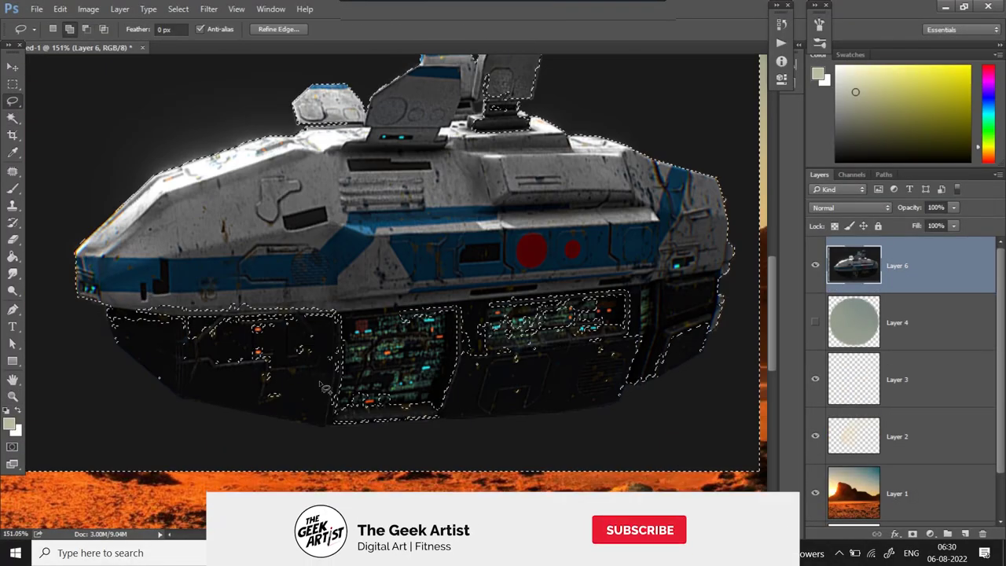
left_click_drag(524, 98, 514, 208)
key("Delete")
key("ctrl+d")
scroll(507, 251, "down", 4)
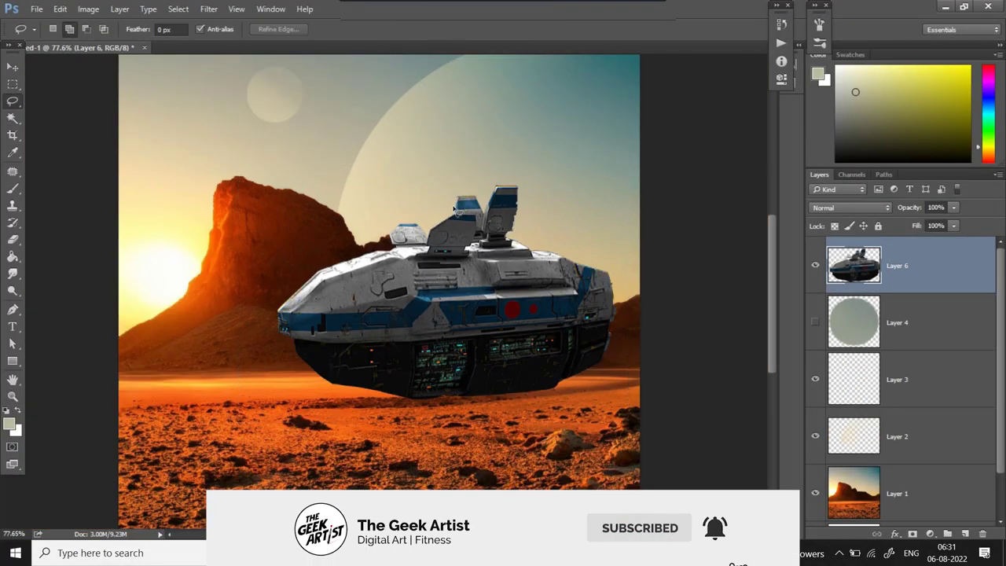
- Scale the spaceship down and place it on the bright plain at the foot of the mountain's right slope
key("ctrl+plus")
key("ctrl+t")
left_click_drag(584, 206, 476, 276)
left_click_drag(447, 301, 498, 369)
left_click_drag(532, 343, 493, 370)
key("Return")
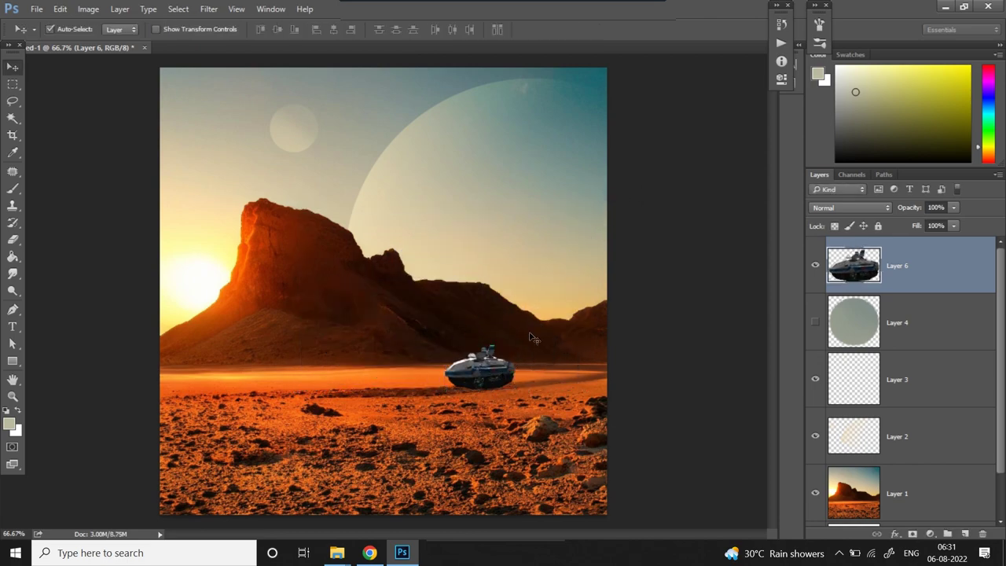
- Lasso the spaceship's rounded lower hull and cut it away to flatten the underside
key("l")
scroll(514, 382, "up", 5)
left_click_drag(233, 362, 154, 424)
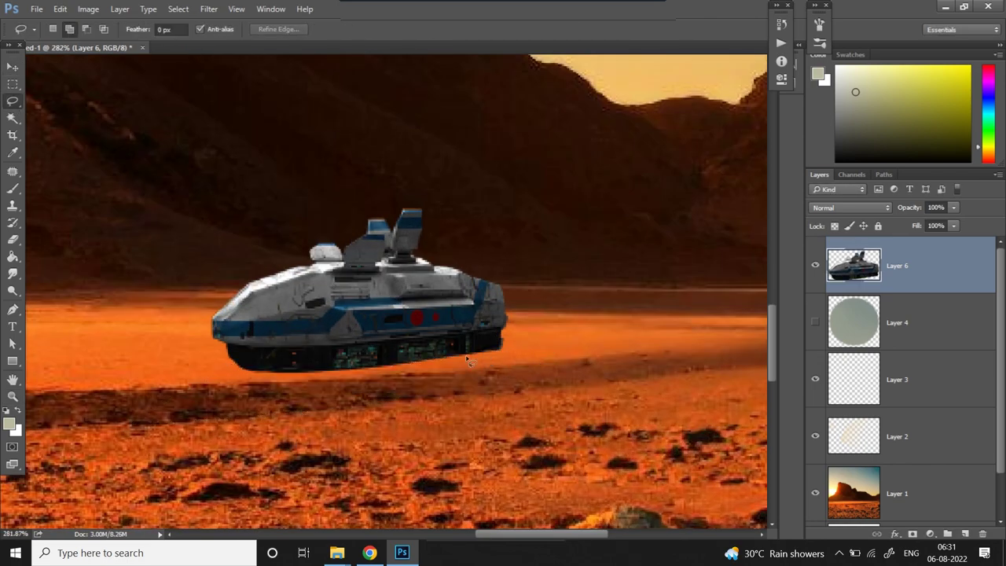
- Increase the spaceship's contrast with Levels, setting the white input to 192 and raising the black input
key("ctrl+0")
key("ctrl+l")
left_click_drag(836, 362, 795, 365)
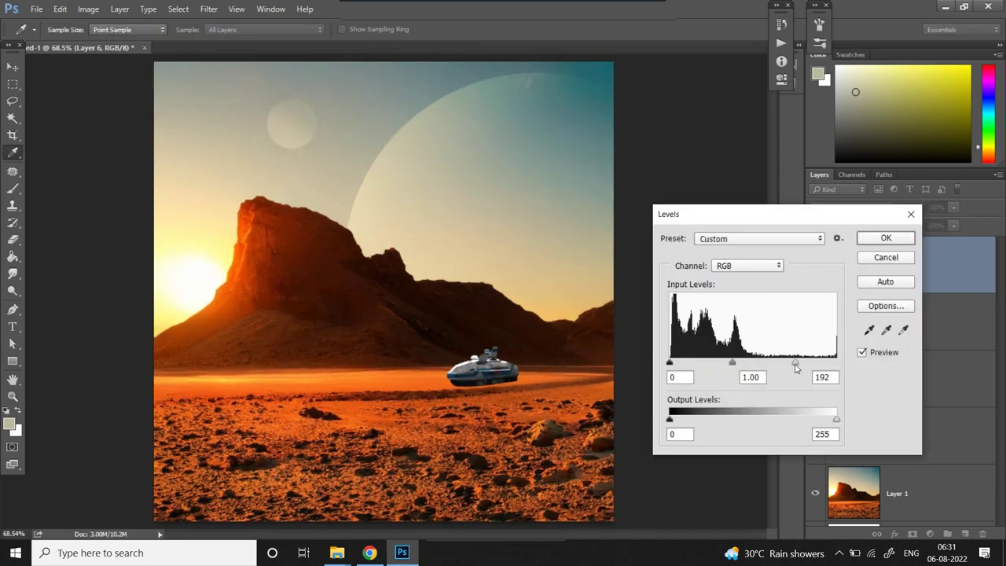
left_click_drag(669, 362, 685, 363)
left_click(878, 239)
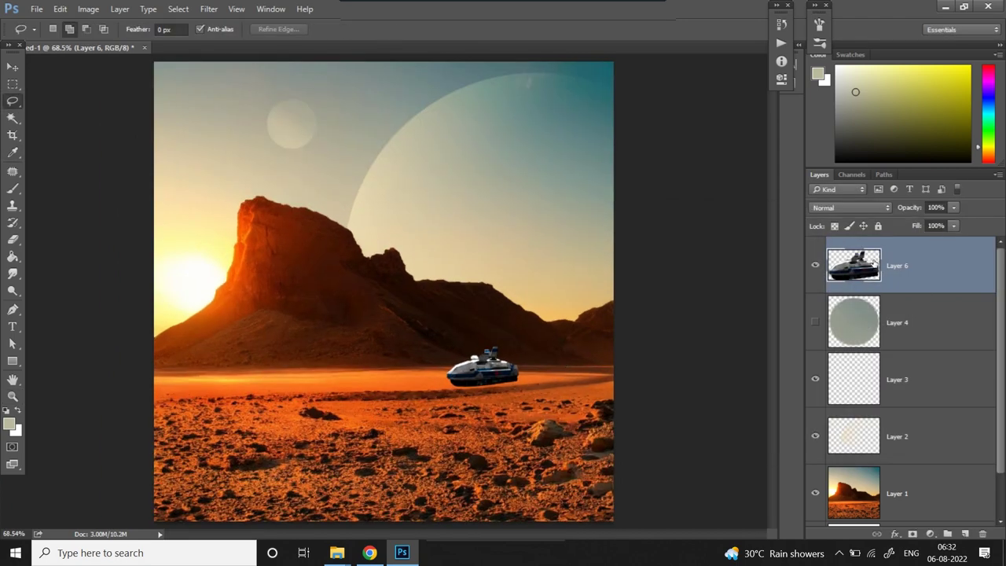
- Warm the spaceship's colours with Color Balance by shifting them toward red and yellow
key("ctrl+b")
left_click(792, 365)
left_click(732, 395)
left_click(873, 331)
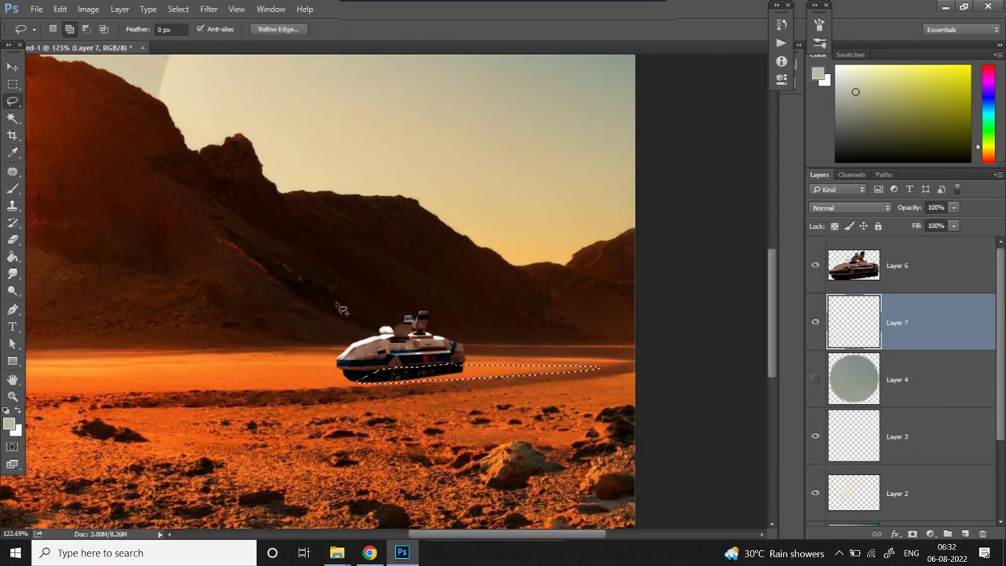
- Paint the spaceship's cast shadow inside the lassoed ground strip on Multiply-mode Layer 7, then deselect and refine the shadow with a smaller brush
key("b")
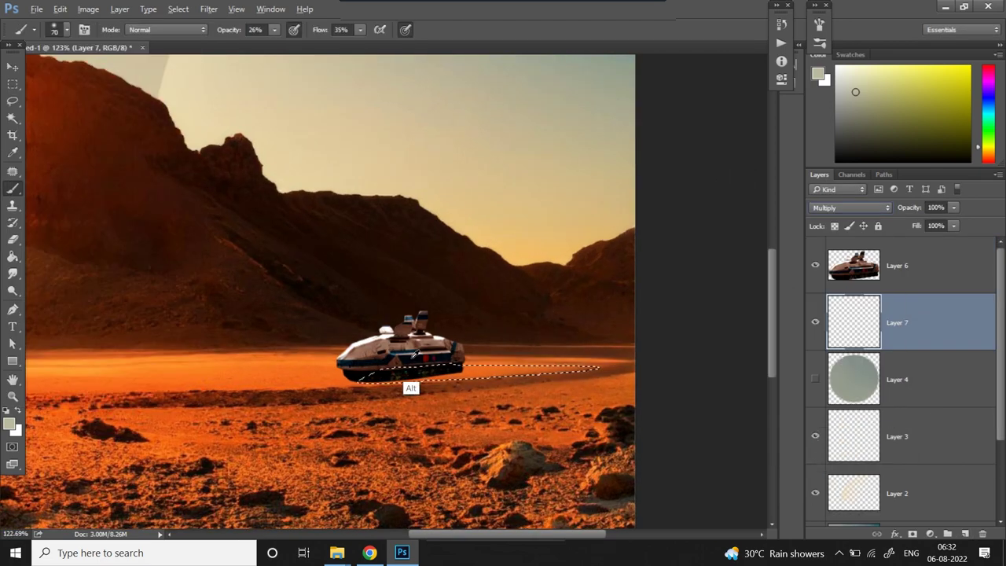
left_click(414, 355, "alt")
left_click_drag(379, 380, 415, 380)
left_click(452, 351, "alt")
left_click(424, 363, "alt")
key("bracketleft")
key("bracketleft")
key("bracketleft")
key("bracketleft")
key("ctrl+d")
key("bracketleft")
mouse_move(542, 372)
left_mouse_down()
mouse_move(460, 373)
mouse_move(475, 373)
left_mouse_up()
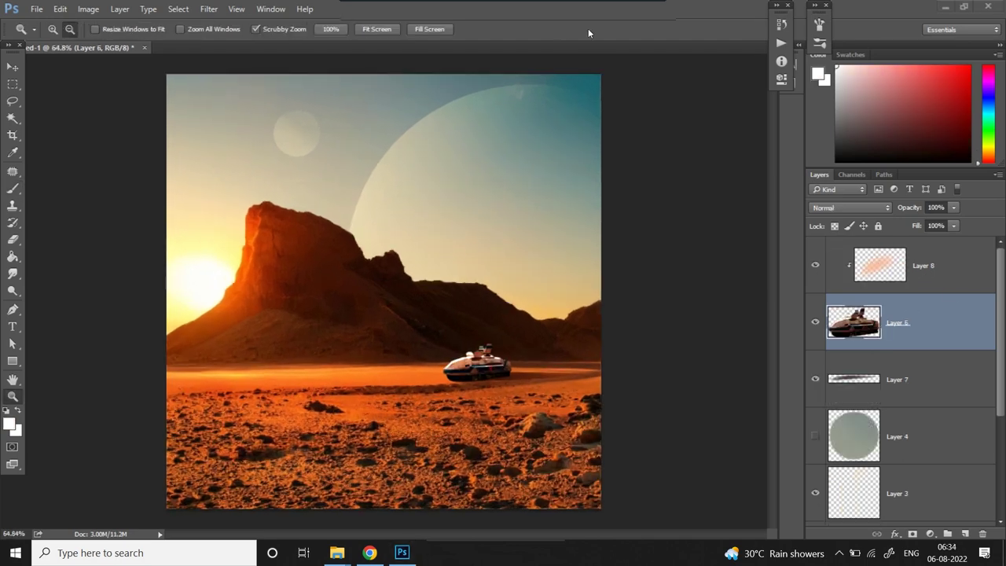
- Add a layer above Layer 8 and paint soft orange dust around the spaceship's underside and trailing behind it
left_click(896, 265)
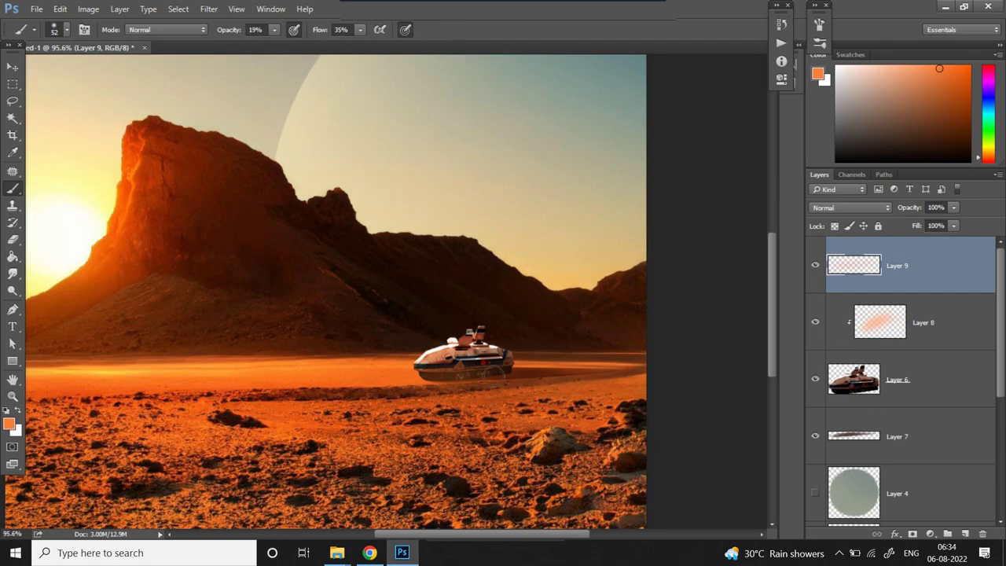
mouse_move(494, 376)
left_mouse_down()
mouse_move(440, 367)
mouse_move(574, 334)
left_mouse_up()
key("bracketright")
key("bracketright")
key("bracketright")
key("bracketright")
left_click_drag(534, 357, 267, 385)
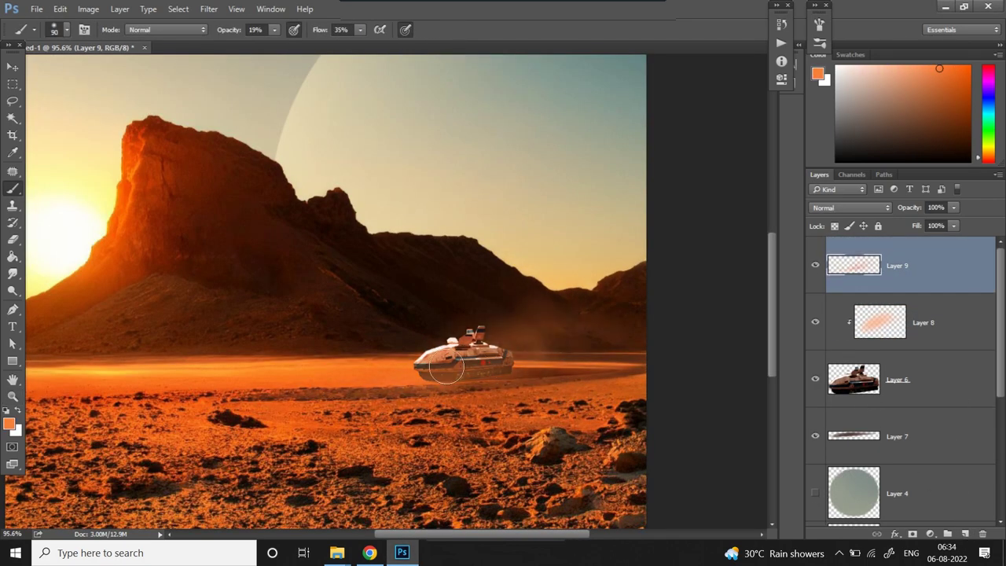
left_click_drag(618, 306, 557, 356)
left_click_drag(613, 399, 564, 414)
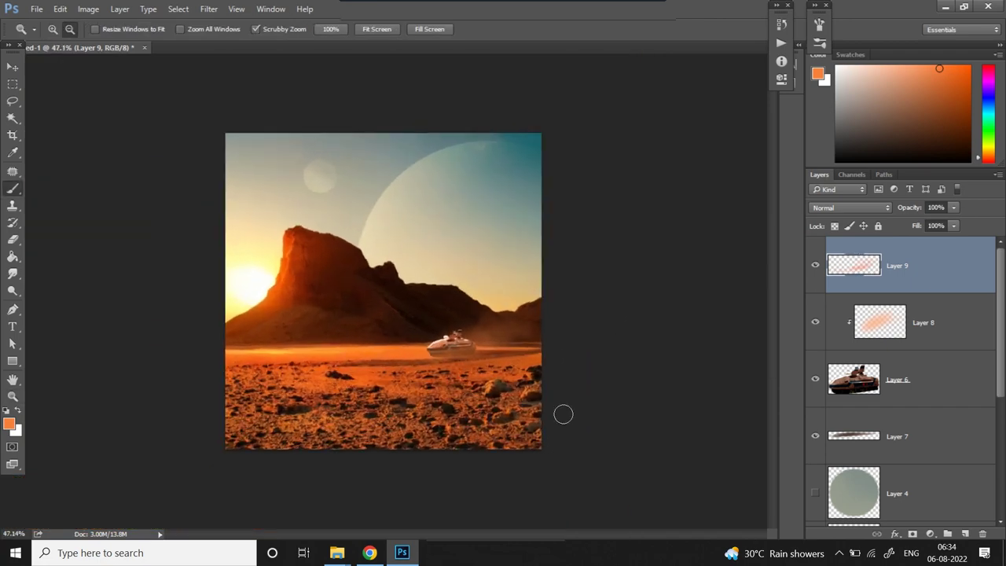
- Shift the orange dust on Layer 9 toward red with Color Balance
scroll(563, 413, "up", 1)
key("ctrl+b")
left_click_drag(752, 362, 797, 363)
key("Return")
key("z")
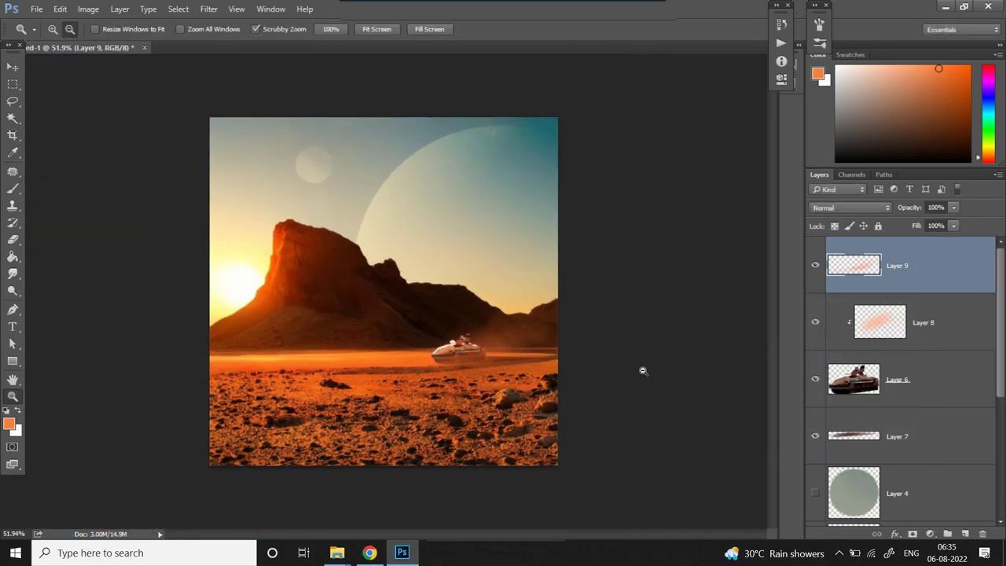
left_click_drag(641, 370, 662, 398)
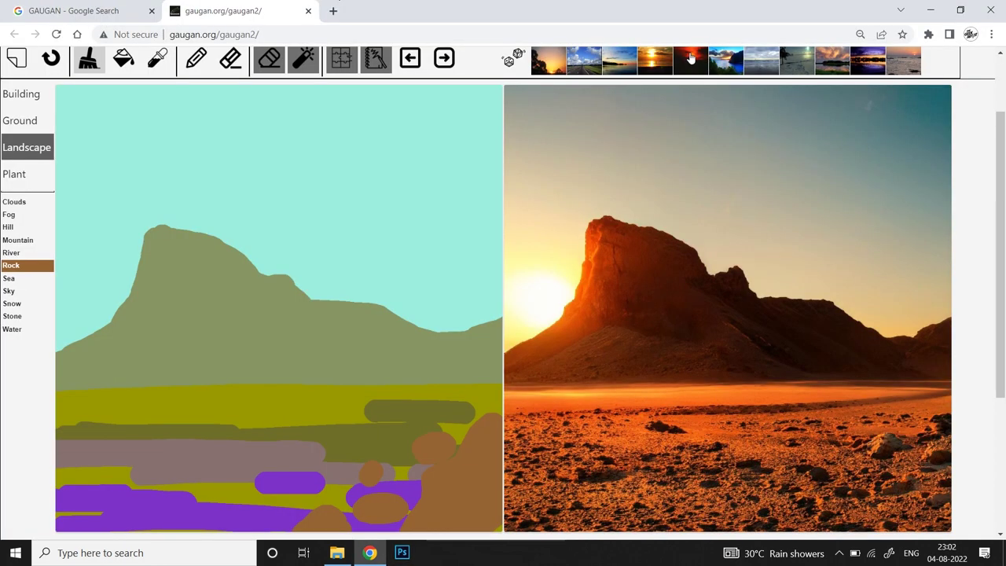
- Switch to GauGAN2 and try the dark red sunset, overcast beach and pink-cloud styles on the desert landscape
left_click(690, 58)
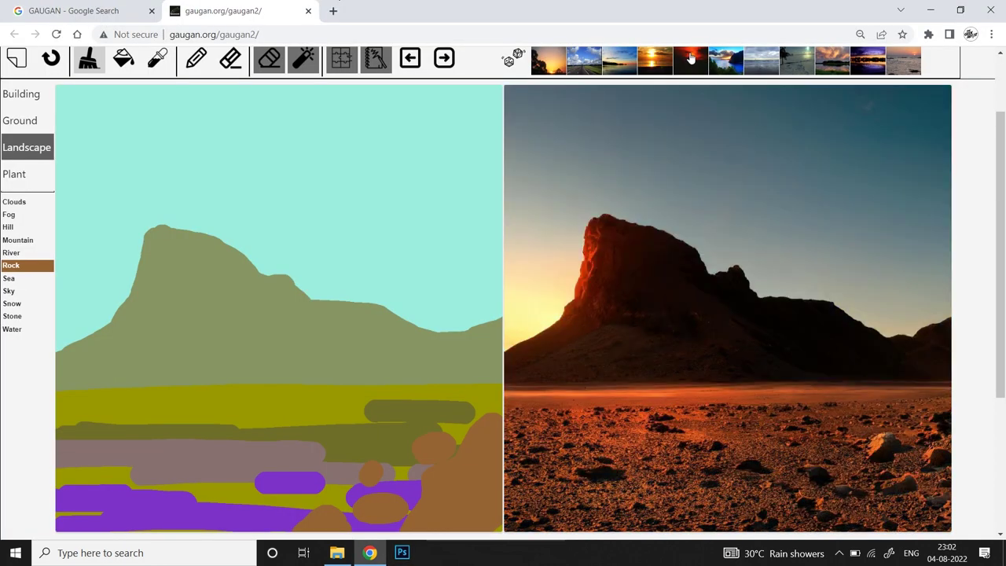
left_click(808, 55)
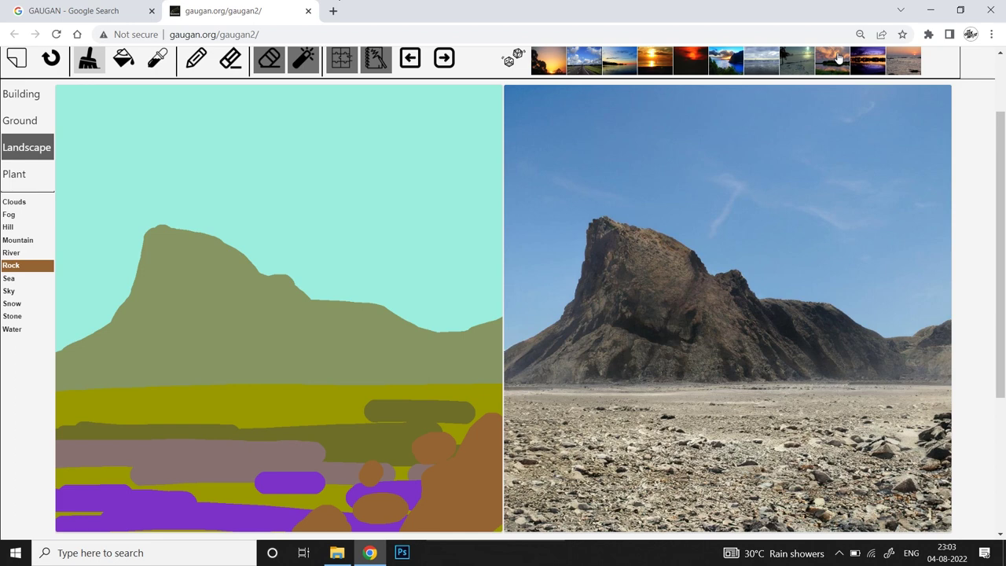
left_click(838, 59)
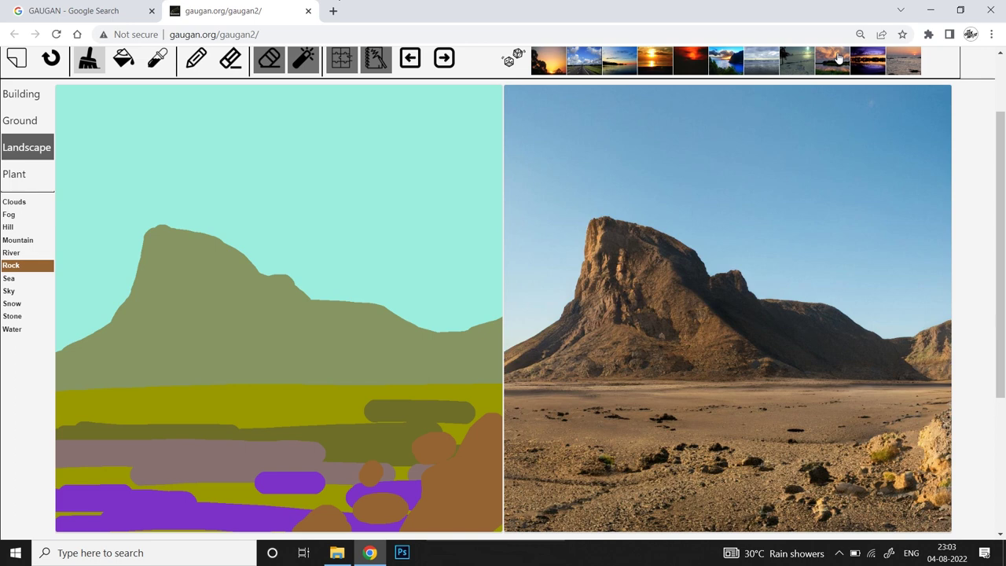
- Paint several Clouds patches across the sky of the segmentation map and regenerate the landscape
left_click(14, 202)
mouse_move(291, 234)
left_mouse_down()
mouse_move(491, 181)
mouse_move(404, 247)
left_mouse_up()
left_click_drag(487, 238, 272, 239)
left_click_drag(282, 214, 297, 211)
left_click(342, 203)
left_click_drag(66, 276, 90, 288)
mouse_move(67, 145)
left_mouse_down()
mouse_move(149, 150)
mouse_move(164, 134)
left_mouse_up()
left_click_drag(223, 160, 169, 154)
left_click(252, 153)
left_click(386, 118)
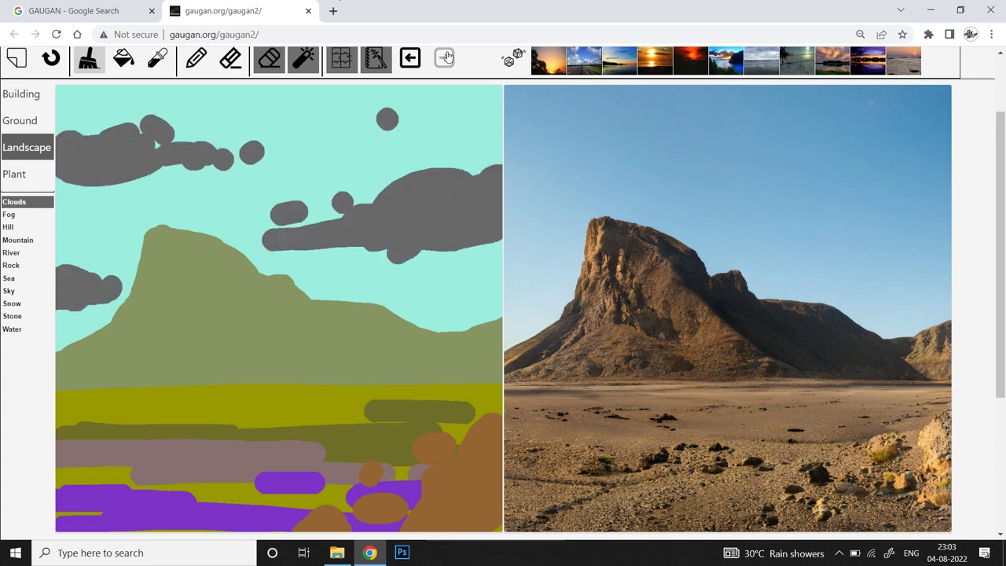
left_click(445, 57)
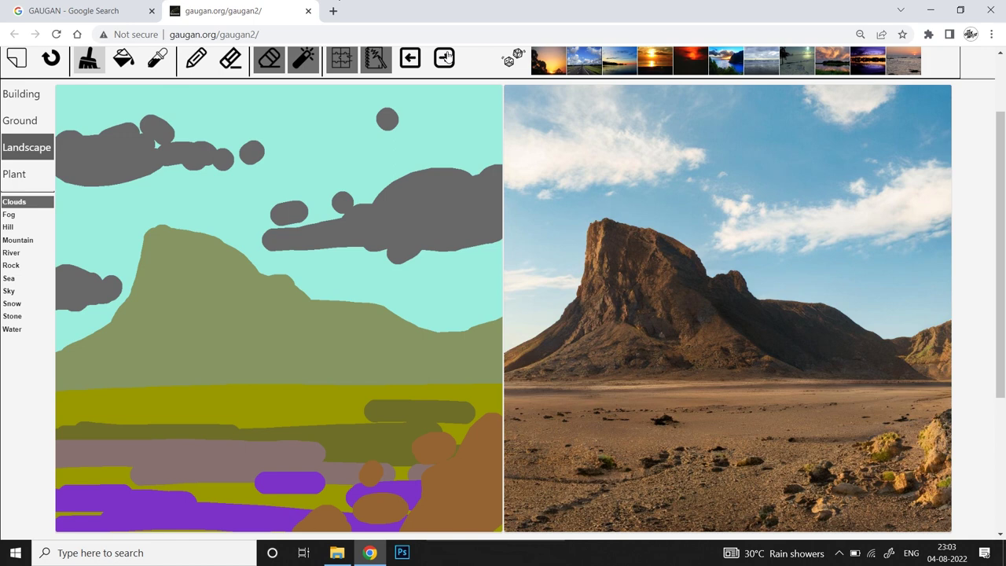
- Extend the upper Clouds area into one broad band reaching the sky's upper right corner and regenerate the landscape
mouse_move(409, 111)
left_mouse_down()
mouse_move(425, 103)
mouse_move(491, 118)
mouse_move(348, 124)
left_mouse_up()
left_click_drag(488, 162, 500, 158)
mouse_move(294, 144)
left_mouse_down()
mouse_move(393, 110)
mouse_move(330, 110)
mouse_move(314, 155)
left_mouse_up()
left_click(446, 57)
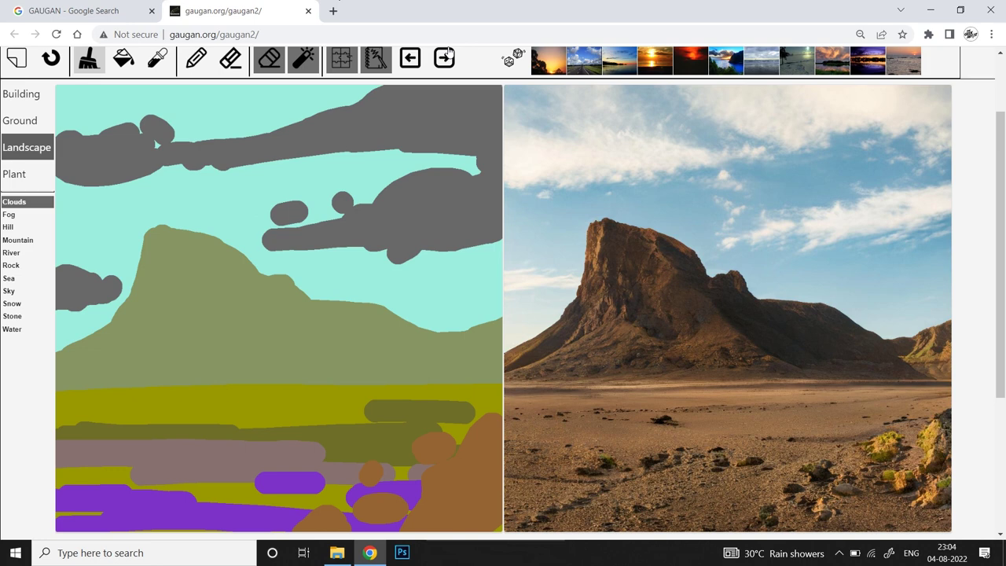
- Paint a wide Hill strip along the foot of the mountain and regenerate the landscape
left_click(8, 226)
mouse_move(59, 381)
left_mouse_down()
mouse_move(300, 379)
mouse_move(189, 361)
mouse_move(106, 364)
mouse_move(219, 355)
mouse_move(399, 352)
mouse_move(447, 371)
mouse_move(481, 362)
mouse_move(526, 368)
left_mouse_up()
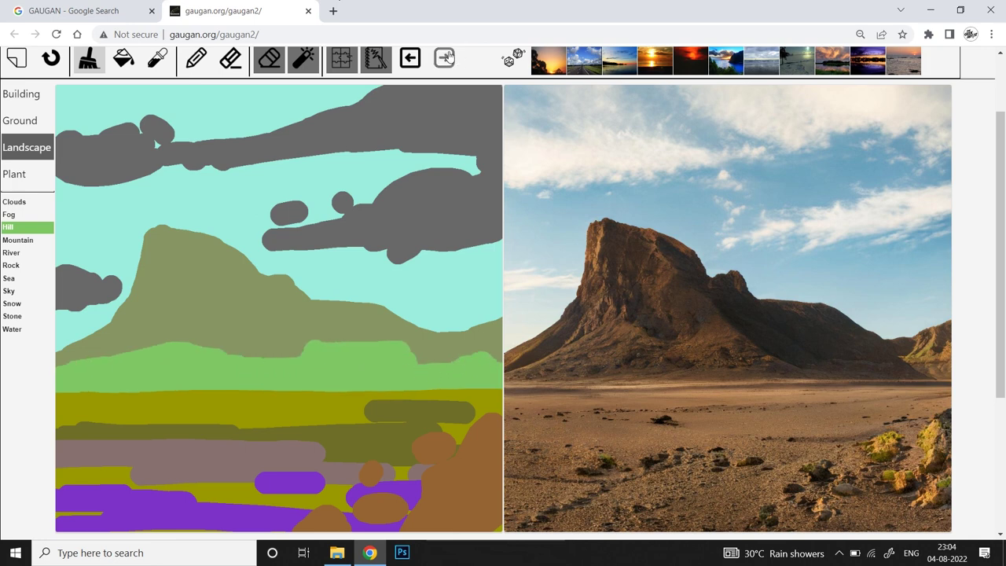
left_click(445, 58)
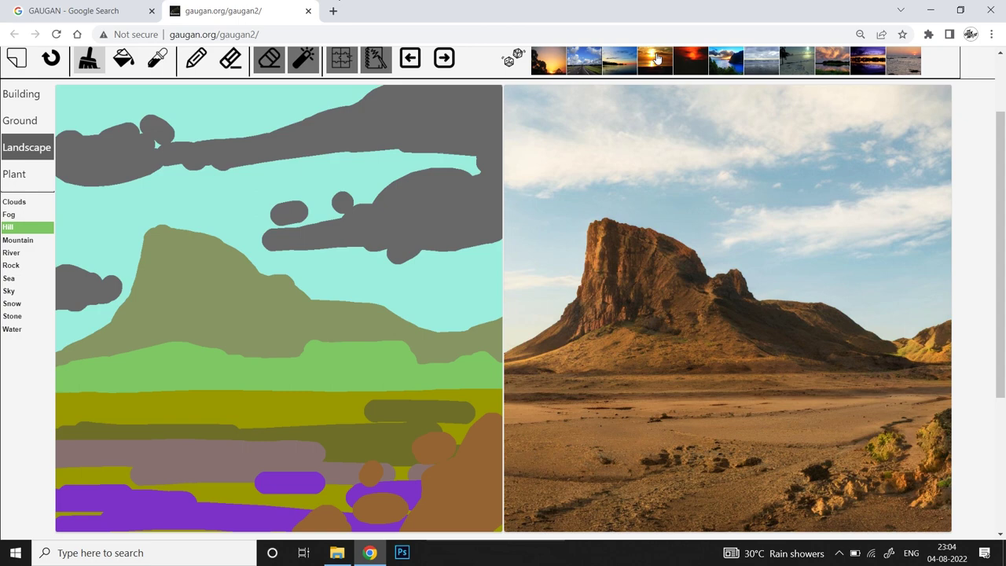
- Apply the golden-orange sunset style to the cloudy desert landscape and save the generated image
left_click(656, 59)
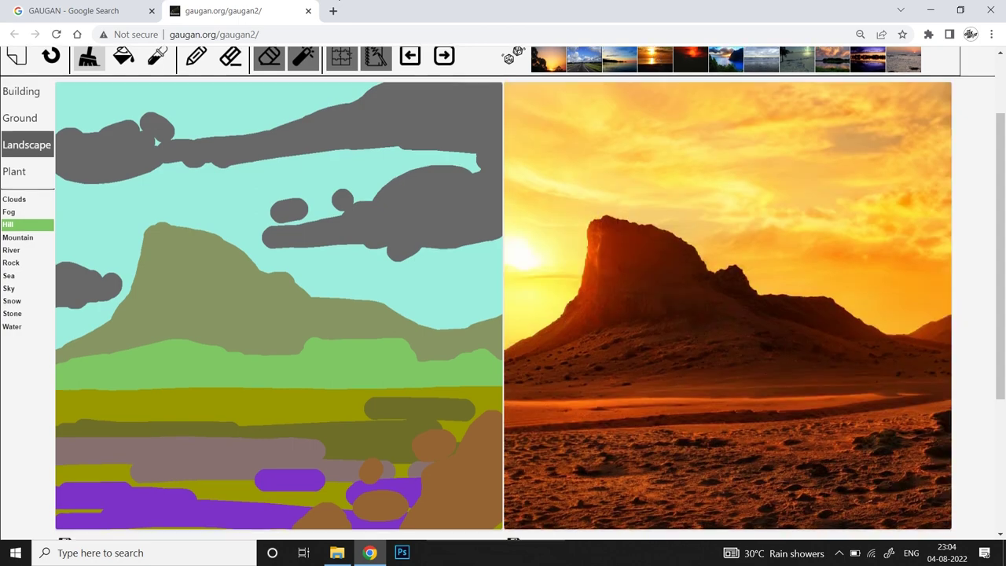
scroll(533, 475, "down", 1)
left_click(513, 485)
left_click(993, 522)
scroll(943, 456, "up", 1)
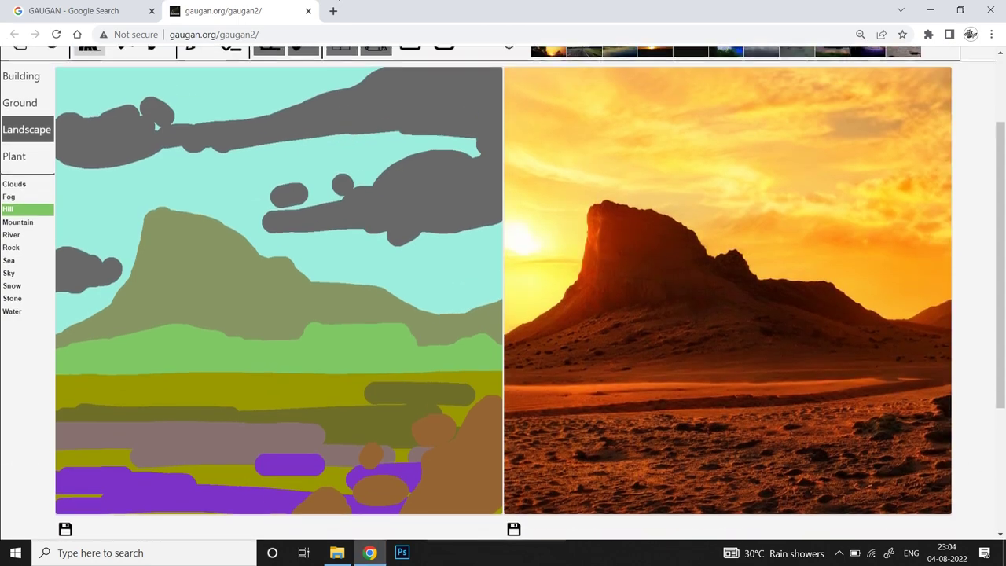
scroll(799, 135, "up", 1)
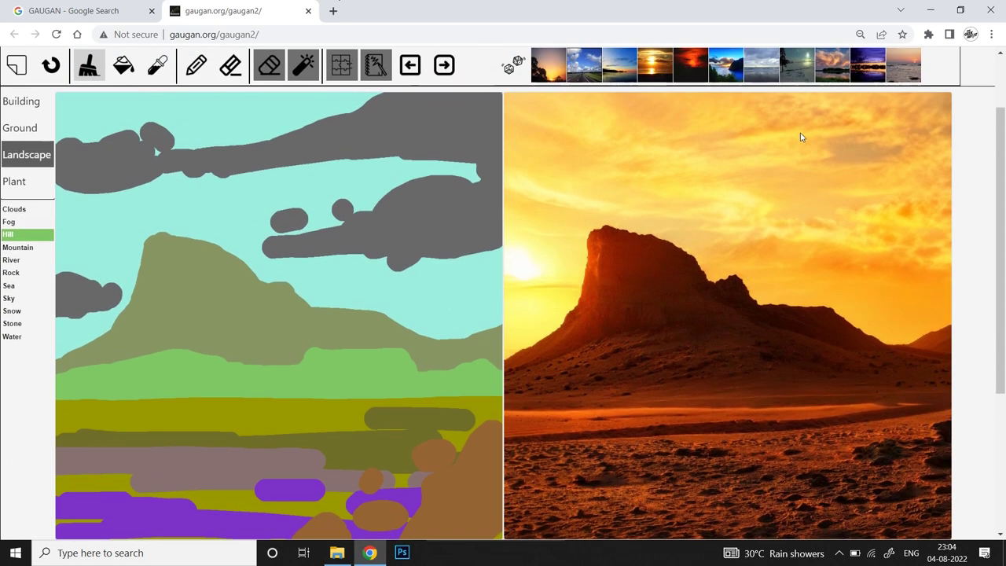
- Try the overcast beach style, apply the pale pink dusk style instead, and save the generated landscape
left_click(808, 60)
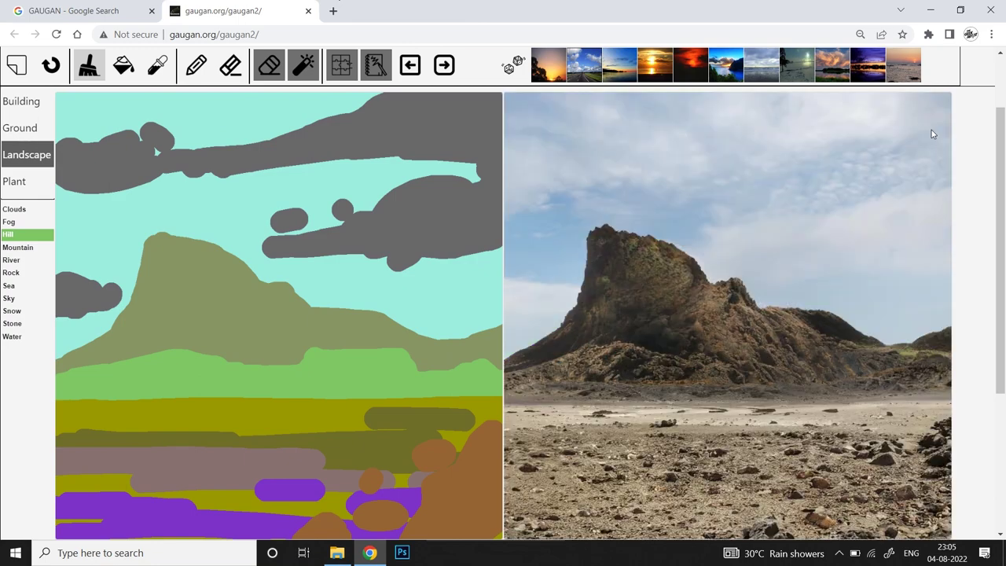
left_click(909, 60)
scroll(843, 284, "down", 1)
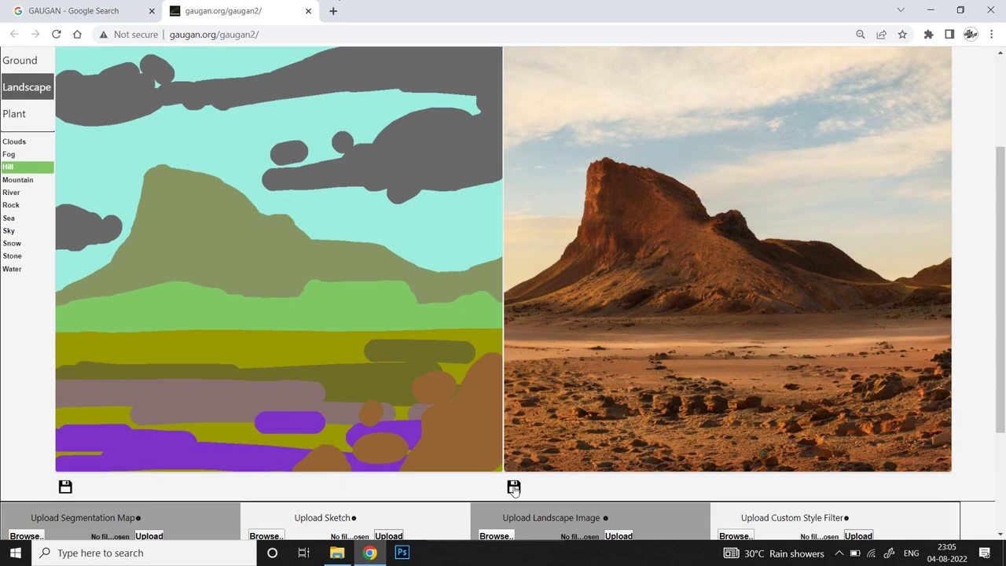
scroll(940, 245, "up", 1)
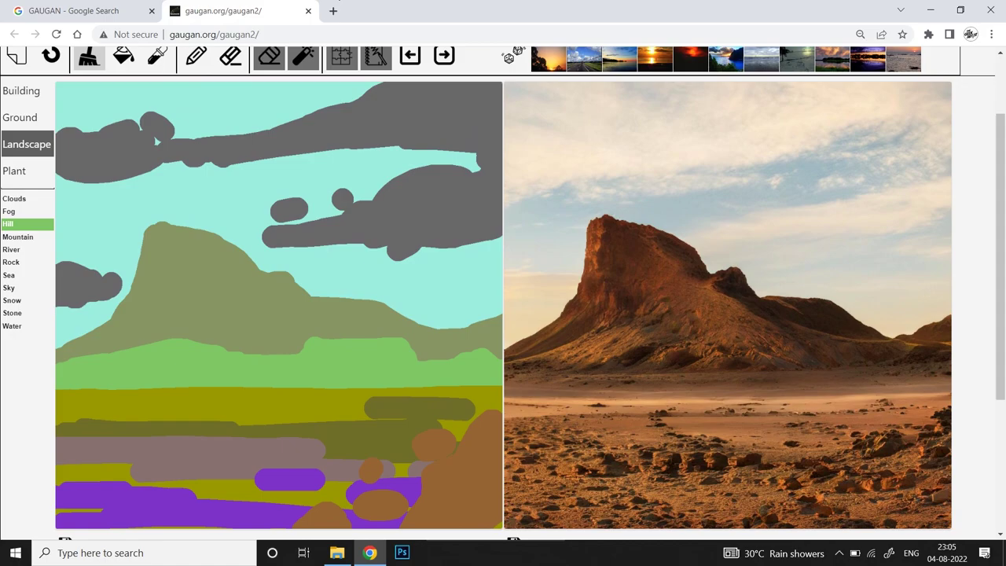
- Switch to Photoshop and paste the new cloudy desert image directly above Layer 1
scroll(904, 377, "down", 3)
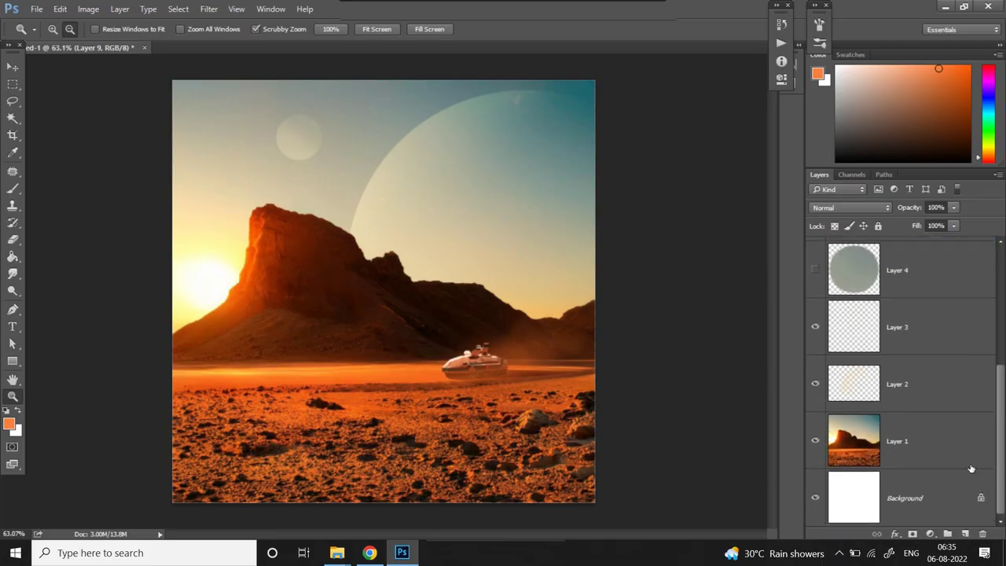
left_click(938, 441)
key("ctrl+v")
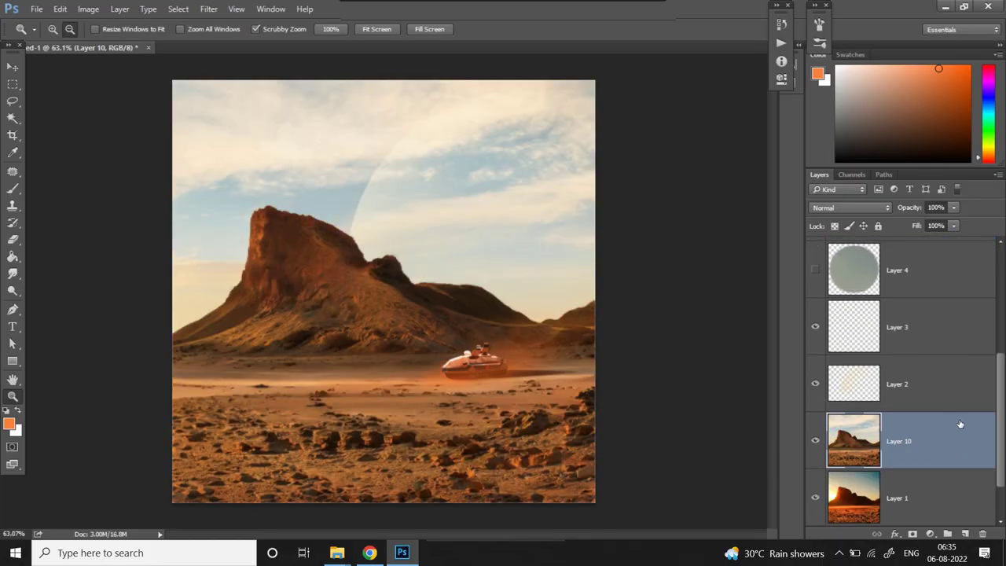
- Duplicate the planet highlight on Layer 2 as a backup, hide the copy and select the original
mouse_move(999, 419)
left_mouse_down()
mouse_move(999, 319)
mouse_move(1000, 413)
left_mouse_up()
left_click(876, 394)
key("ctrl+j")
left_click(815, 446)
left_click(815, 389)
left_click(904, 391)
- Scale the planets on Layer 2 down and move them toward the sky's upper right
key("ctrl+t")
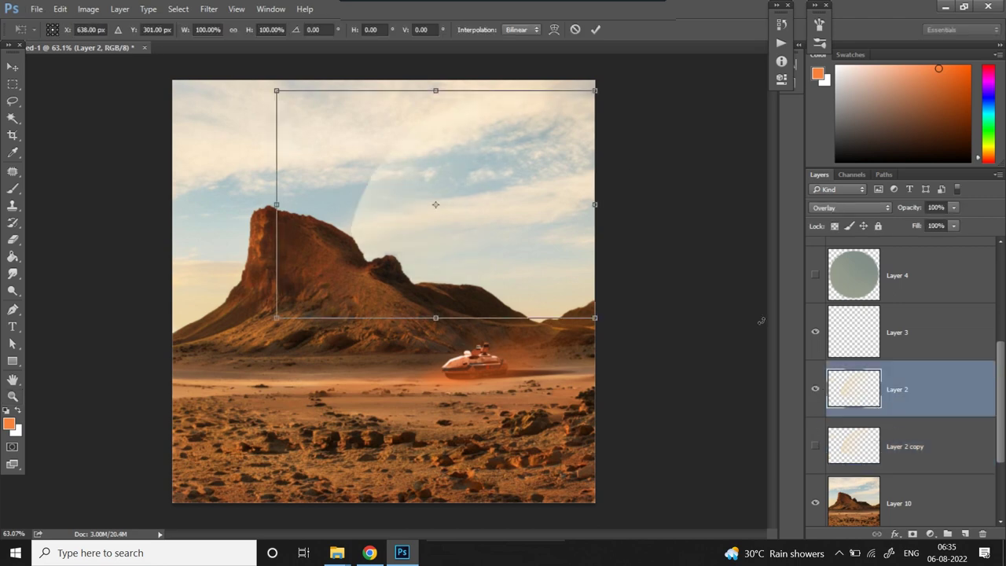
left_click_drag(596, 90, 520, 145)
left_click_drag(507, 187, 561, 123)
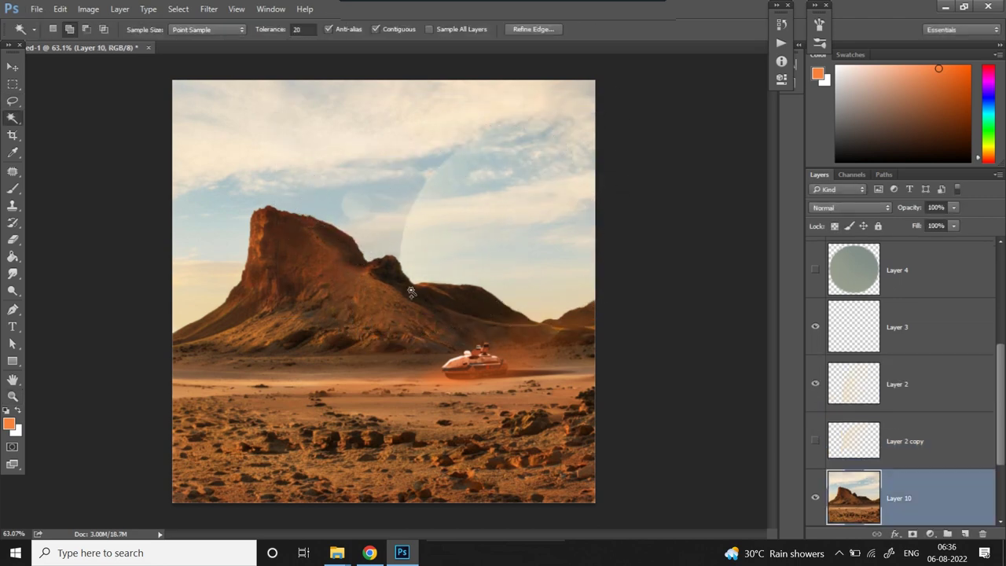
- Select the mountain with the Magic Wand, clear the planet paint overlapping it on Layer 2, and duplicate that layer
left_click(440, 315)
left_click(314, 330, "shift")
left_click(877, 393)
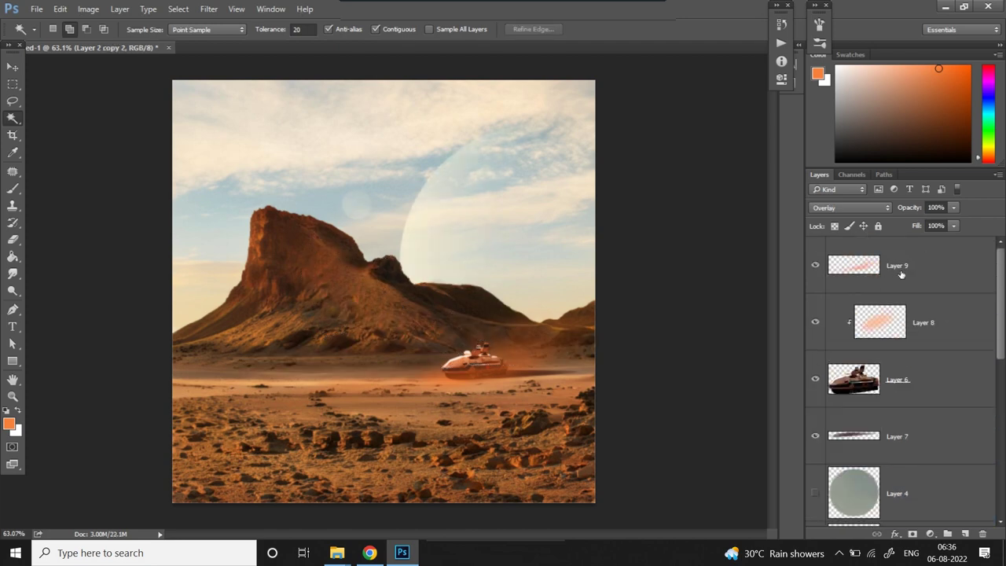
- Duplicate the dust on Layer 9, keeping the copy beneath the original and hiding it
left_click(907, 284)
left_click_drag(907, 284, 898, 316)
left_click(814, 322)
- Shift the dust on Layer 9 toward yellow with Color Balance and set its saturation to -55
left_click(899, 283)
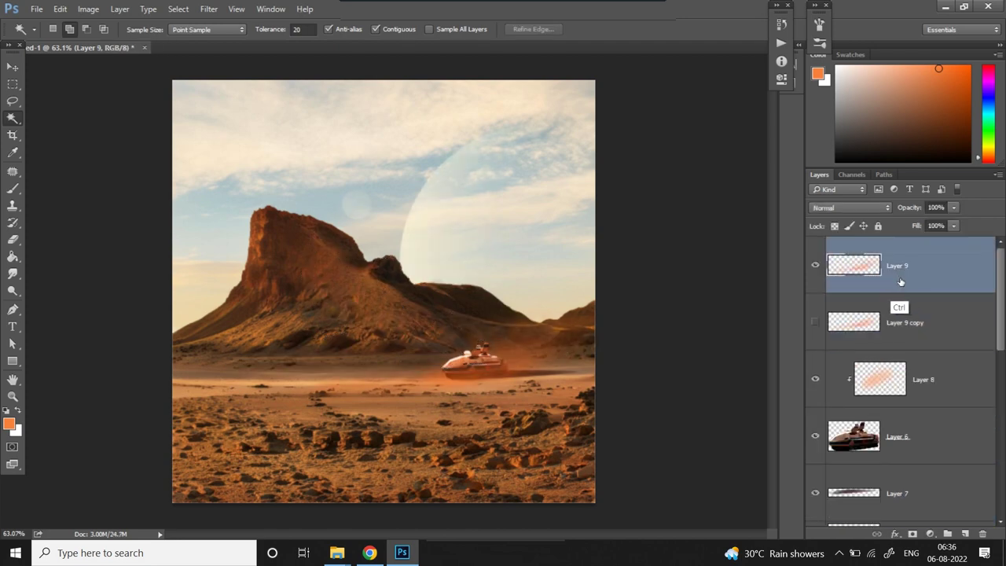
key("ctrl+b")
left_click_drag(751, 395, 710, 394)
left_click(891, 334)
key("ctrl+u")
left_click_drag(651, 290, 616, 292)
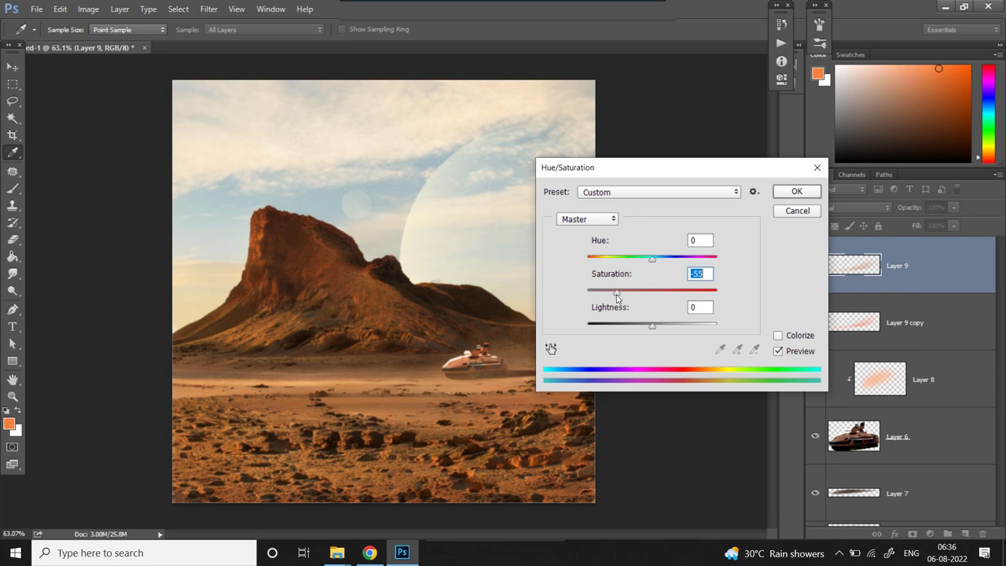
left_click(792, 195)
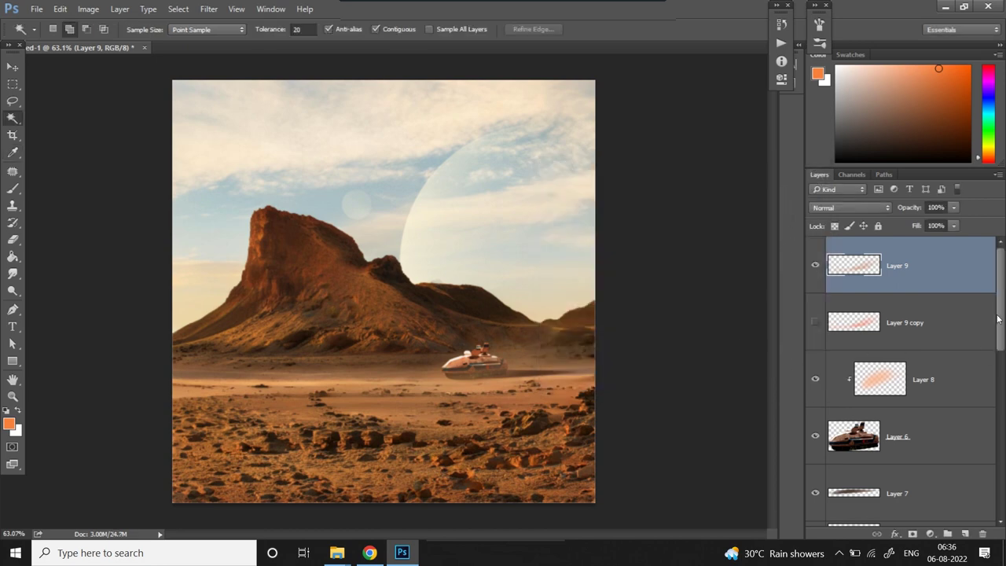
- Add a new layer above Layer 9 in Multiply mode and choose a muted grey-brown colour for the Brush tool
left_click(964, 533)
left_click(849, 207)
left_click(830, 247)
left_click(861, 117)
left_click(12, 188)
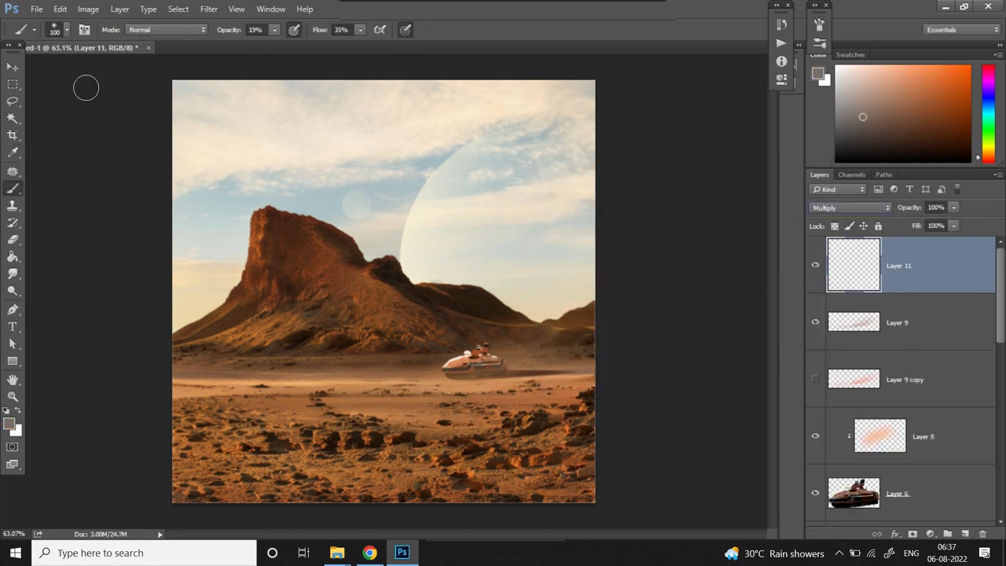
- Darken the rocky foreground on Layer 11 with a large soft brush, starting at size 500 and reducing it to 300
left_click(67, 30)
left_click(137, 70)
key("z")
left_click_drag(465, 413, 425, 418)
key("b")
key("bracketright")
key("bracketright")
key("bracketright")
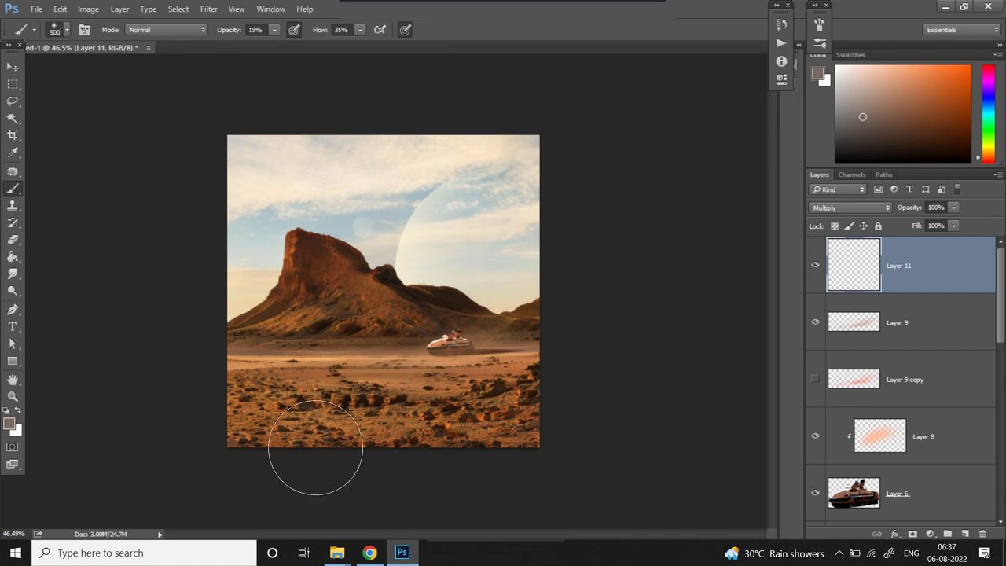
mouse_move(316, 447)
left_mouse_down()
mouse_move(241, 467)
mouse_move(217, 447)
mouse_move(513, 395)
left_mouse_up()
key("bracketleft")
key("bracketleft")
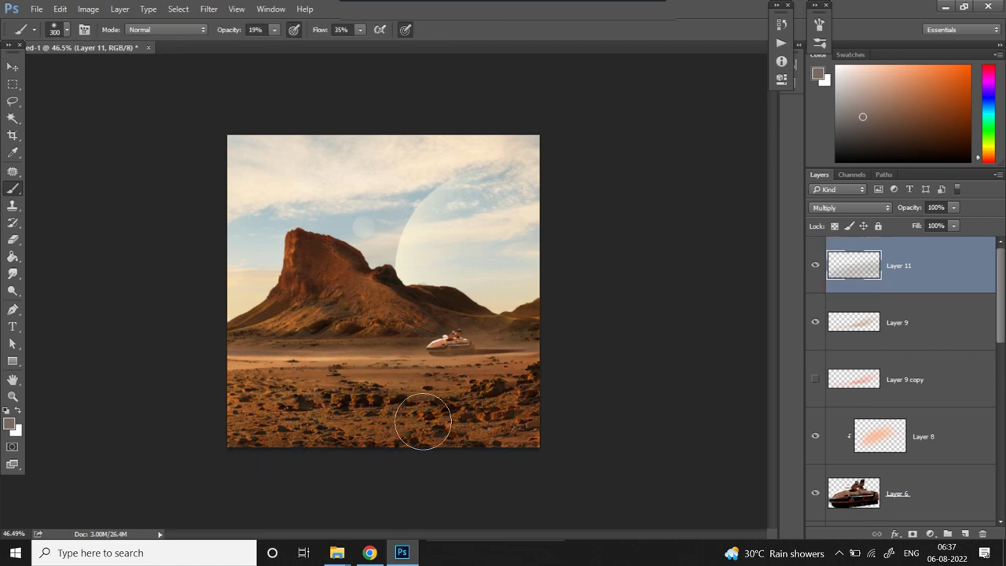
- Deepen the shading along the foreground's lower edge with a darker brown brush at 33% opacity and size 250
left_click(881, 128)
left_click(274, 30)
left_click(286, 45)
key("bracketleft")
mouse_move(379, 426)
left_mouse_down()
mouse_move(150, 455)
mouse_move(471, 417)
left_mouse_up()
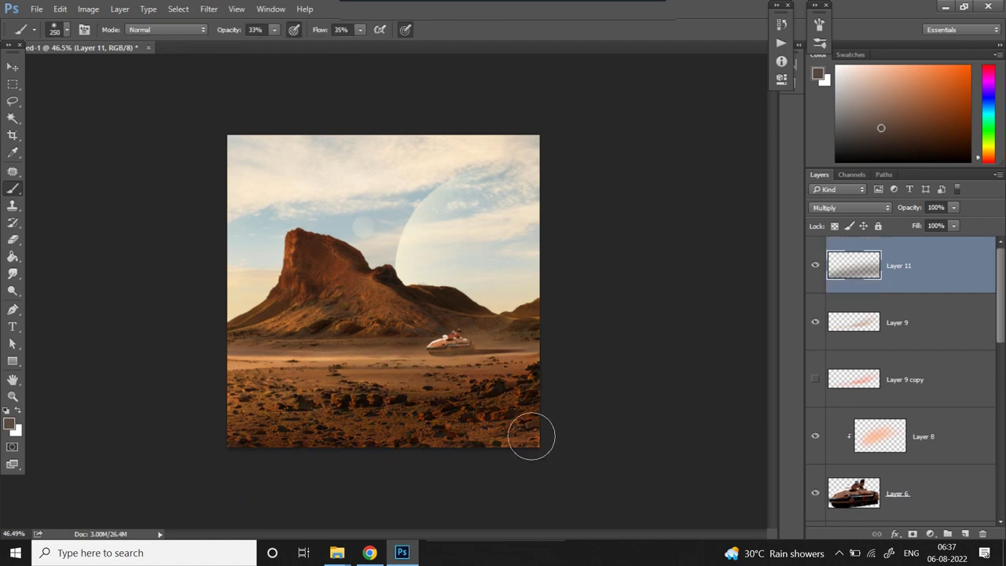
left_click_drag(532, 436, 422, 454)
- Add a new layer above Layer 11 in Overlay mode and choose a light peach colour for painting
key("z")
left_click_drag(662, 430, 681, 430)
left_click(965, 533)
left_click(857, 210)
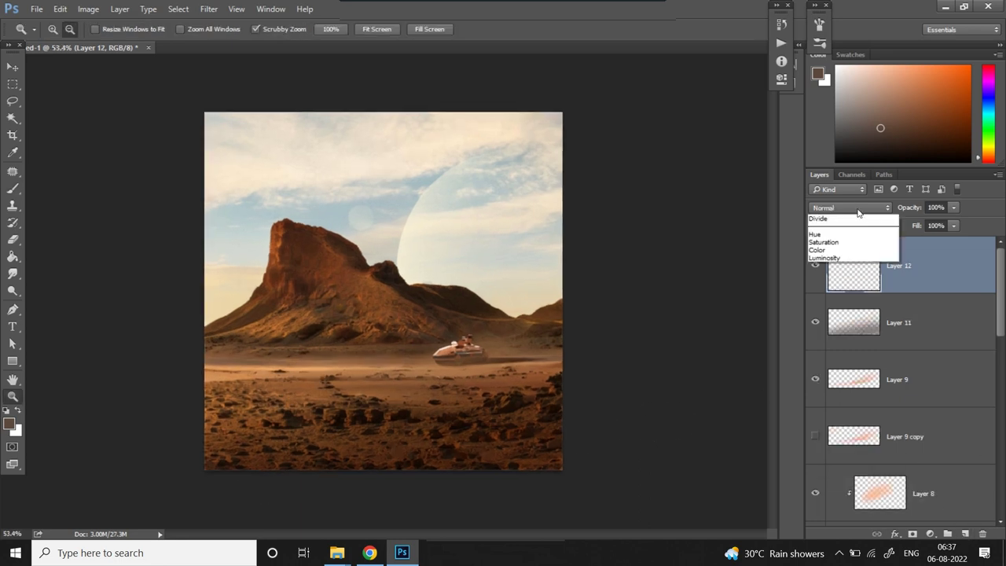
left_click(849, 336)
left_click(988, 152)
left_click(893, 93)
left_click(988, 154)
left_click(883, 79)
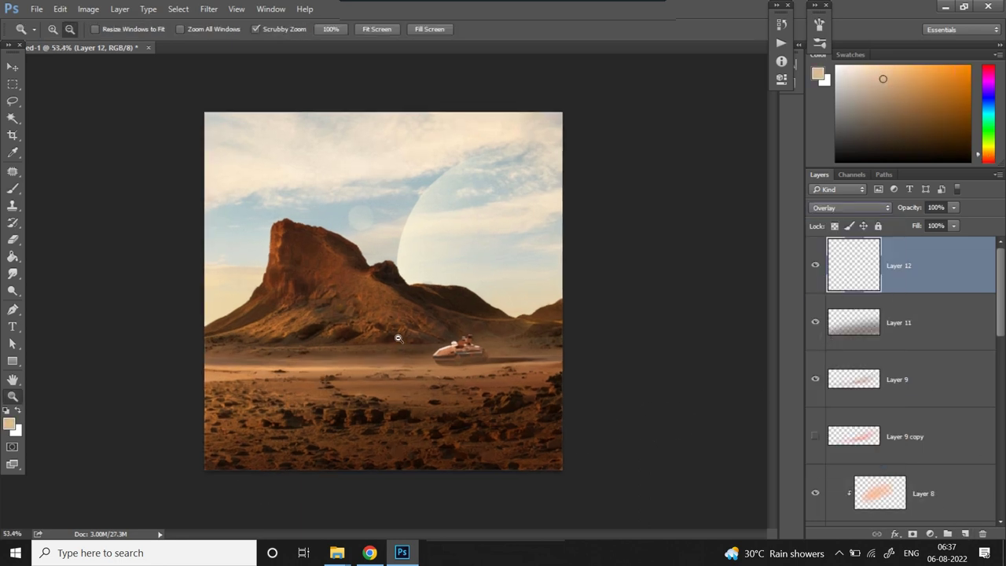
- Paint warm light over the sand strip and the mountain's lower slope with a soft size-200 brush at 33% opacity
left_click(12, 189)
left_click_drag(397, 365, 226, 366)
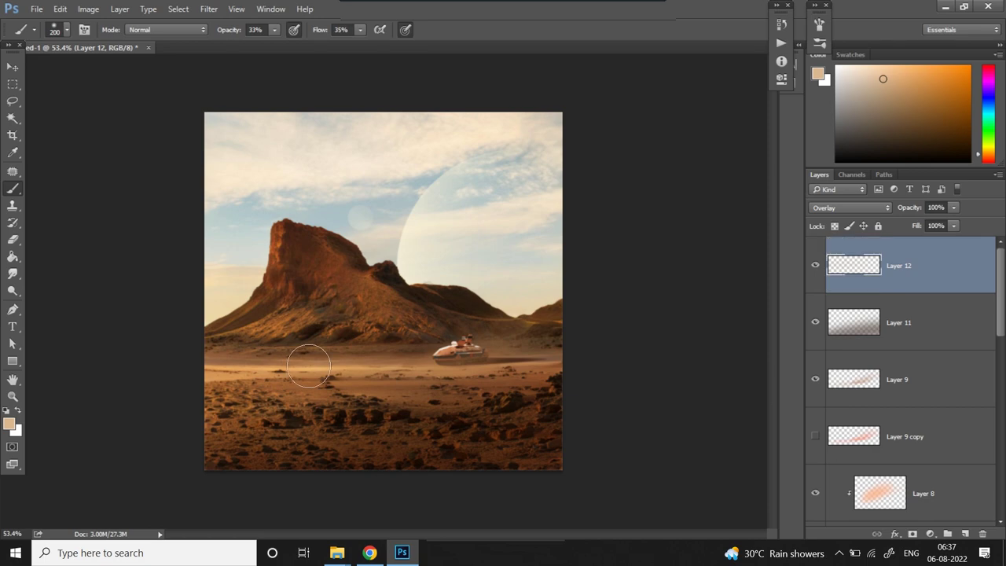
left_click_drag(308, 366, 185, 379)
left_click_drag(186, 378, 566, 363)
mouse_move(256, 321)
left_mouse_down()
mouse_move(285, 304)
mouse_move(401, 316)
left_mouse_up()
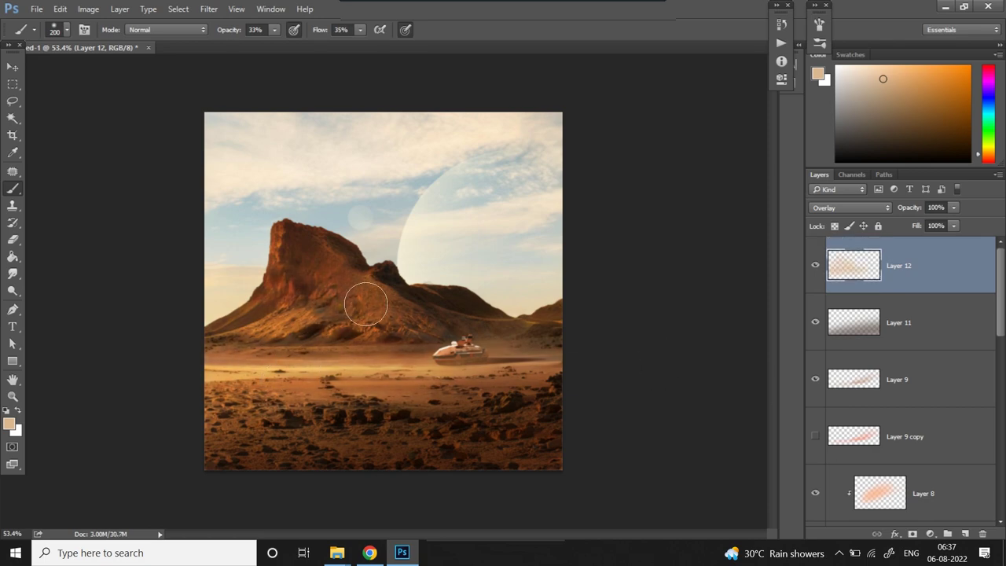
- Brighten the mountain slope and the sand below it on Layer 12 with a lighter peach brush at size 150
left_click(873, 75)
key("bracketleft")
key("bracketleft")
mouse_move(245, 326)
left_mouse_down()
mouse_move(318, 316)
mouse_move(286, 327)
mouse_move(355, 325)
mouse_move(278, 294)
mouse_move(322, 303)
left_mouse_up()
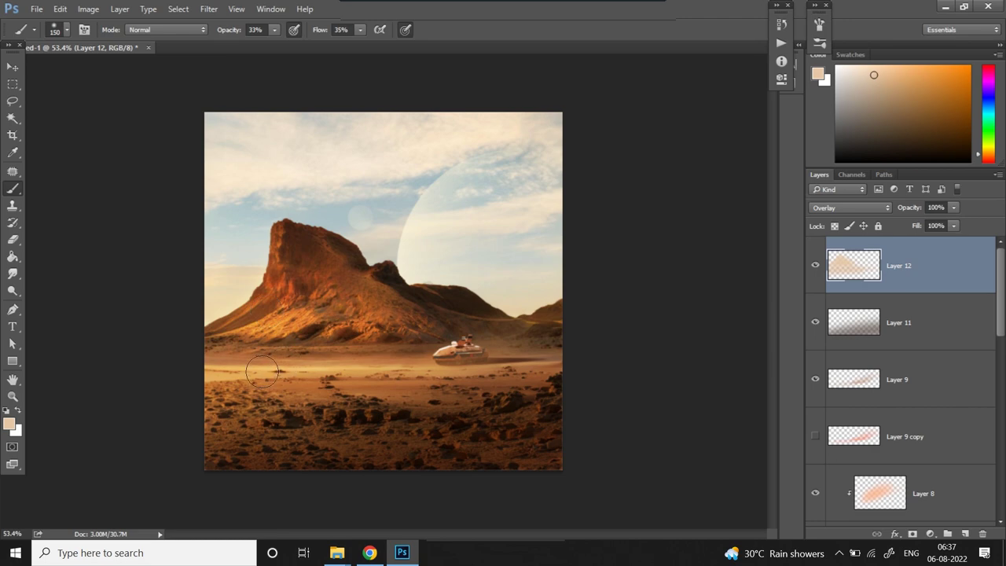
left_click_drag(228, 369, 311, 363)
- Swap the ship's dust by hiding Layer 9 copy and showing Layer 9
key("z")
mouse_move(629, 375)
left_mouse_down()
mouse_move(563, 384)
mouse_move(599, 388)
left_mouse_up()
key("b")
left_click_drag(999, 312, 988, 444)
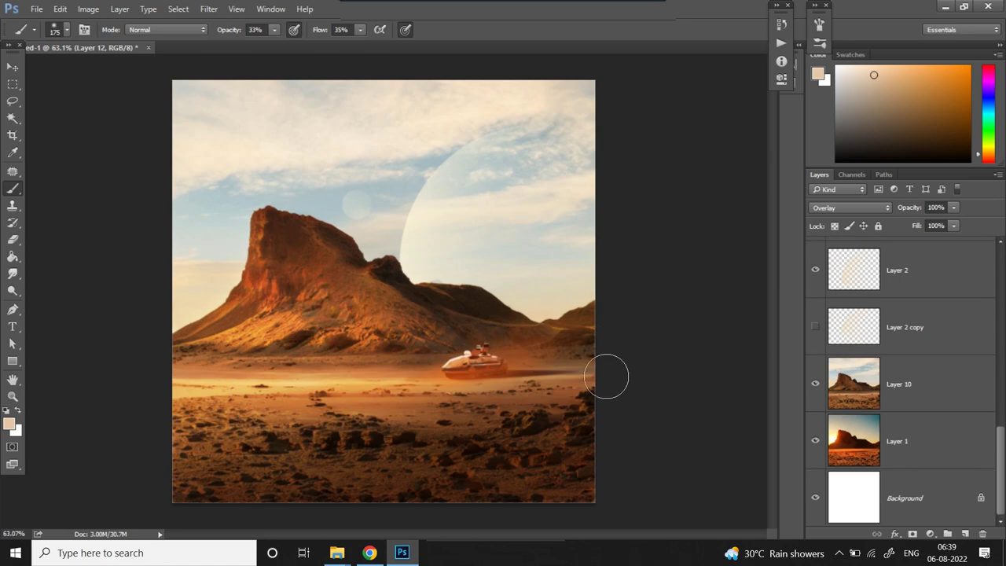
key("z")
left_click_drag(608, 377, 570, 379)
key("b")
left_click_drag(999, 472, 999, 288)
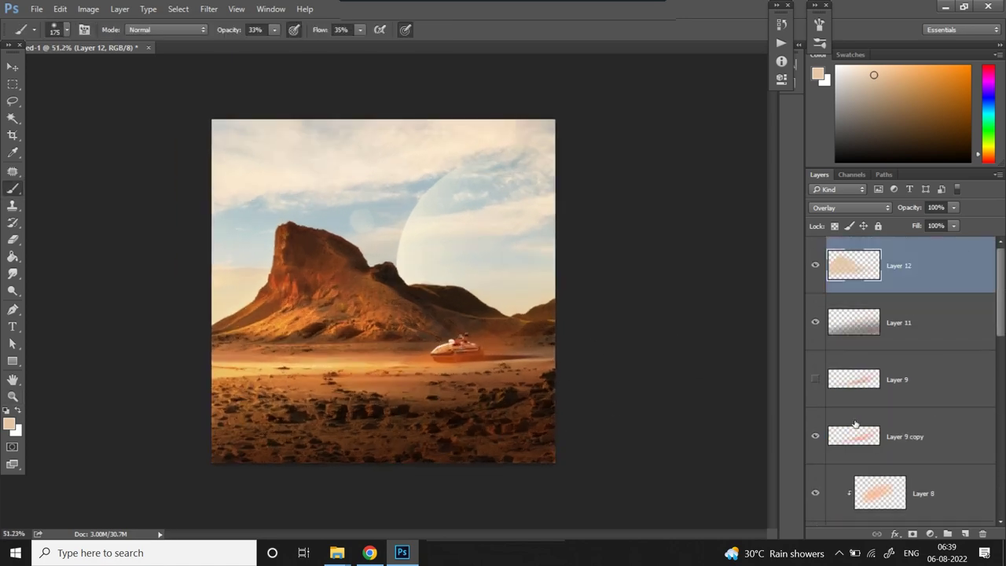
left_click(814, 436)
left_click(814, 378)
scroll(650, 432, "up", 3)
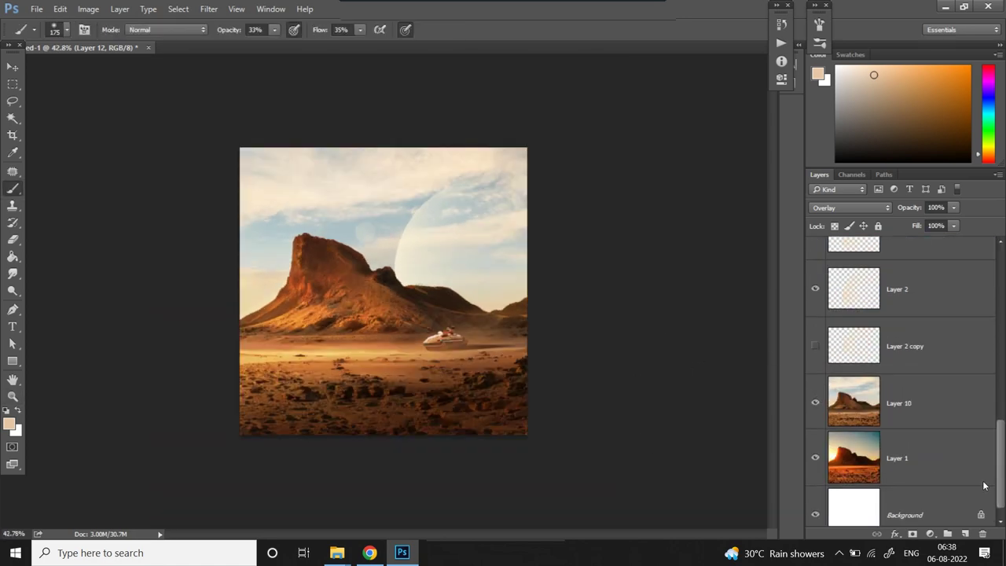
- Switch to the sunset version by hiding Layer 10, Layer 12 and Layer 9 and showing Layer 9 copy
left_click(817, 389)
left_click(816, 322)
left_click(817, 265)
left_click_drag(1000, 464, 1002, 289)
left_click(816, 322)
left_click(816, 290)
left_click(818, 348)
left_click(817, 323)
left_click(817, 324)
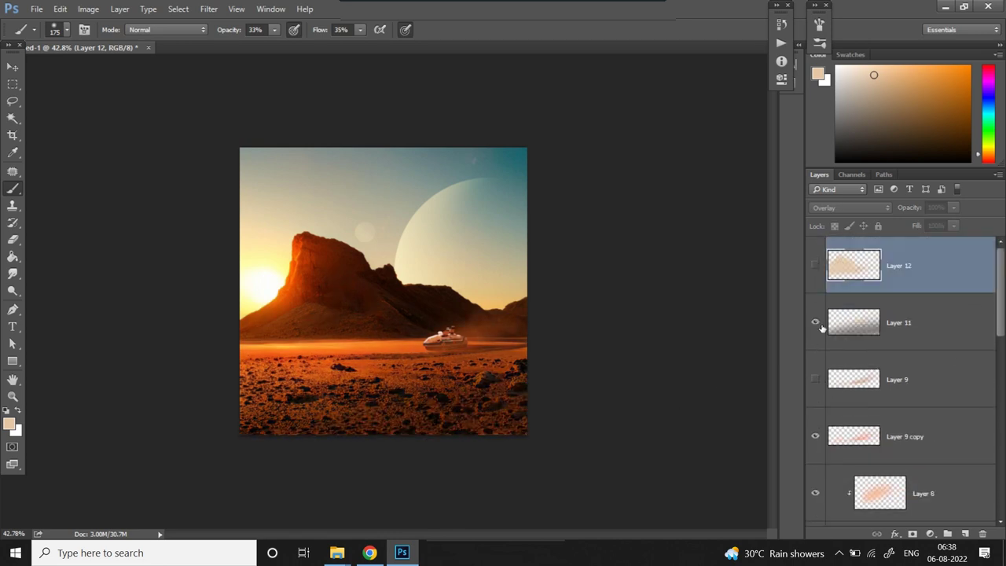
left_click(815, 322)
left_click(815, 322)
- Hide the planet layers in the sunset version, including Layer 3, Layer 2 copy 2 and Layer 2
left_click_drag(999, 336, 999, 442)
left_click(815, 340)
left_click(816, 396)
left_click(816, 454)
left_click(817, 510)
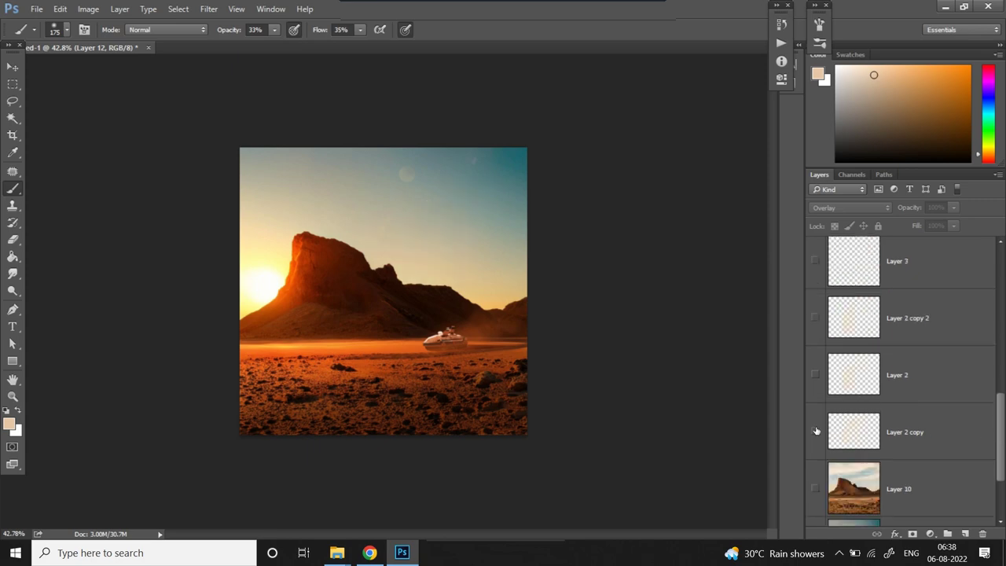
left_click(817, 431)
key("z")
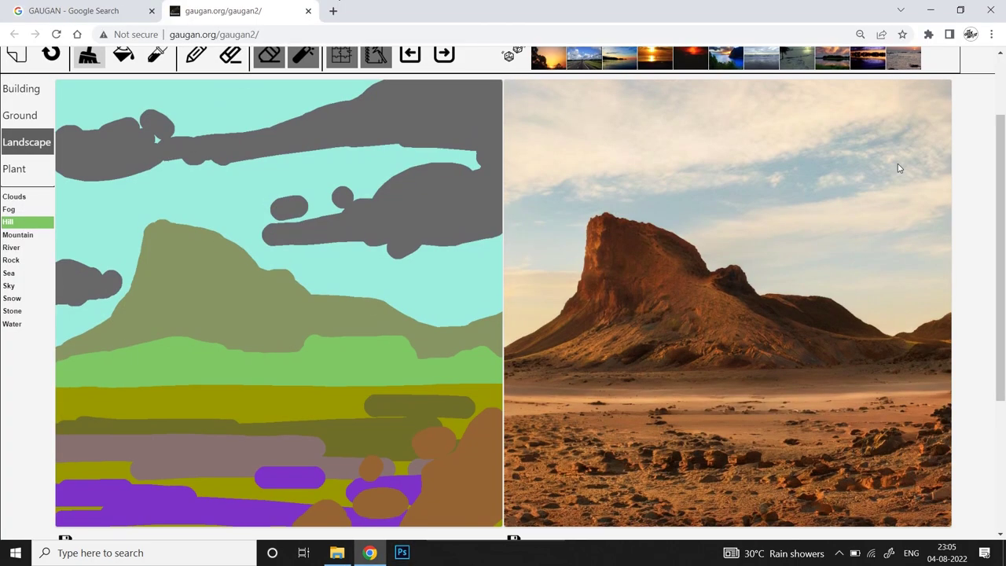
- Switch to GauGAN2 in Chrome and paint several strips of Water across the ground area of the segmentation map
scroll(953, 245, "down", 1)
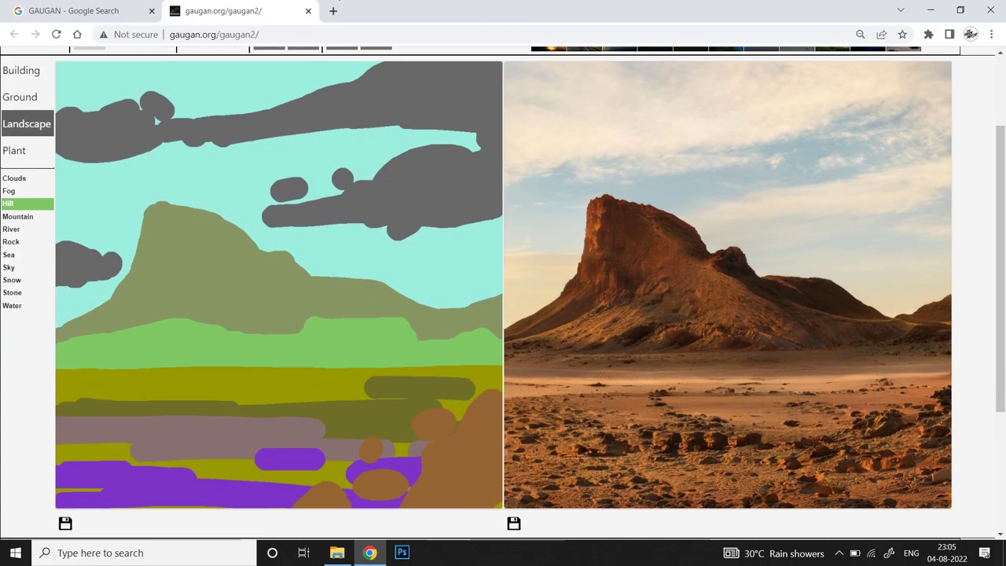
scroll(503, 283, "down", 1)
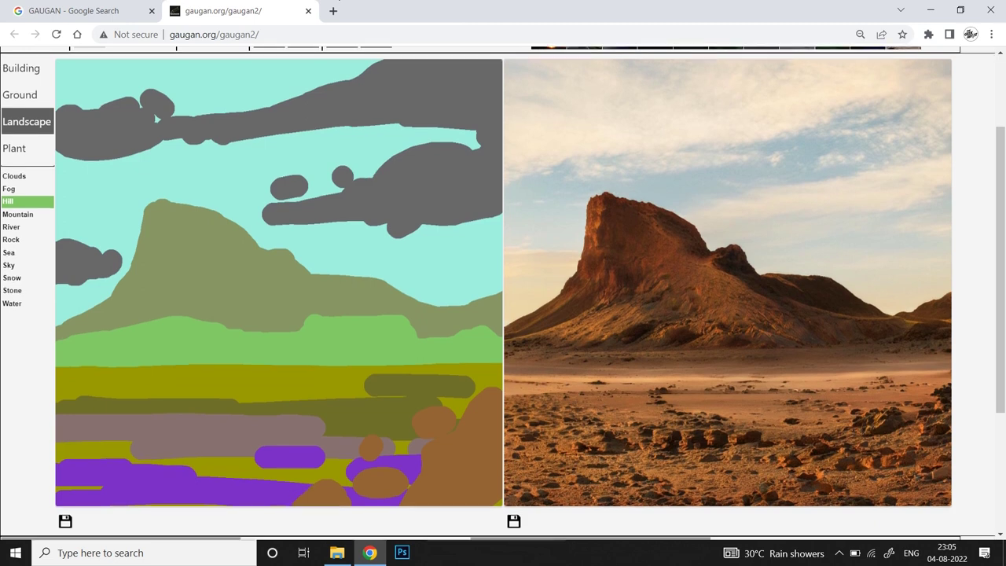
left_click(14, 310)
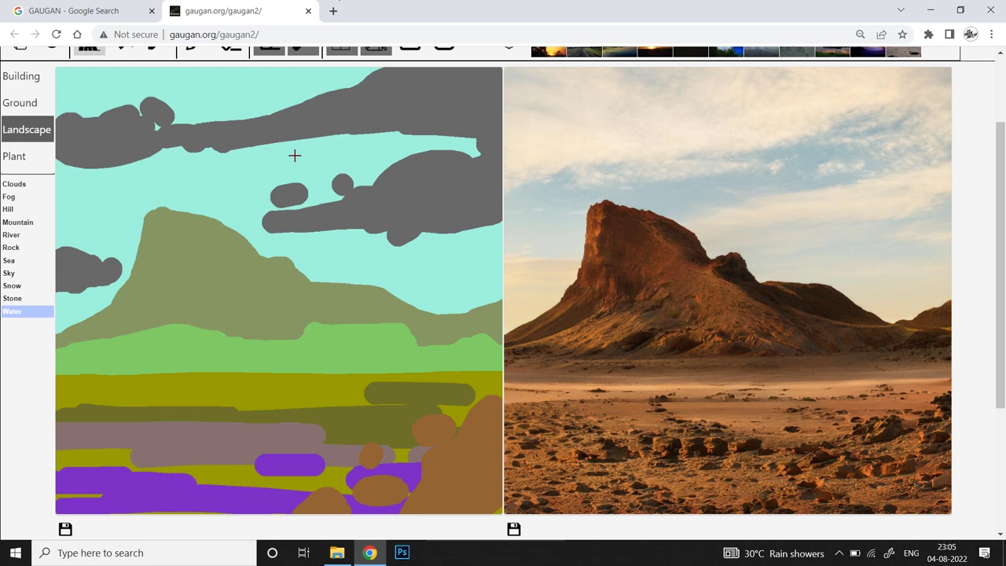
scroll(956, 195, "up", 1)
left_click_drag(431, 65, 417, 72)
left_click_drag(999, 239, 999, 290)
mouse_move(60, 399)
left_mouse_down()
mouse_move(259, 413)
mouse_move(117, 415)
mouse_move(154, 393)
left_mouse_up()
mouse_move(66, 371)
left_mouse_down()
mouse_move(139, 370)
mouse_move(58, 378)
left_mouse_up()
mouse_move(259, 423)
left_mouse_down()
mouse_move(349, 434)
mouse_move(382, 421)
mouse_move(433, 422)
left_mouse_up()
mouse_move(381, 390)
left_mouse_down()
mouse_move(463, 391)
mouse_move(368, 398)
left_mouse_up()
left_click(335, 393)
left_click_drag(168, 420, 211, 427)
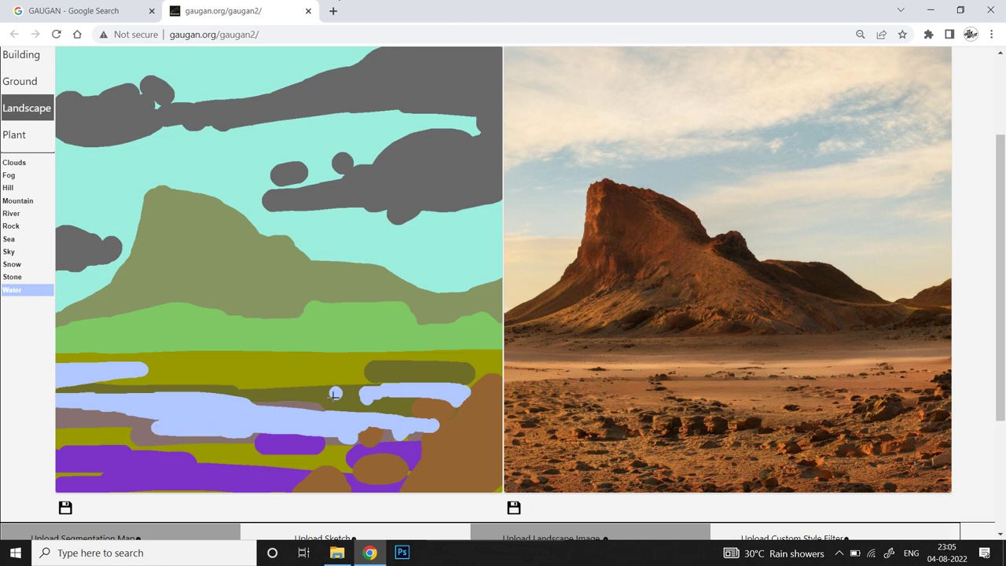
- Generate the landscape from the map with water, save the output image and dismiss the download notice
scroll(993, 267, "up", 1)
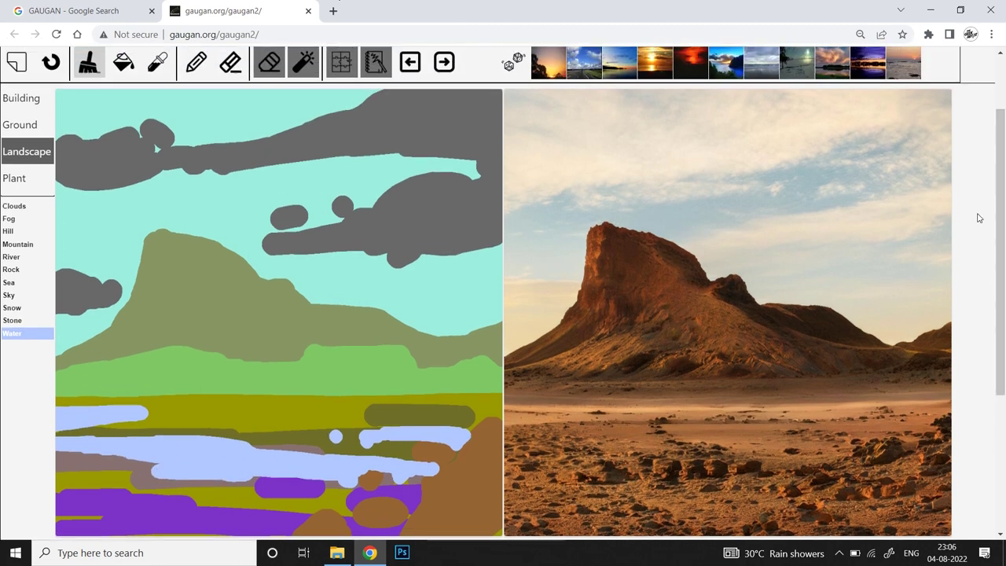
left_click(444, 63)
scroll(510, 472, "down", 1)
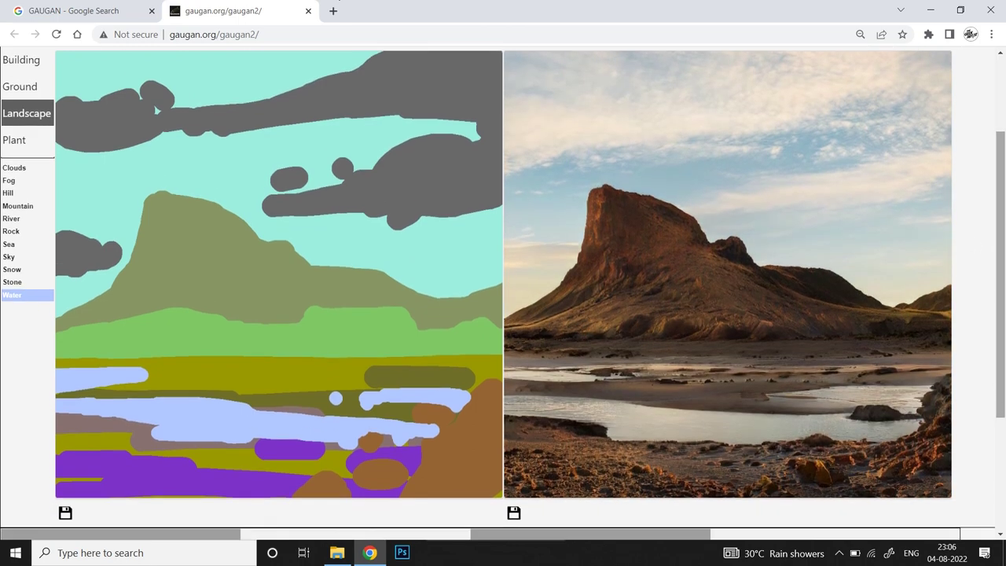
left_click(514, 504)
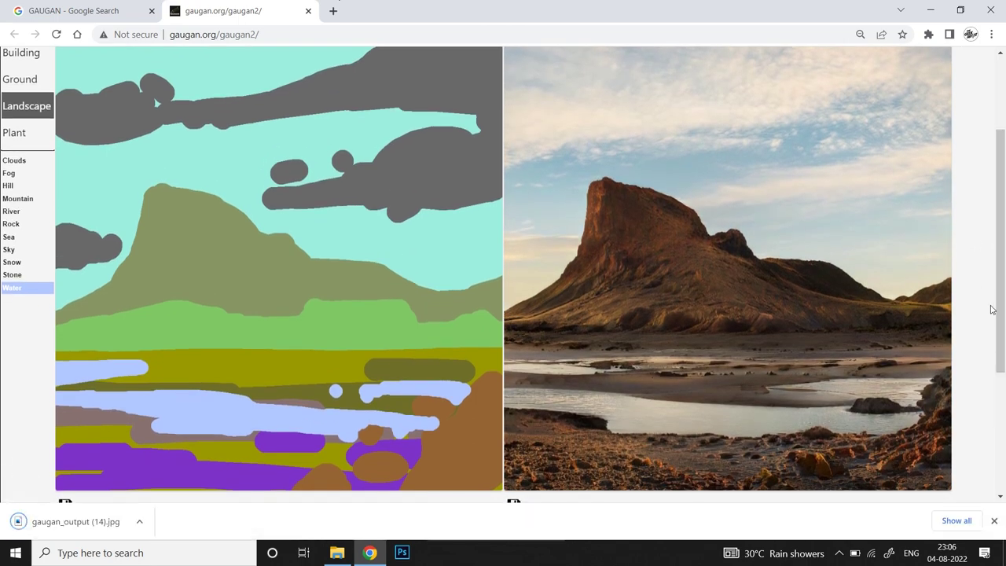
scroll(978, 307, "up", 1)
left_click_drag(1000, 306, 1000, 302)
left_click(993, 521)
scroll(840, 67, "up", 1)
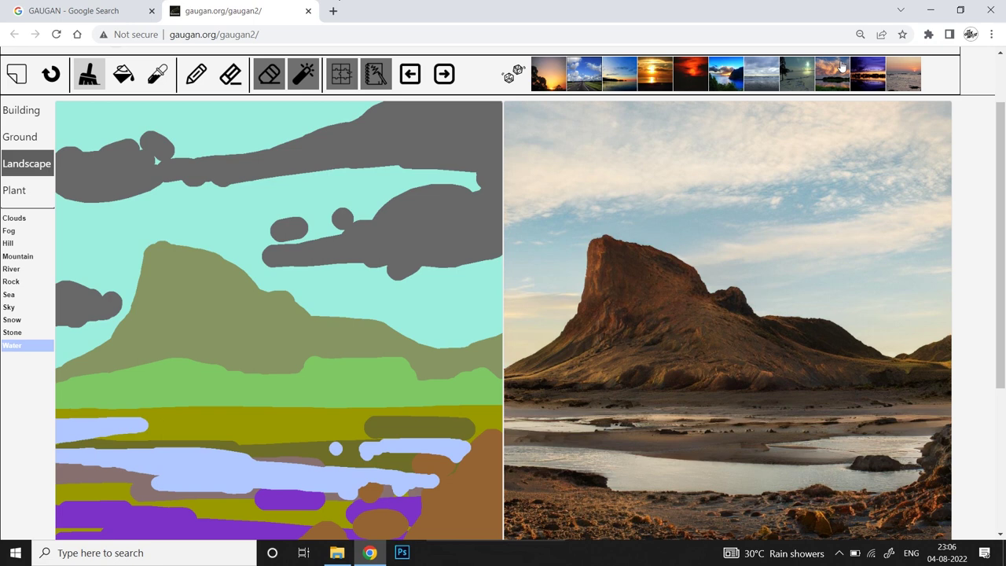
- Apply the style preset with pink clouds over a dark shoreline and save the resulting output image
left_click(841, 67)
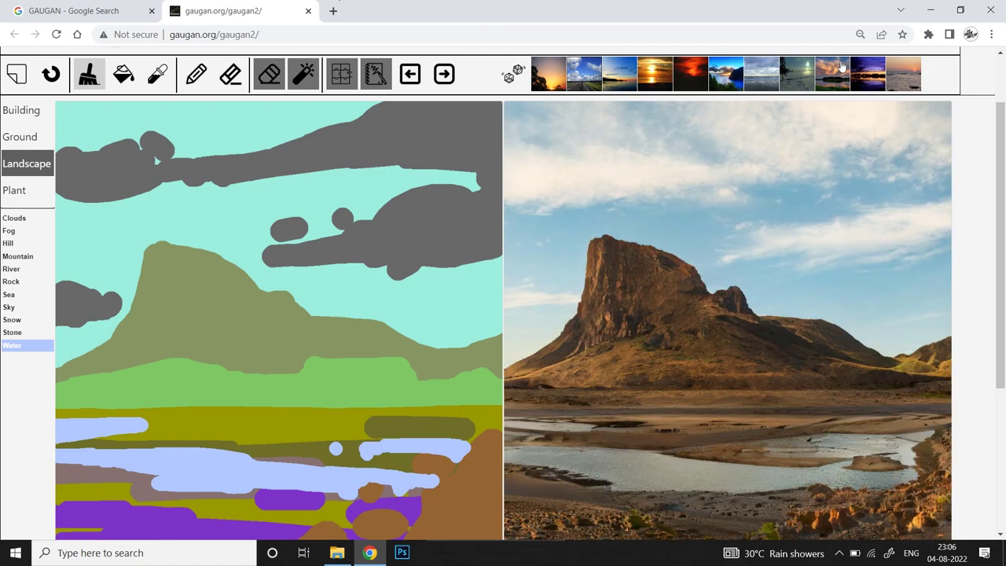
left_click_drag(997, 250, 998, 283)
left_click(513, 504)
left_click(994, 522)
left_click_drag(999, 377, 999, 346)
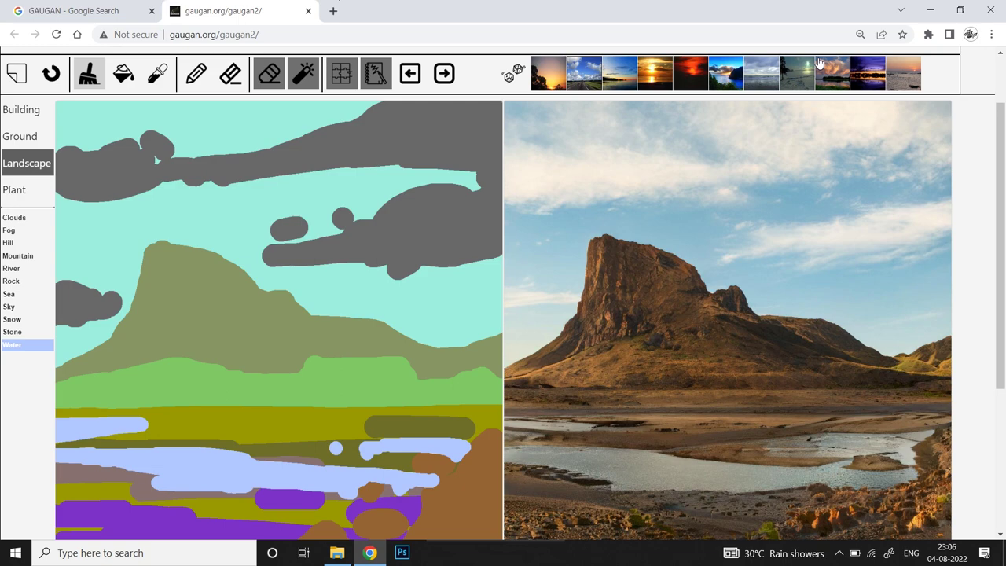
- Render the landscape in a grey, overcast style preset and save that output image
left_click(818, 61)
scroll(818, 62, "down", 1)
left_click(512, 477)
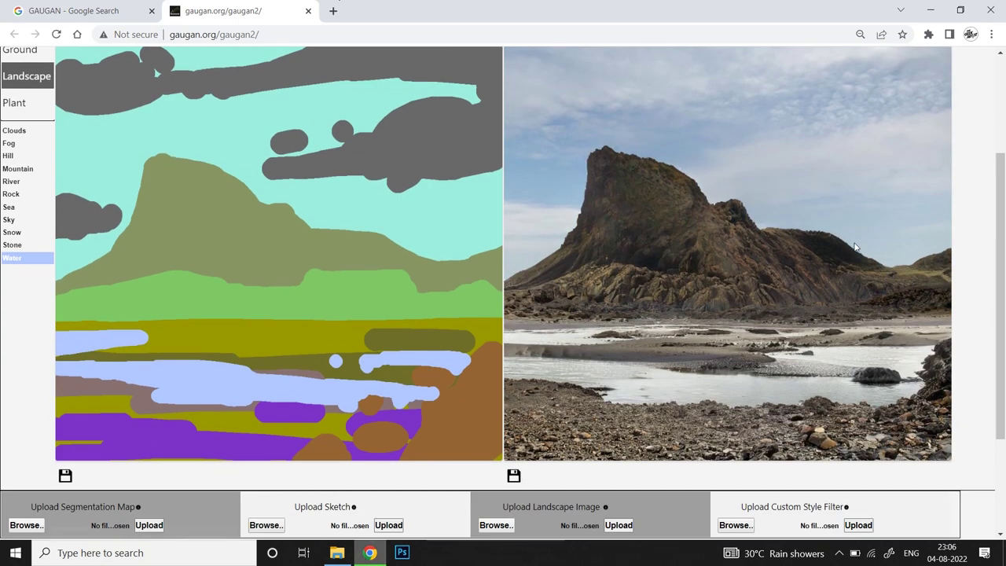
left_click(994, 525)
scroll(888, 178, "up", 1)
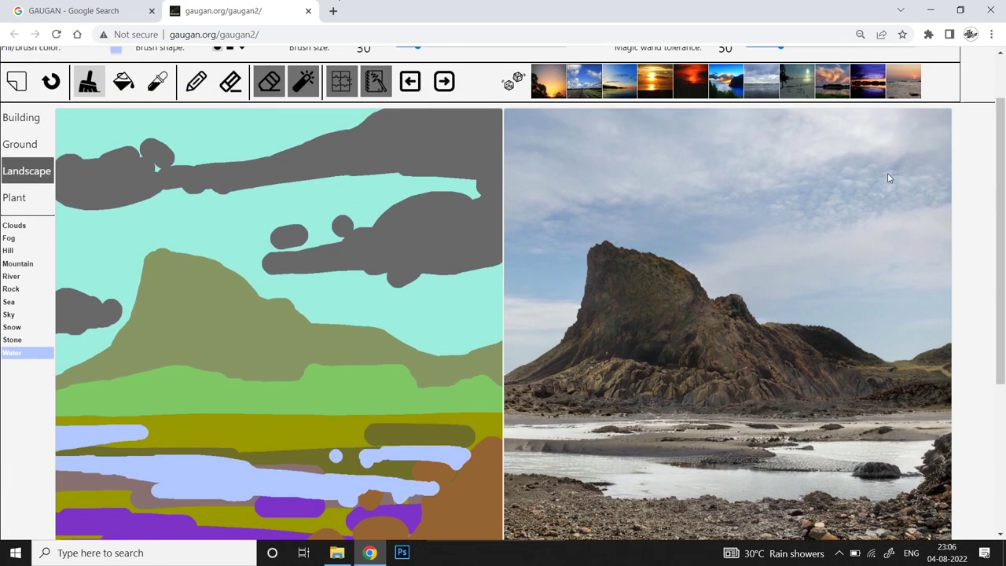
- Apply the golden sunset style preset to the landscape and look over the generated image
left_click(663, 71)
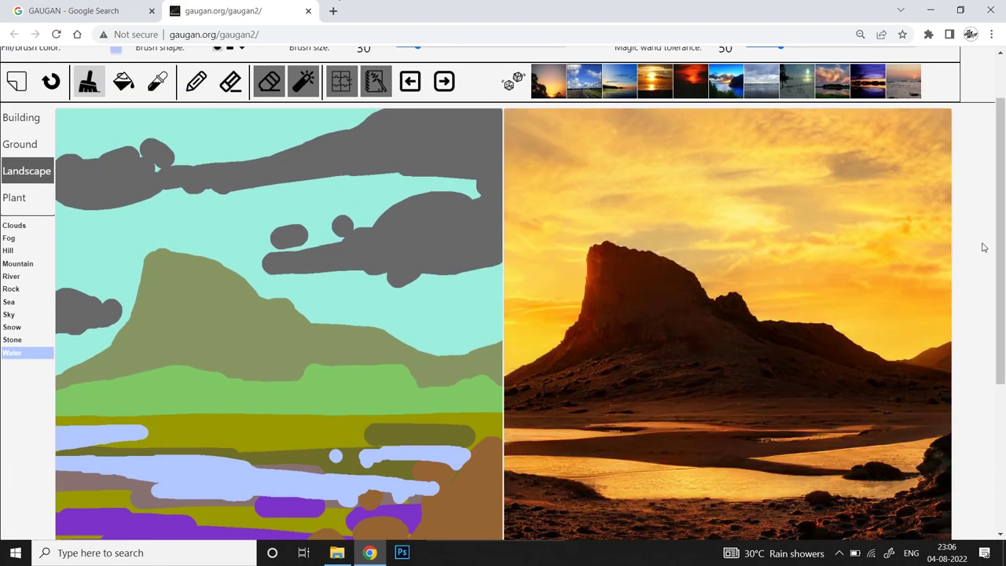
scroll(982, 249, "down", 1)
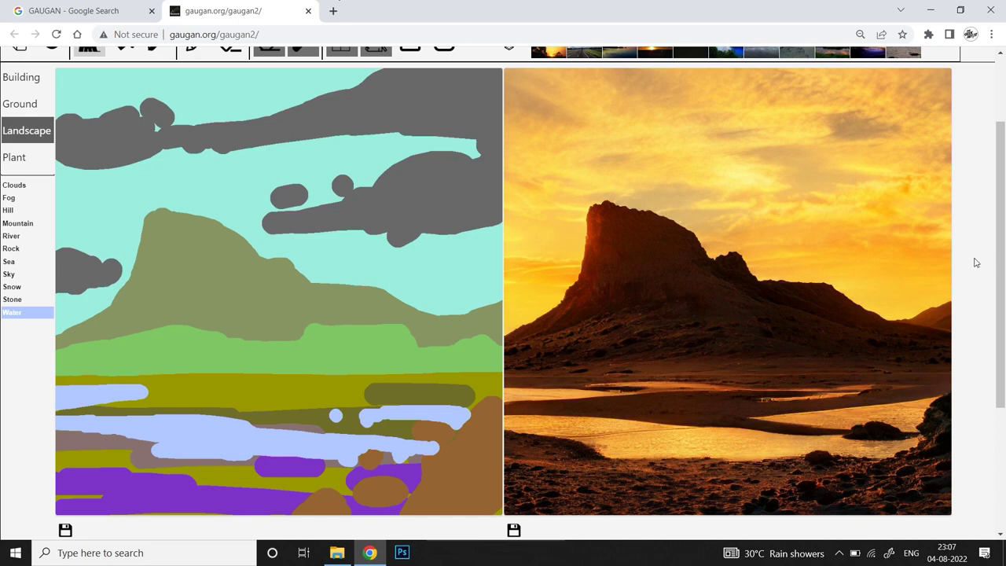
mouse_move(1000, 269)
left_mouse_down()
mouse_move(1000, 279)
mouse_move(1000, 267)
left_mouse_up()
scroll(971, 266, "up", 1)
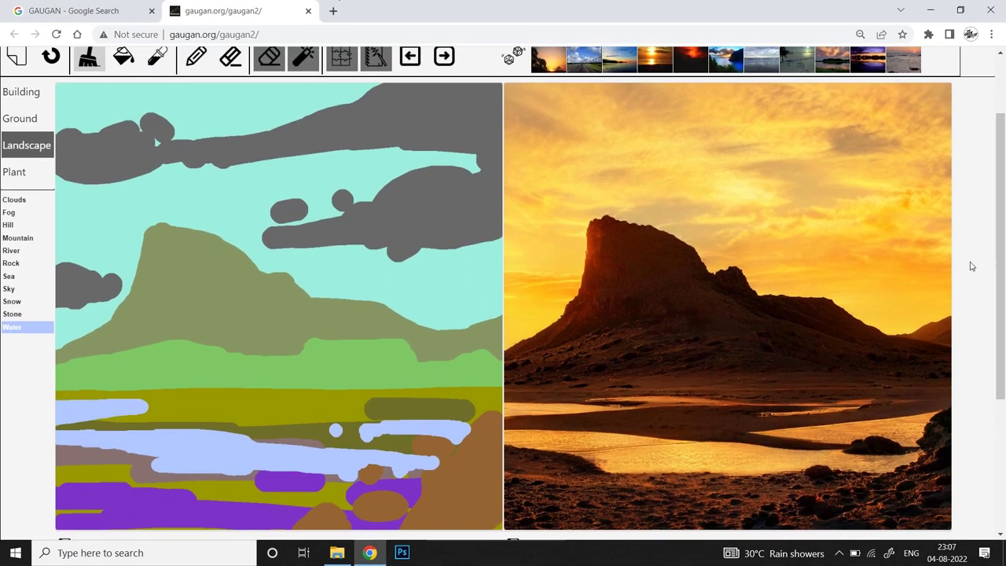
- Paint strips of Fog along the mountain's base in the segmentation map and regenerate the sunset image
left_click(27, 212)
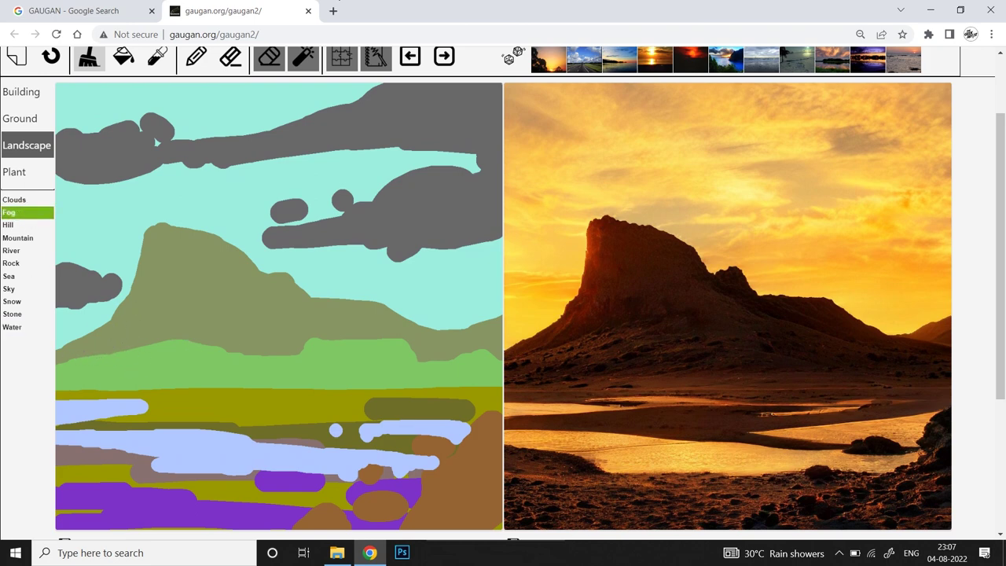
left_click_drag(58, 358, 162, 344)
left_click_drag(224, 345, 346, 334)
left_click_drag(425, 359, 432, 359)
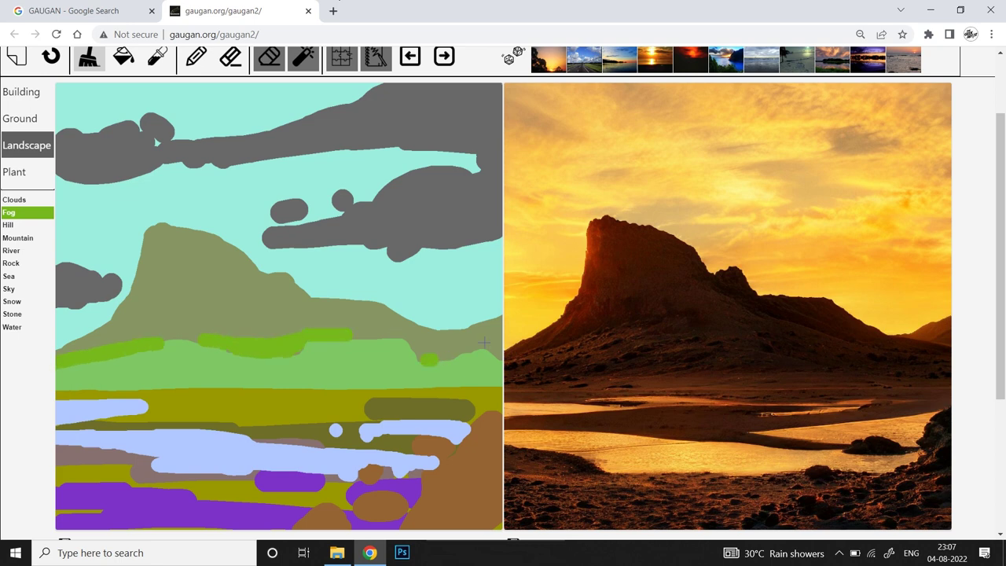
left_click_drag(1000, 275, 1000, 258)
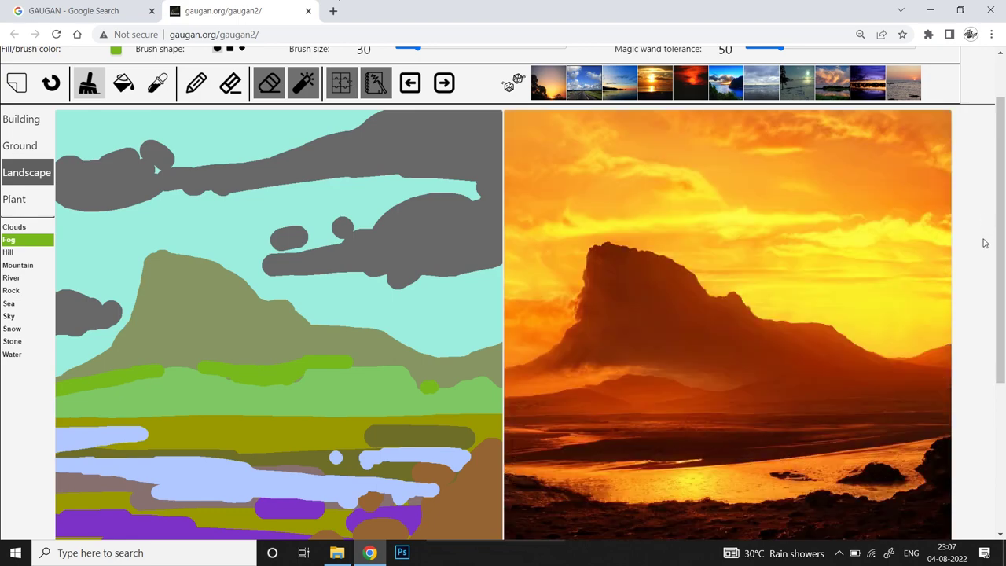
- Save the foggy sunset output image and dismiss the download notice
scroll(980, 228, "down", 1)
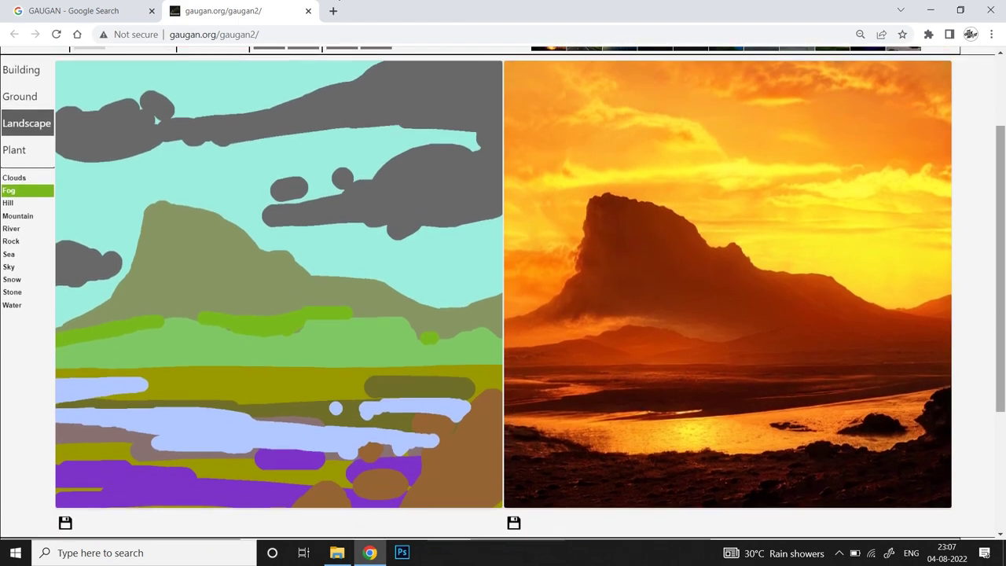
scroll(916, 287, "down", 1)
left_click(516, 461)
left_click(992, 521)
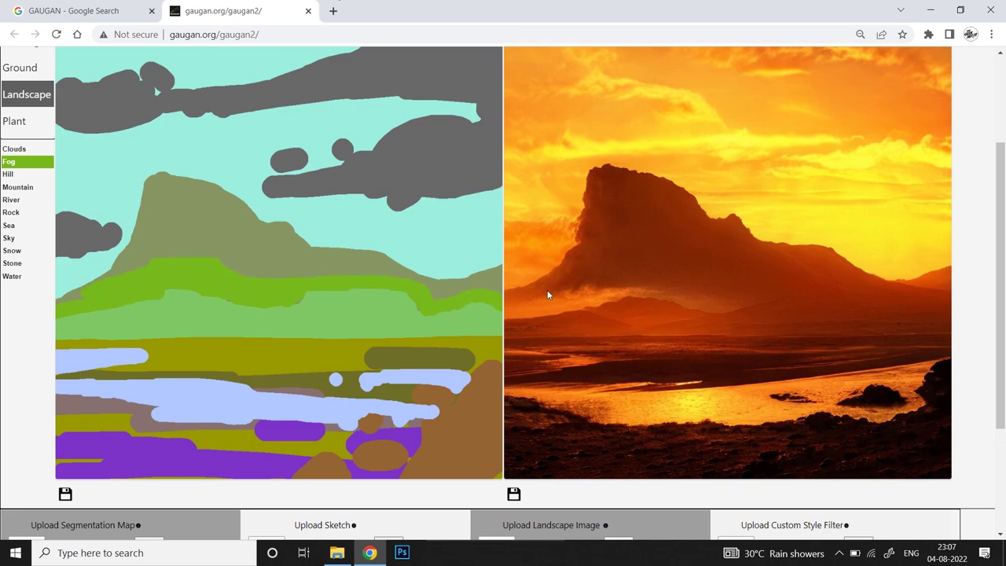
- Render the map with its thicker fog band in a pale, misty style and save the output image
scroll(994, 270, "up", 1)
scroll(1000, 295, "up", 1)
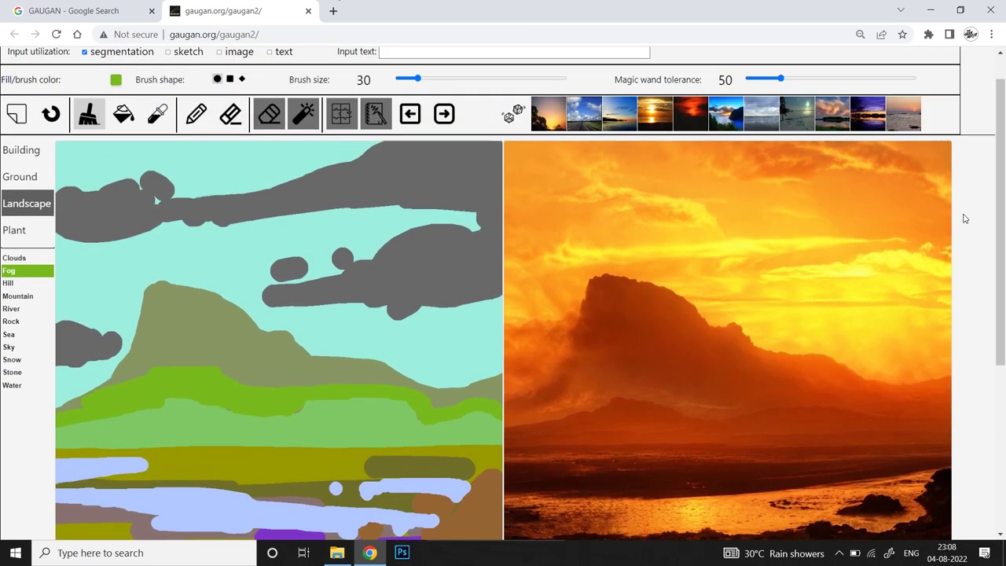
left_click_drag(1000, 296, 990, 361)
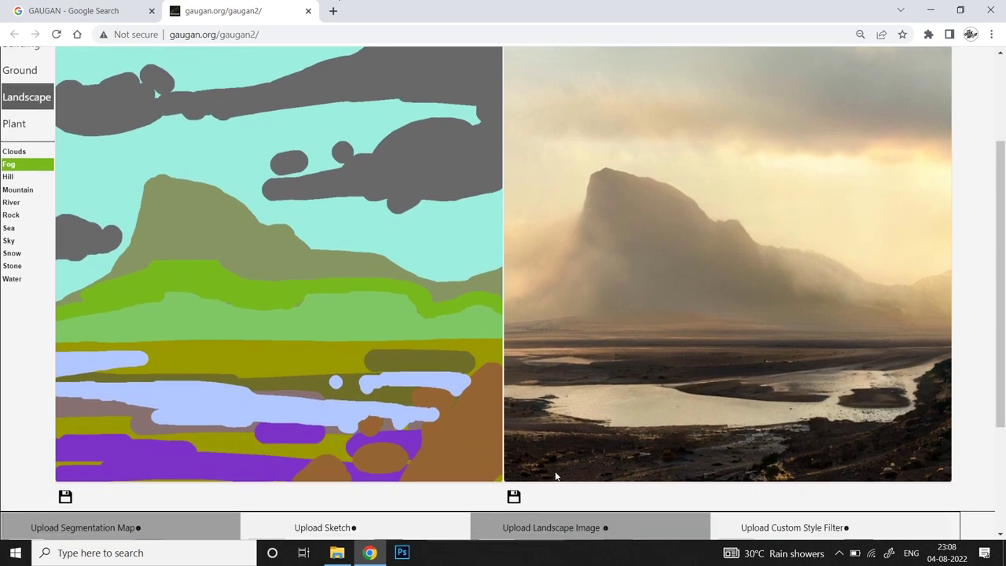
left_click(514, 497)
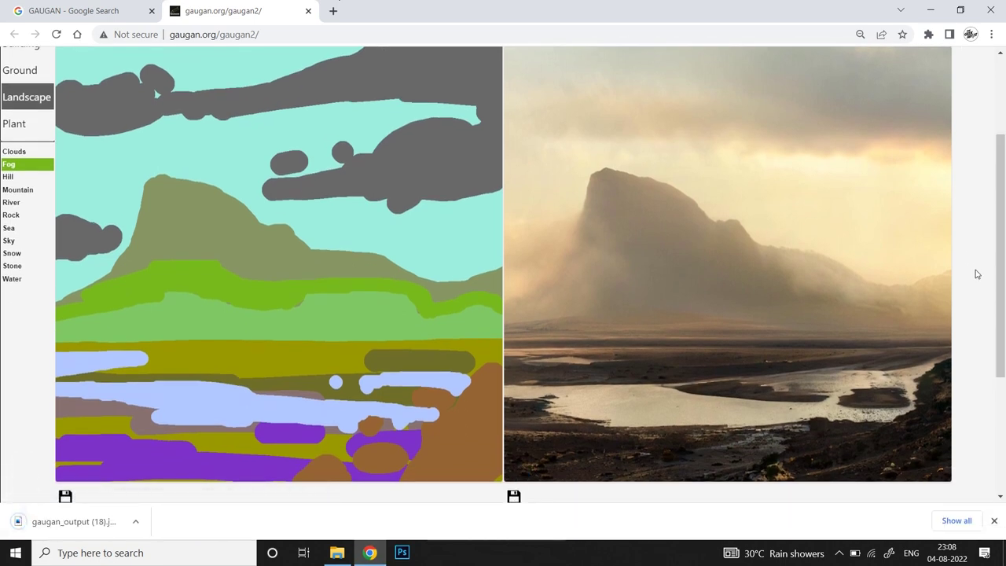
scroll(982, 271, "up", 2)
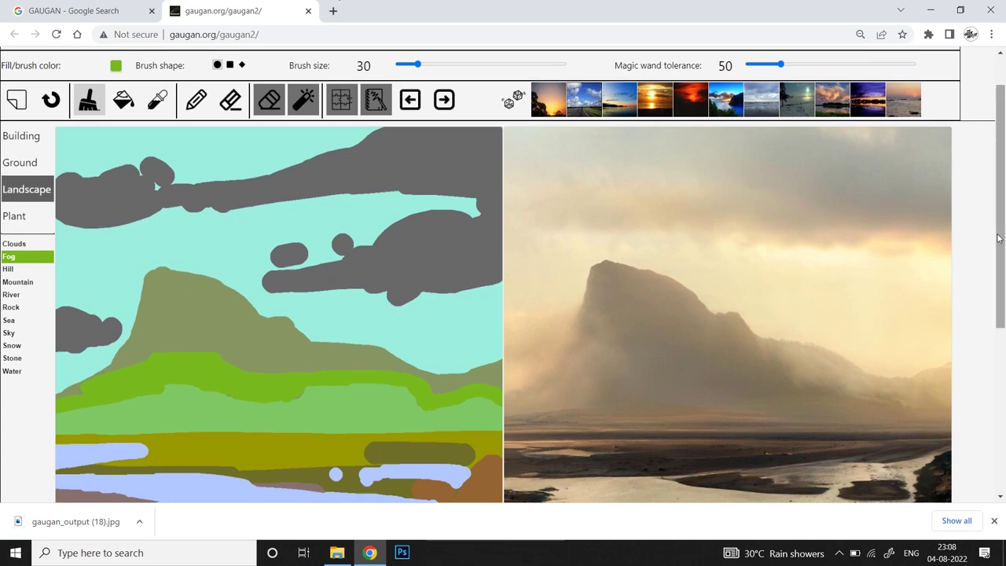
- Save the grey, misty rendering of the mountain landscape as an output image
scroll(999, 243, "down", 2)
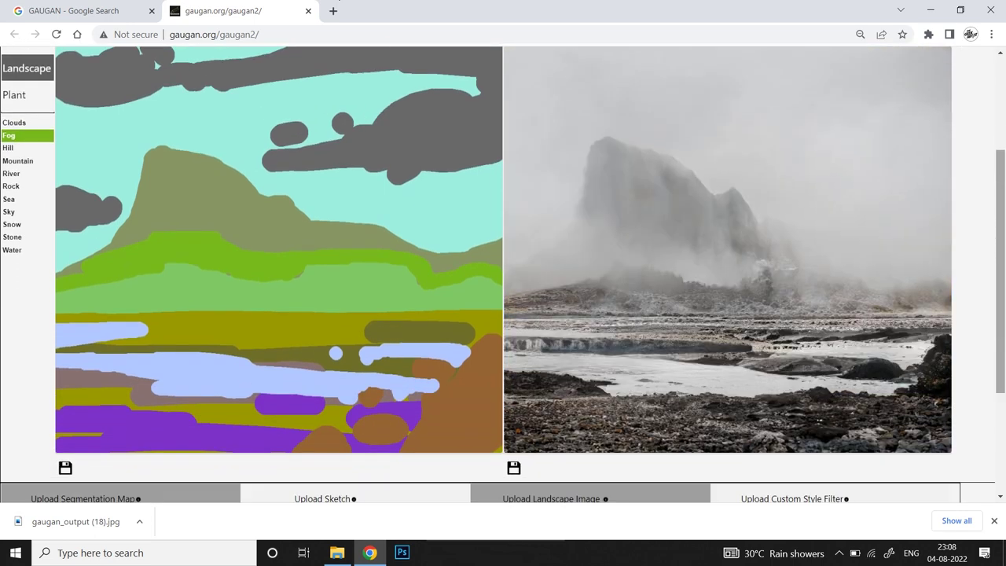
left_click(514, 462)
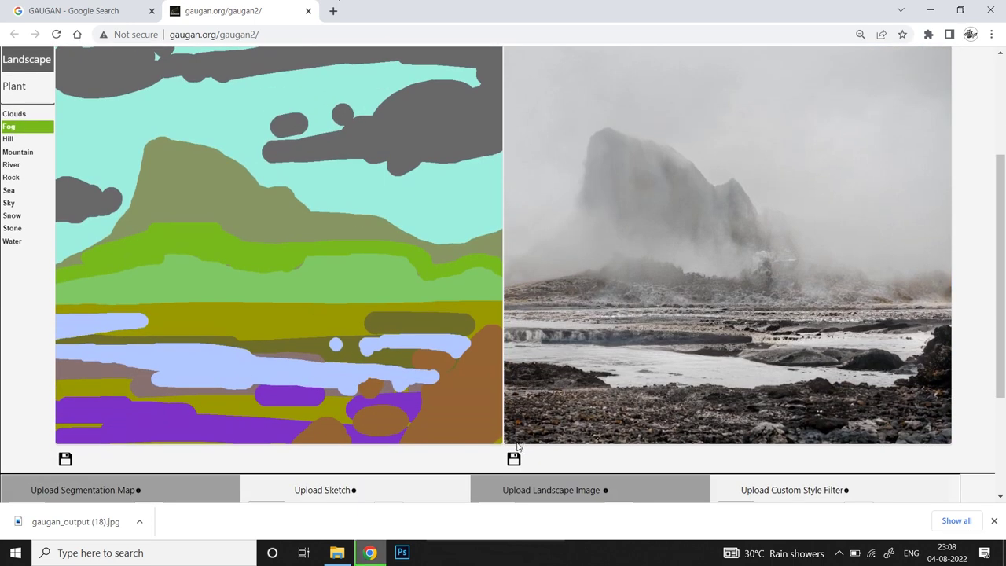
mouse_move(999, 306)
left_mouse_down()
mouse_move(999, 244)
mouse_move(999, 288)
left_mouse_up()
scroll(998, 292, "up", 1)
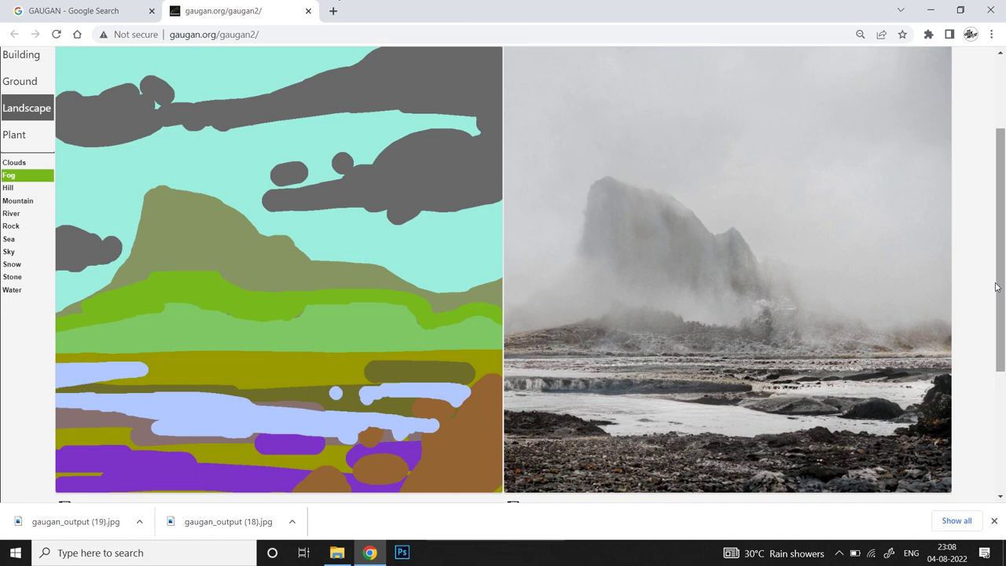
- Save another style variation of the output image and look over the golden, foggy rendering
mouse_move(1000, 260)
left_mouse_down()
mouse_move(1000, 301)
mouse_move(1000, 276)
left_mouse_up()
left_click(516, 428)
scroll(509, 73, "up", 1)
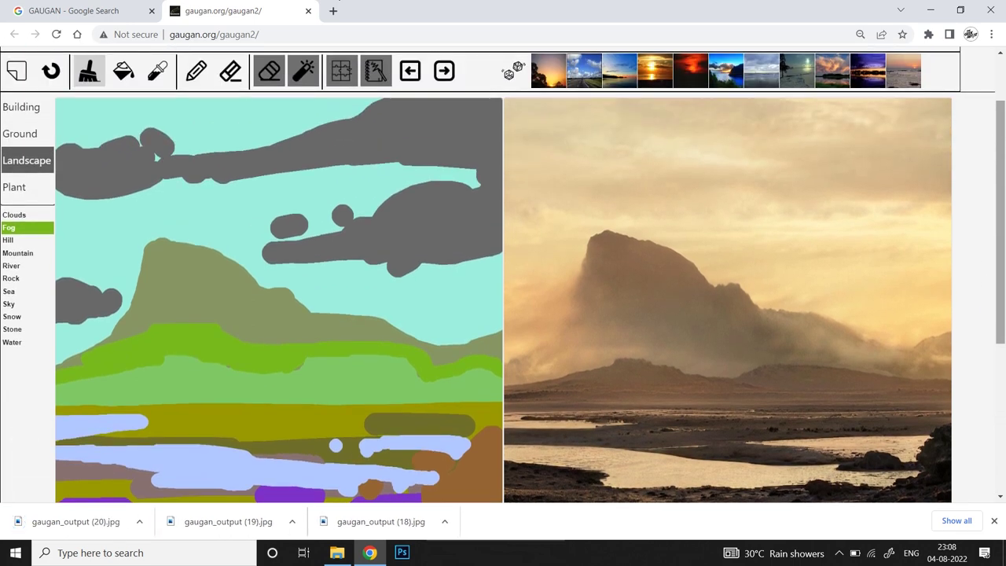
scroll(503, 275, "down", 1)
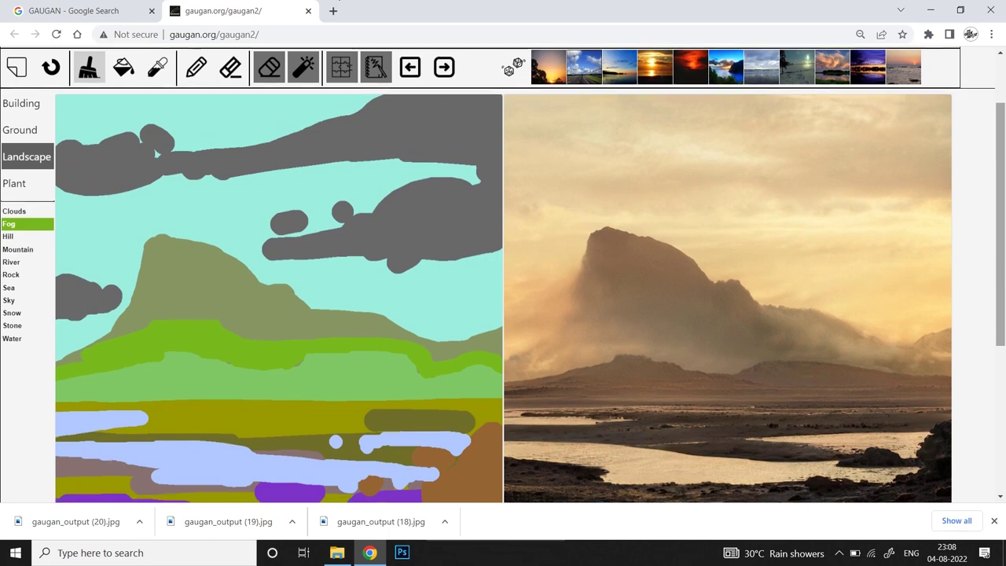
scroll(503, 275, "down", 1)
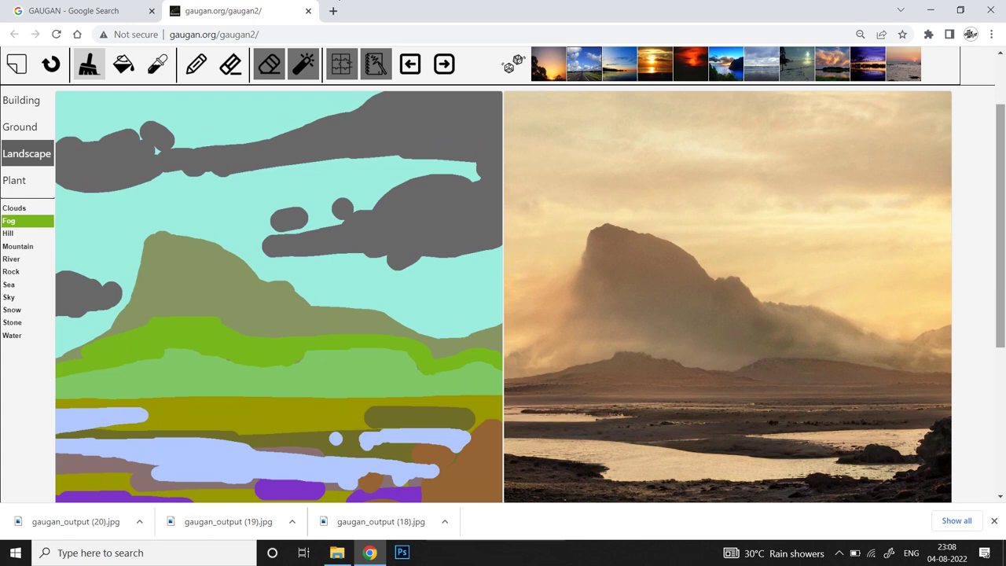
scroll(503, 275, "down", 1)
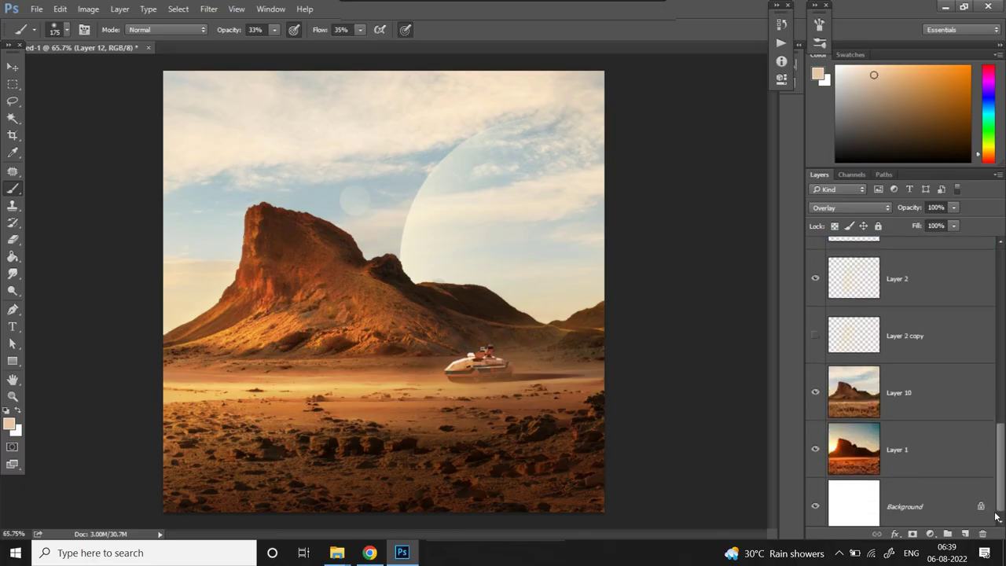
- In Photoshop, paste the golden foggy landscape above Layer 10 and hide Layer 3, Layer 2 copy 2, Layer 2 and Layer 2 copy
key("ctrl+v")
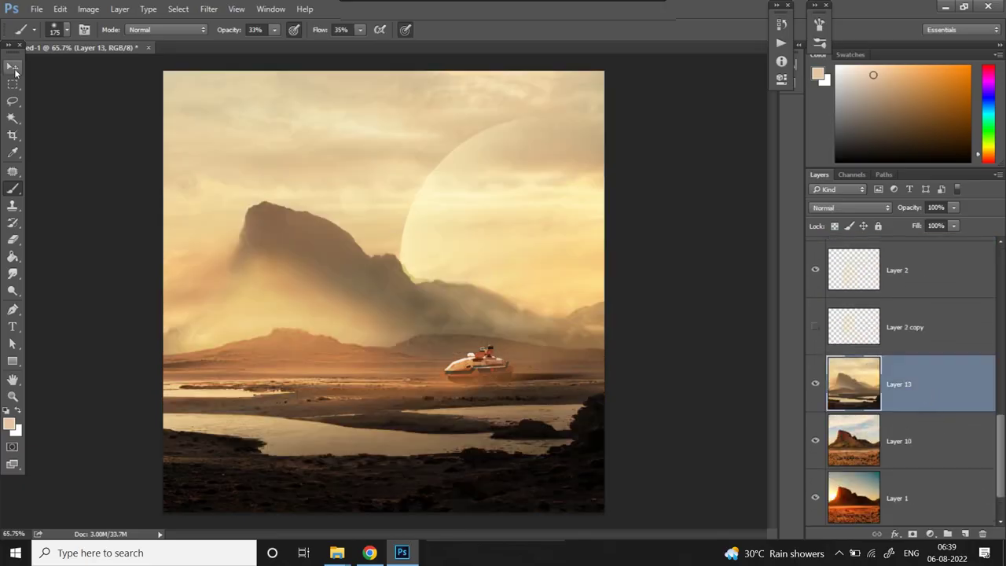
left_click(540, 246)
scroll(978, 297, "up", 1)
left_click_drag(818, 336, 817, 392)
left_click(820, 448)
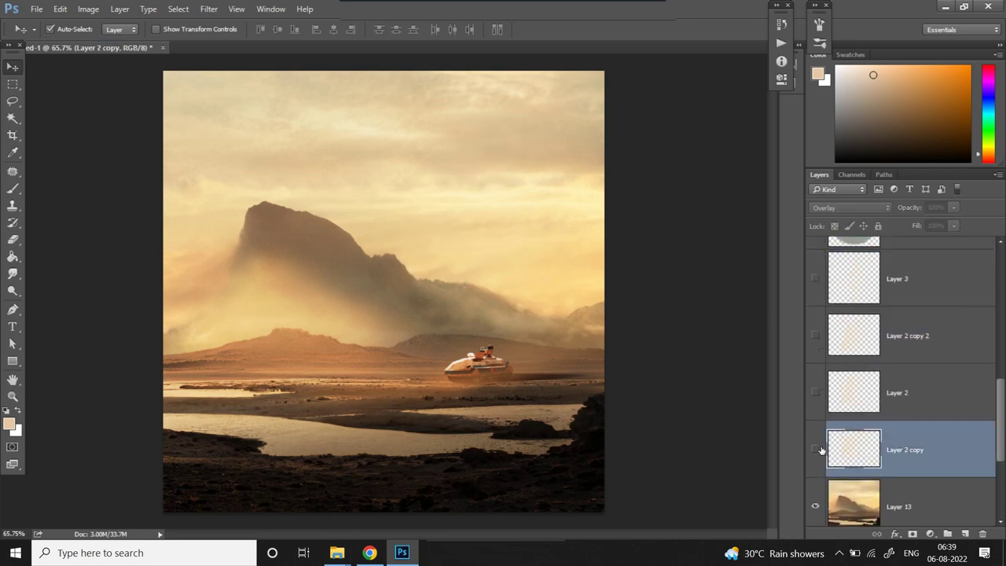
- Duplicate Layer 2 copy, lasso the small moon in the sky and delete it from the duplicate
left_click_drag(875, 440, 903, 418)
left_click(12, 101)
left_click_drag(250, 130, 271, 171)
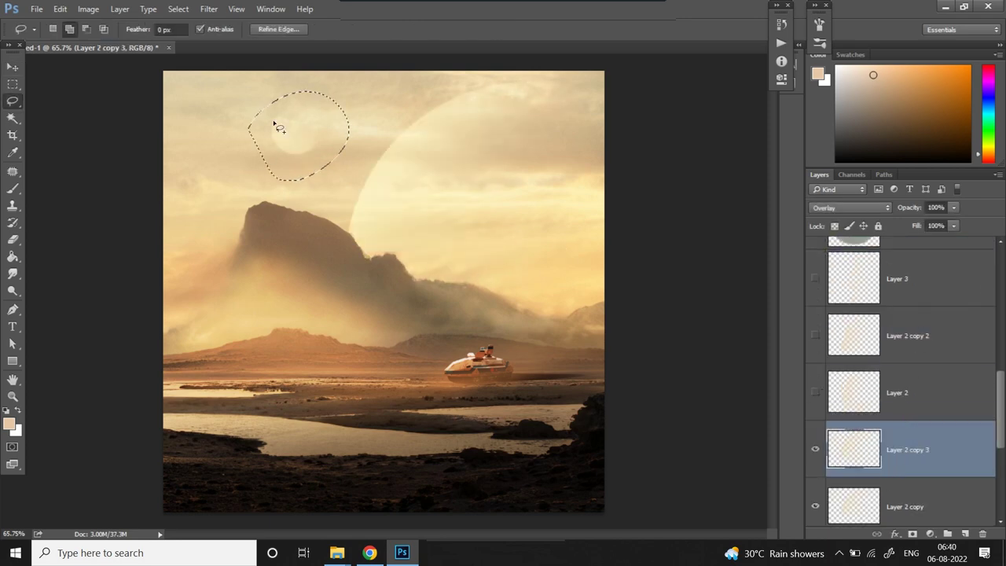
key("Delete")
key("ctrl+d")
- Toggle Layer 9 and Layer 9 copy on and off to compare their effect around the vehicle
mouse_move(1000, 401)
left_mouse_down()
mouse_move(999, 423)
mouse_move(999, 411)
left_mouse_up()
left_click_drag(913, 414, 914, 392)
left_click_drag(1000, 396, 999, 286)
left_click(815, 325)
left_click(815, 325)
left_click(900, 337)
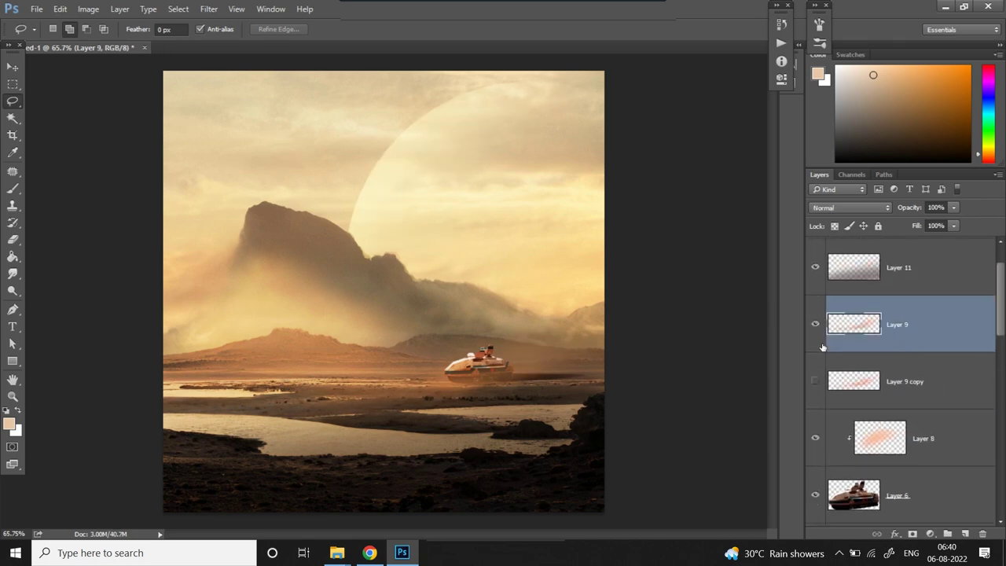
left_click(815, 381)
left_click(815, 381)
- Duplicate Layer 9 as a backup and partly desaturate the original with Hue/Saturation
left_click_drag(910, 371, 891, 341)
left_click(889, 337)
key("ctrl+u")
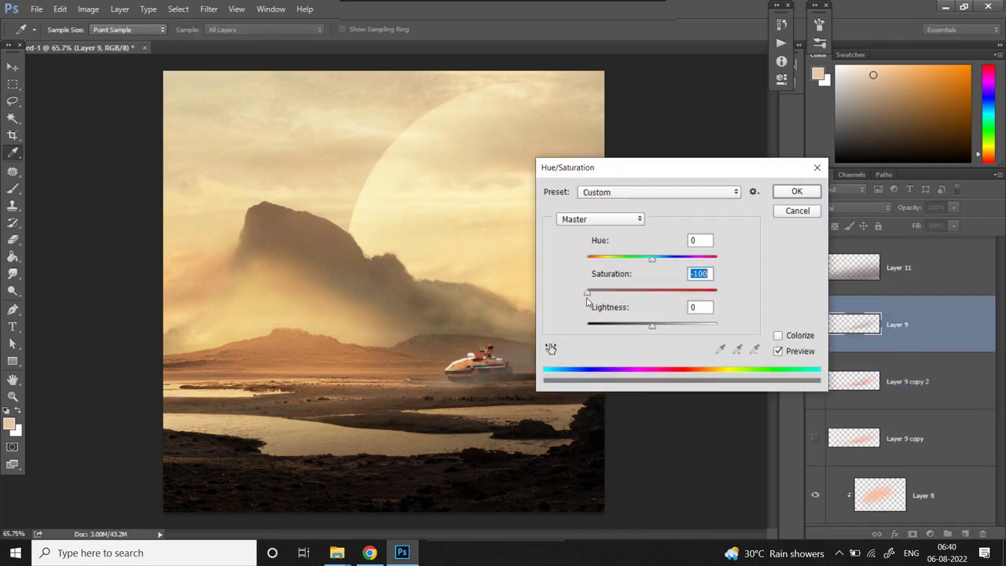
left_click_drag(586, 298, 625, 298)
left_click(782, 193)
- Hide Layer 12 and toggle Layer 11 repeatedly to compare its shading of the foreground
scroll(817, 271, "up", 2)
left_click_drag(815, 265, 818, 322)
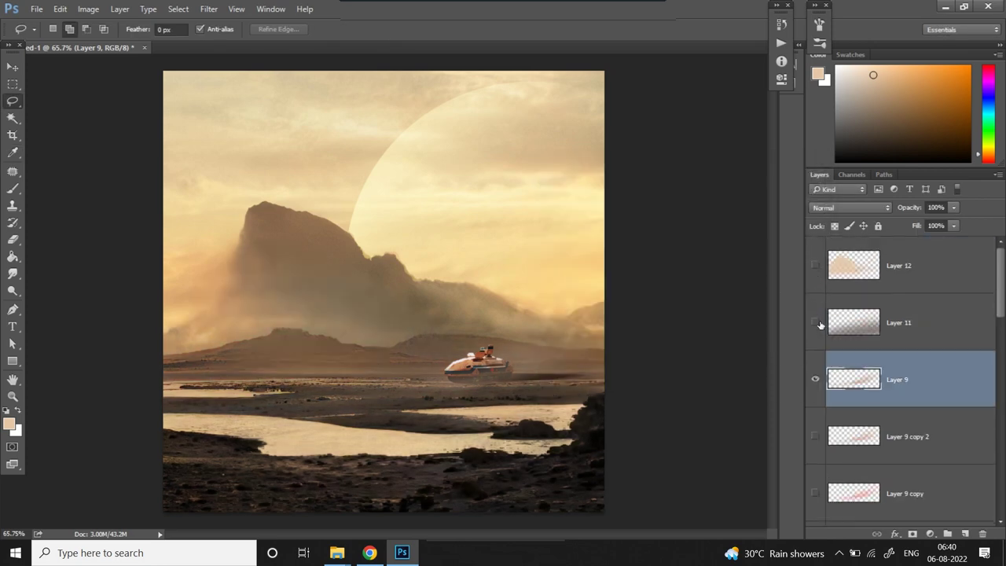
left_click(817, 324)
left_click(817, 324)
left_click(817, 324)
left_click(817, 324)
left_click(817, 324)
- Duplicate Layer 11 as a hidden backup and erase part of the original over the foreground water
left_click(903, 345)
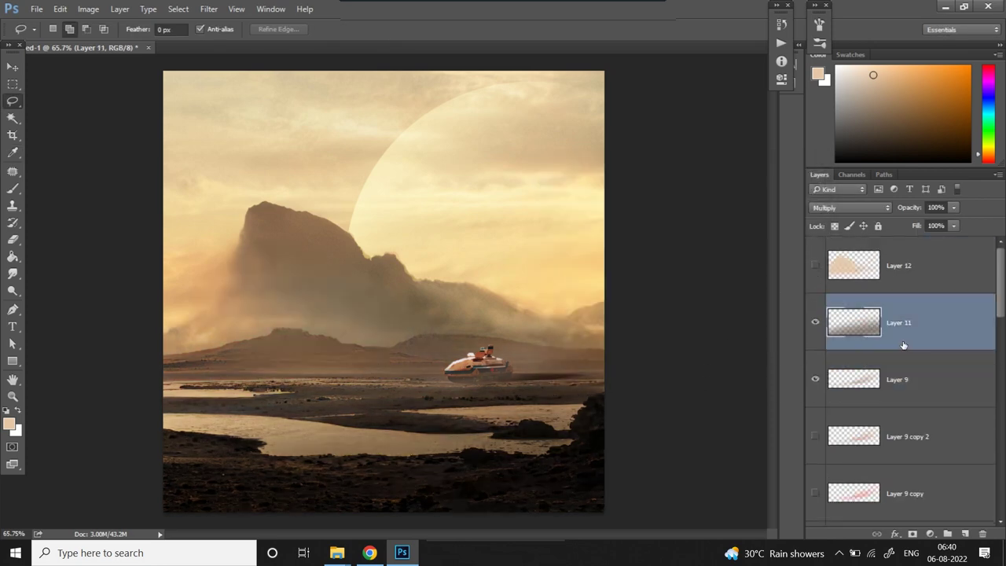
left_click_drag(903, 345, 896, 369)
left_click(814, 379)
left_click(898, 325)
left_click(12, 239)
key("bracketleft")
mouse_move(259, 409)
left_mouse_down()
mouse_move(593, 375)
mouse_move(314, 424)
left_mouse_up()
- Show Layer 12, duplicate it as a hidden backup, and erase the original's glow over the mountain
left_click(815, 271)
left_click_drag(903, 271, 901, 296)
left_click(815, 323)
left_click(899, 268)
left_click(67, 30)
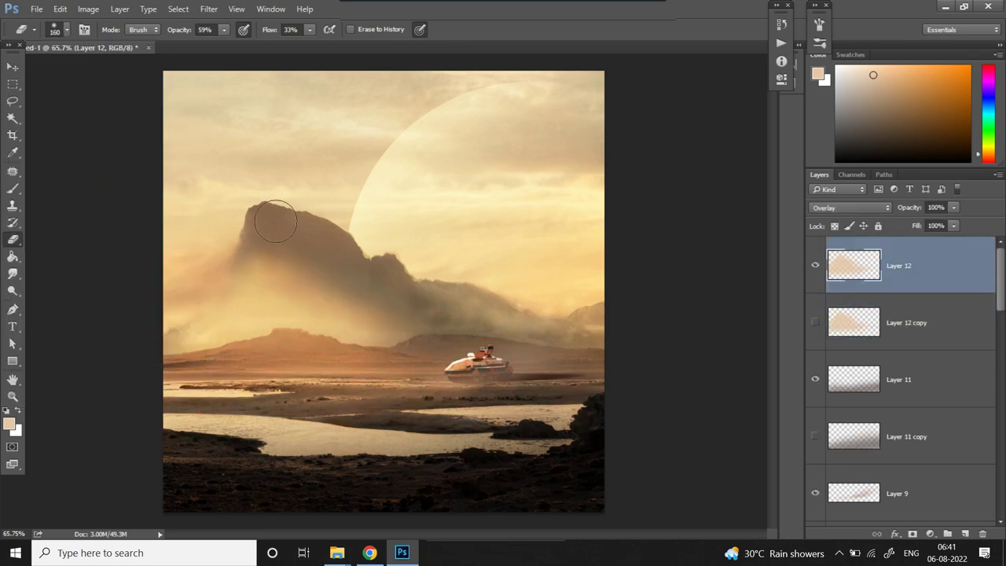
mouse_move(278, 218)
left_mouse_down()
mouse_move(123, 316)
mouse_move(282, 295)
left_mouse_up()
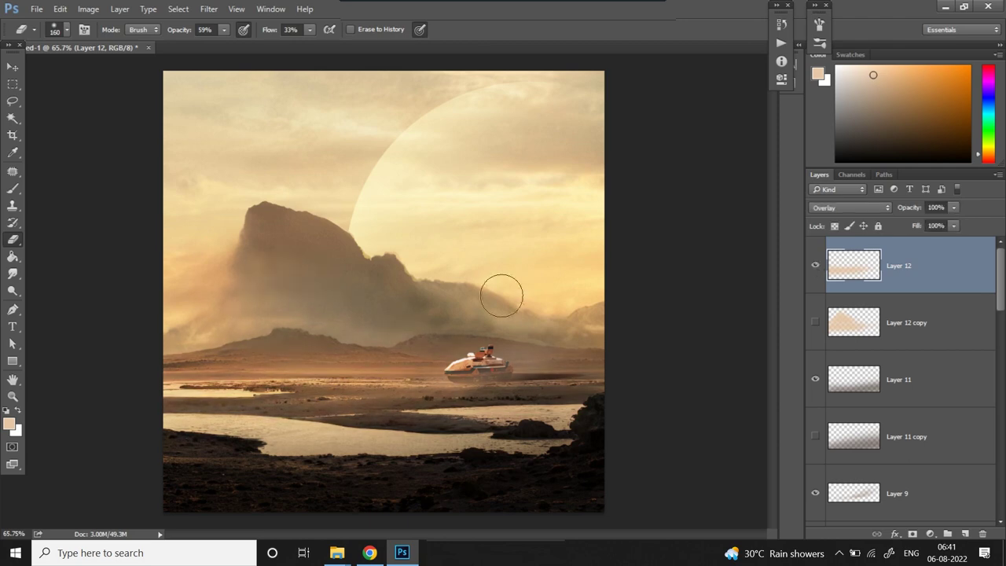
- Compare the scene with Layer 12 hidden and shown at different zoom levels
left_click(815, 269)
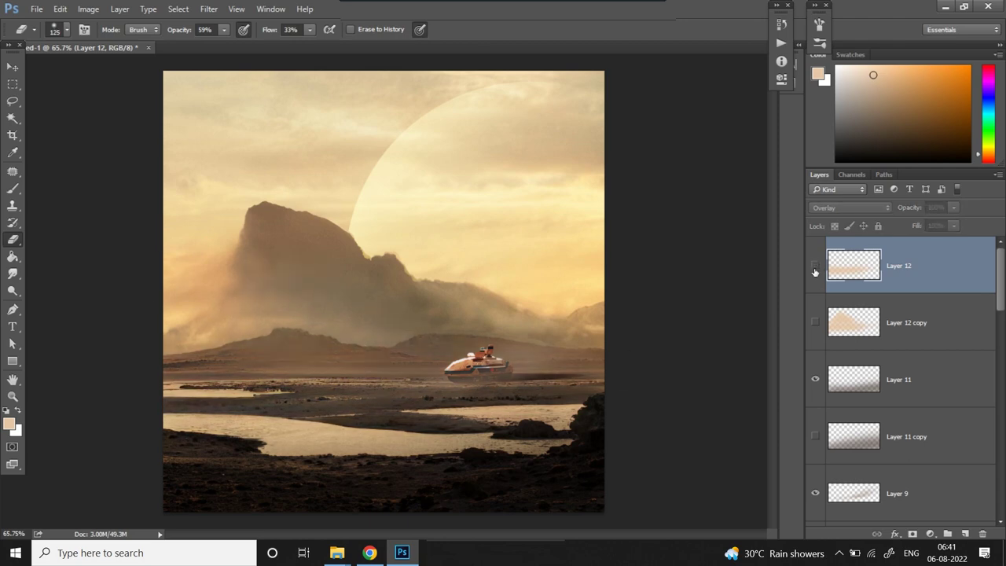
left_click(814, 269)
key("z")
left_click_drag(721, 377, 491, 269)
key("e")
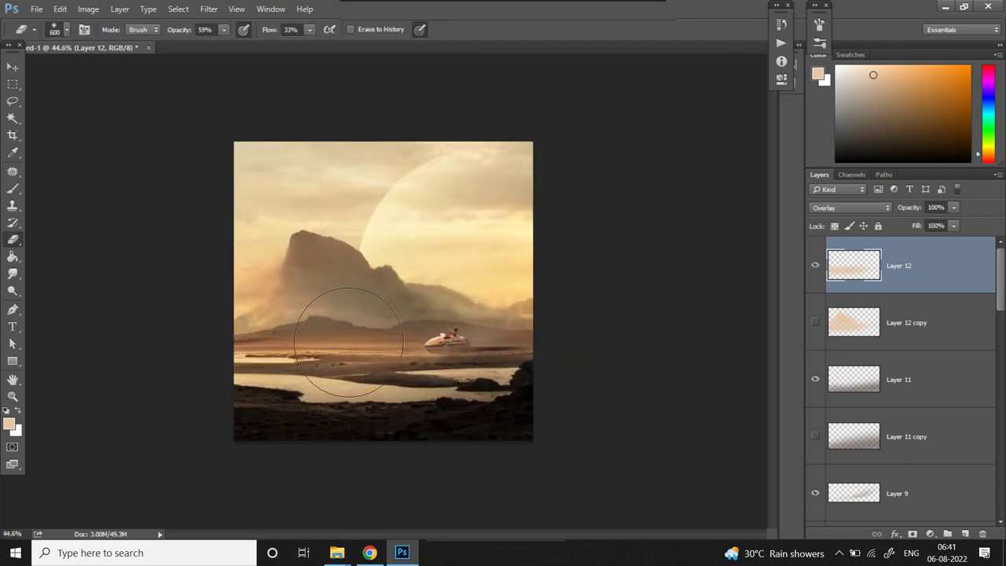
key("z")
left_click_drag(615, 313, 707, 314)
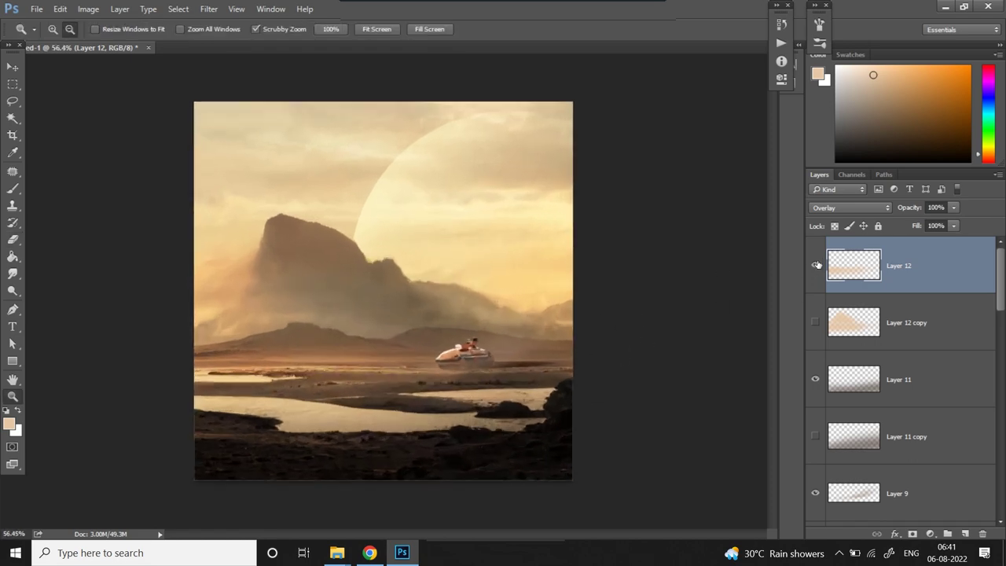
left_click(816, 266)
left_click(815, 266)
mouse_move(667, 352)
left_mouse_down()
mouse_move(662, 414)
mouse_move(684, 393)
left_mouse_up()
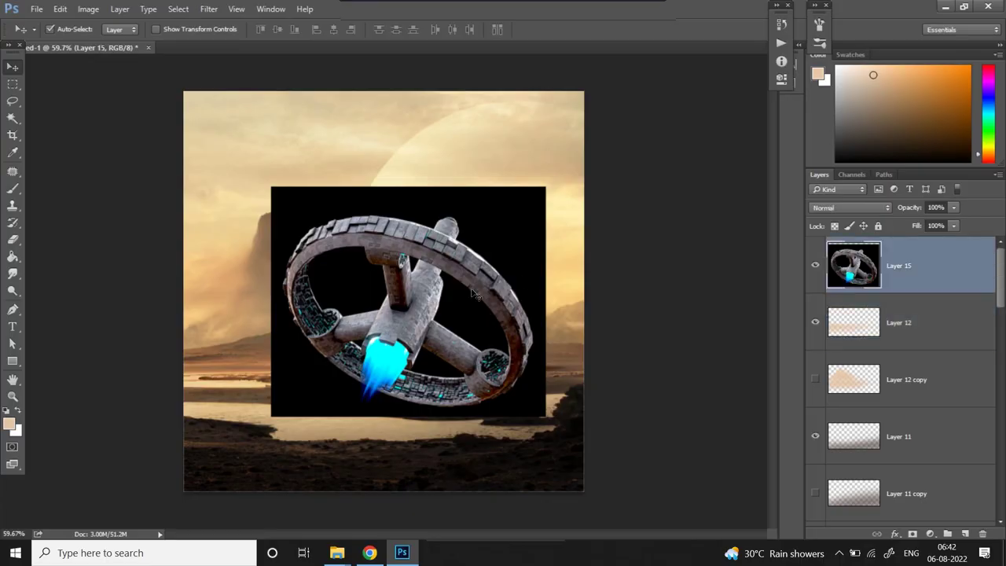
- Set the space station layer's blend mode to Screen and flip the station horizontally
left_click(848, 207)
left_click(825, 266)
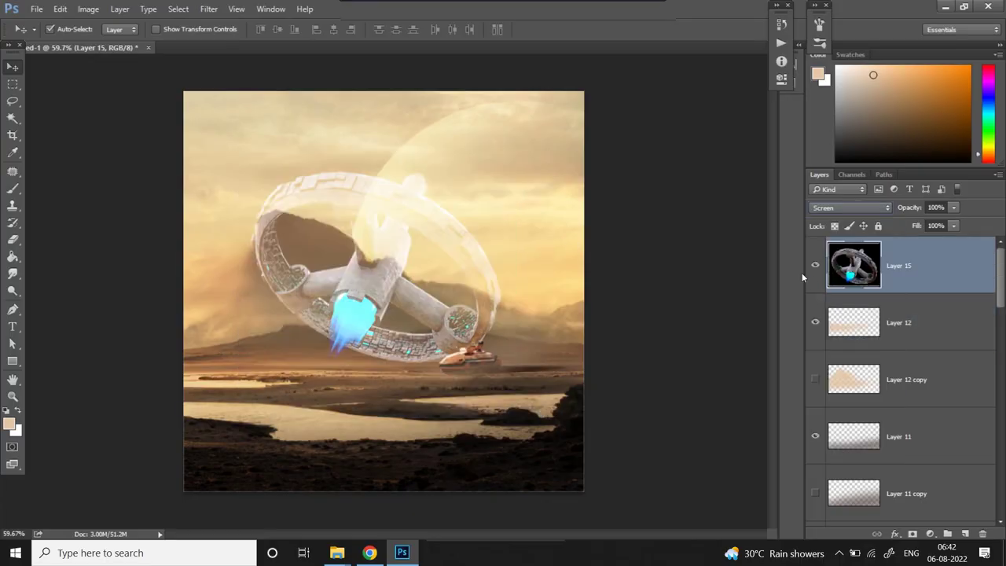
key("ctrl+0")
key("ctrl+t")
right_click(481, 257)
left_click(517, 422)
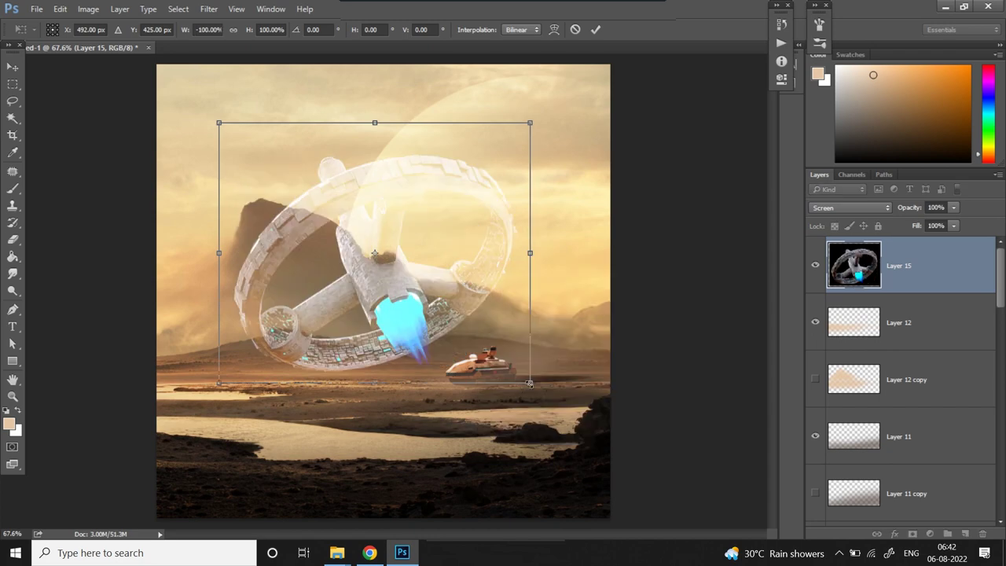
- Shrink the space station and place it in the sky above the mountain peak
left_click_drag(529, 400, 367, 216)
left_click_drag(303, 165, 295, 117)
key("Return")
- Increase the space station's contrast with Levels, setting the black input to 70 and the midtone to 0.78
key("ctrl+l")
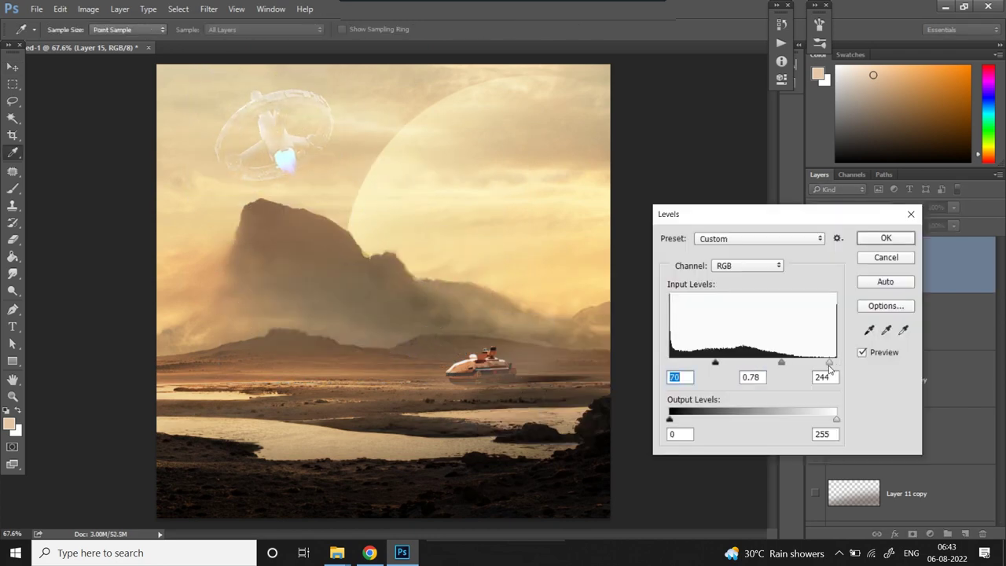
left_click_drag(828, 369, 826, 369)
left_click(891, 238)
- Adjust the space station layer's Color Balance to suit the warm sky
key("ctrl+b")
left_click_drag(752, 396, 713, 396)
left_click_drag(753, 364, 765, 363)
left_click(891, 332)
- Softly erase the blue engine flame and lower part of the space station so it fades into the haze
left_click(13, 240)
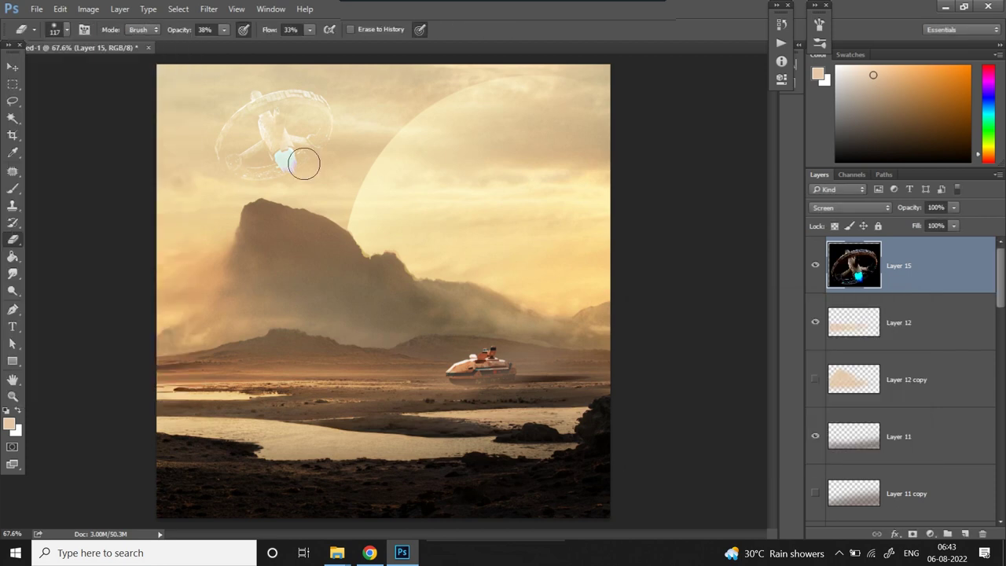
mouse_move(304, 163)
left_mouse_down()
mouse_move(287, 180)
mouse_move(258, 174)
mouse_move(315, 134)
mouse_move(260, 141)
mouse_move(335, 119)
left_mouse_up()
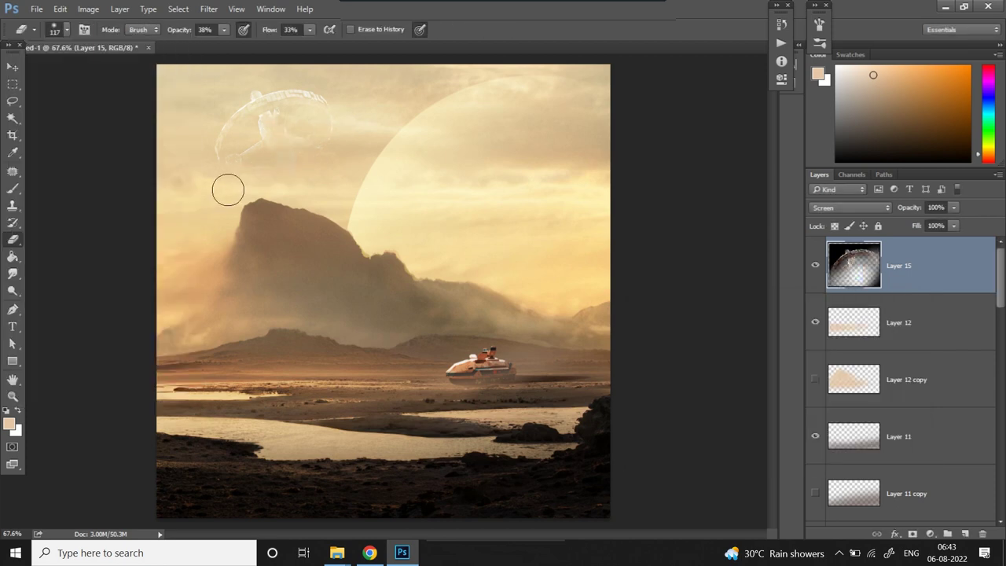
left_click_drag(228, 189, 235, 161)
- Scale the space station to about 69% and move it into the upper-left corner of the sky
left_click(12, 69)
scroll(439, 165, "up", 1)
key("ctrl+t")
mouse_move(331, 147)
left_mouse_down()
mouse_move(552, 208)
mouse_move(541, 157)
left_mouse_up()
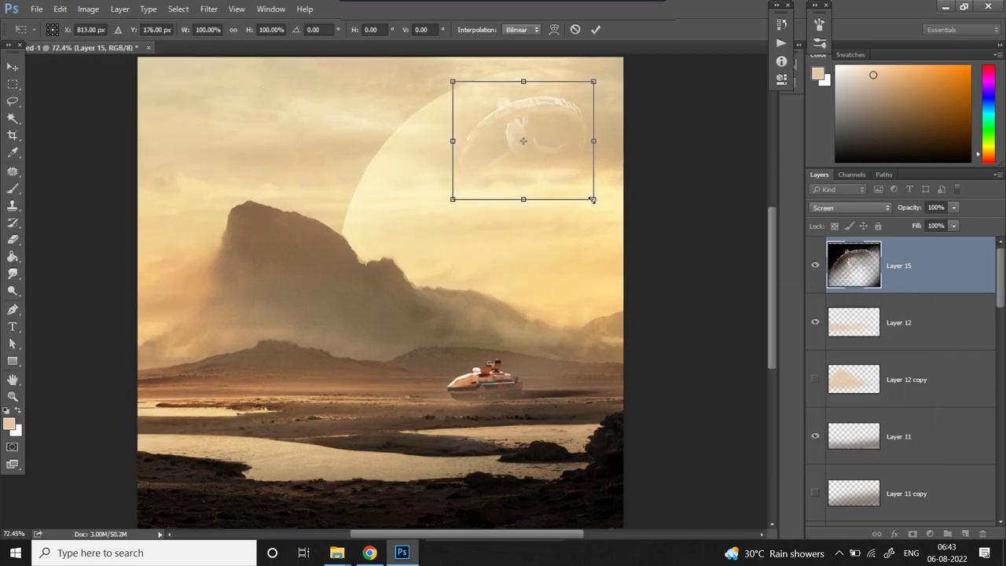
left_click_drag(595, 199, 549, 163)
left_click_drag(509, 142, 243, 126)
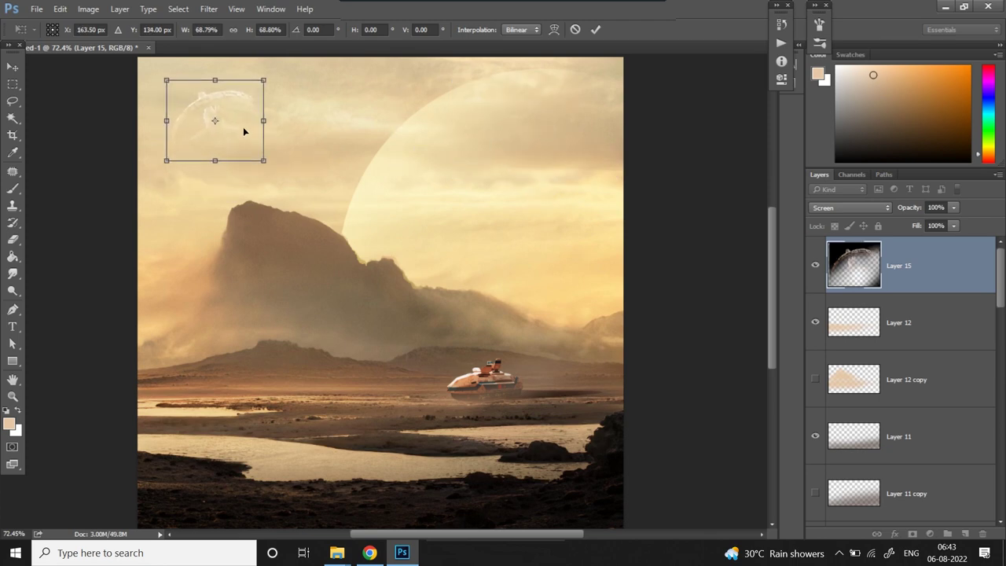
key("Return")
mouse_move(637, 205)
left_mouse_down()
mouse_move(609, 212)
mouse_move(631, 196)
left_mouse_up()
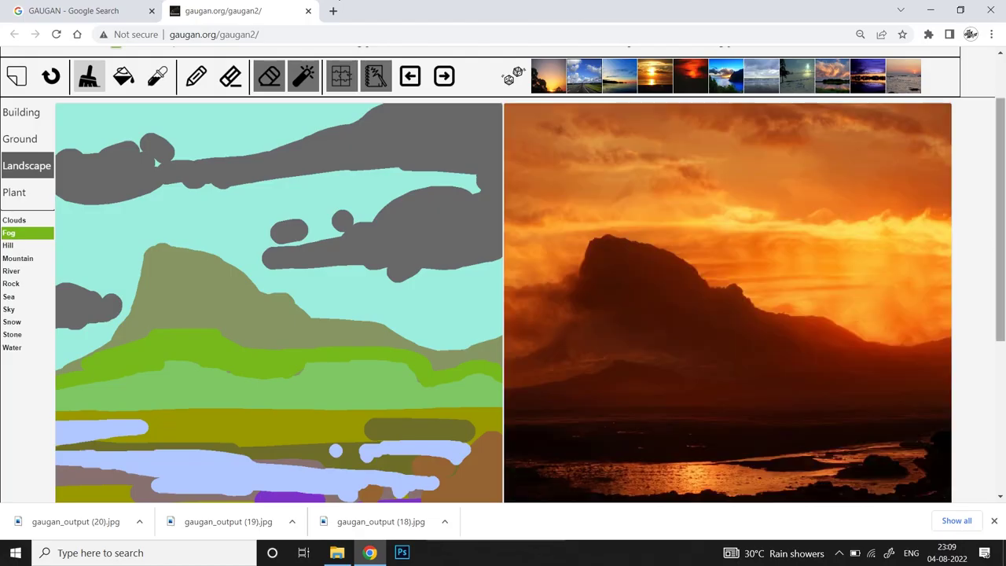
- Back in GauGAN2, save the fiery orange sunset output and a pale blue, foggy variation
scroll(996, 287, "down", 1)
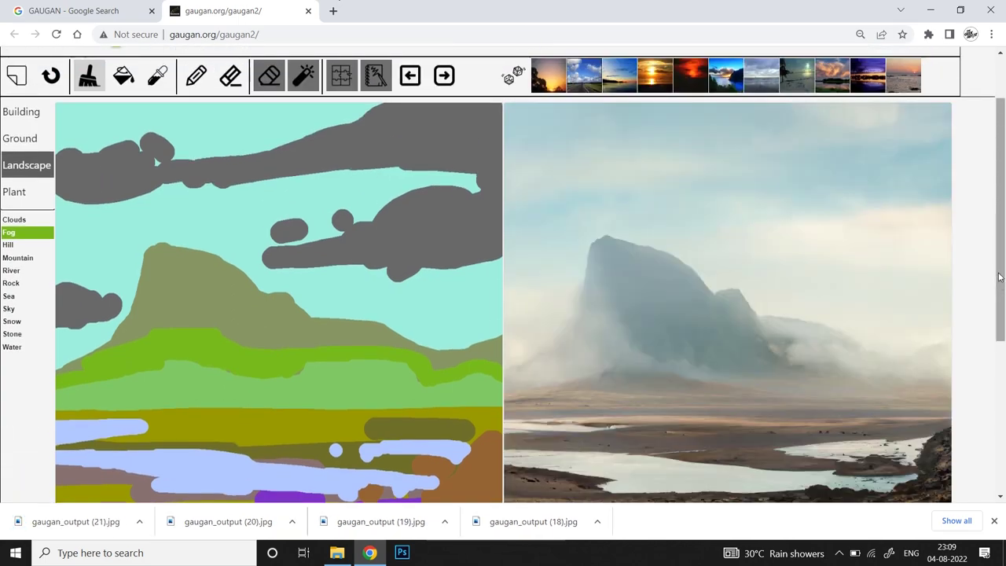
scroll(979, 269, "down", 1)
scroll(979, 270, "up", 1)
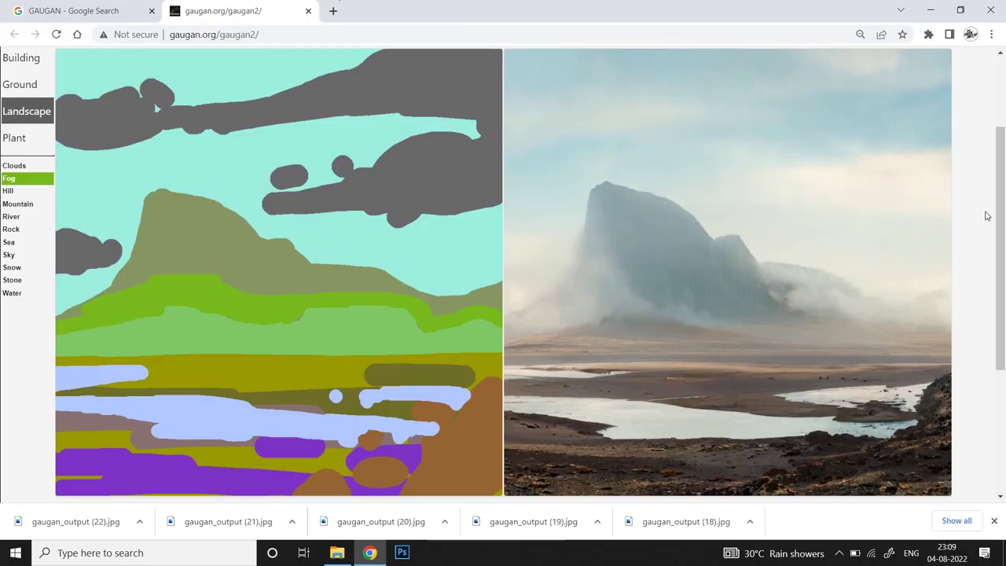
- Paint a second Mountain at the right edge of the segmentation map and add Fog along its base
left_click_drag(1000, 243, 1000, 211)
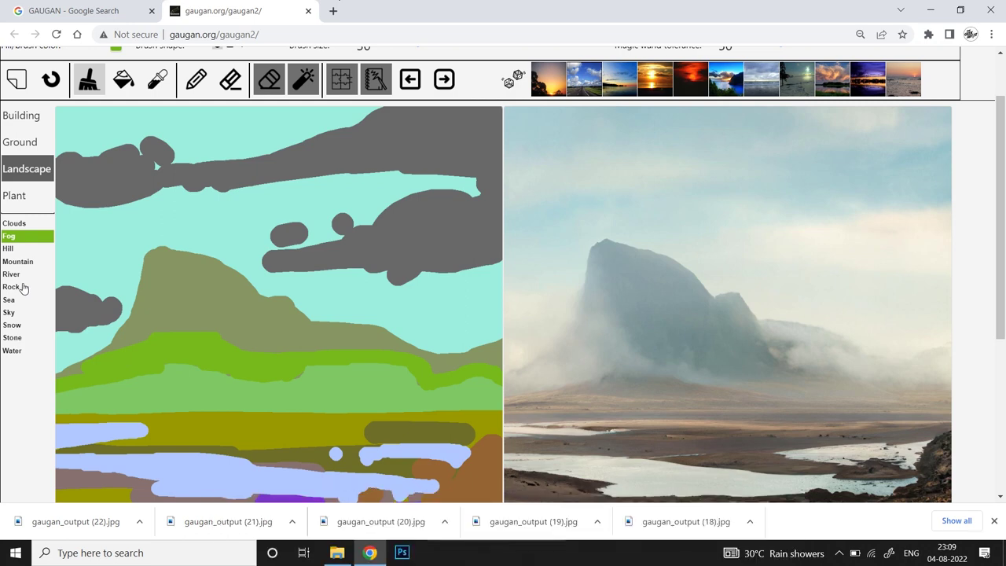
left_click(17, 261)
left_click_drag(474, 299, 443, 331)
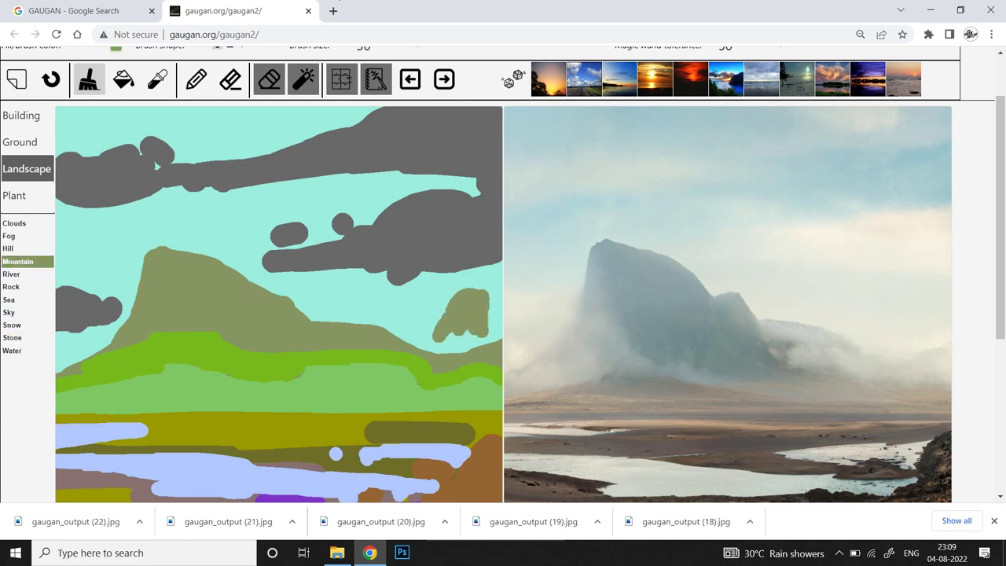
left_click(29, 238)
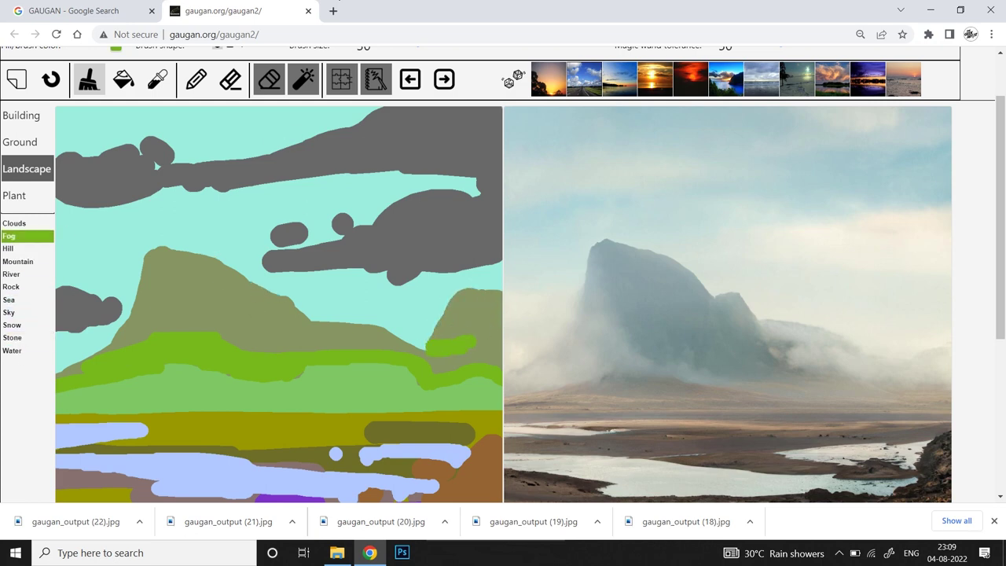
- Paint several Stone patches over the water and foreground of the segmentation map
scroll(31, 220, "down", 1)
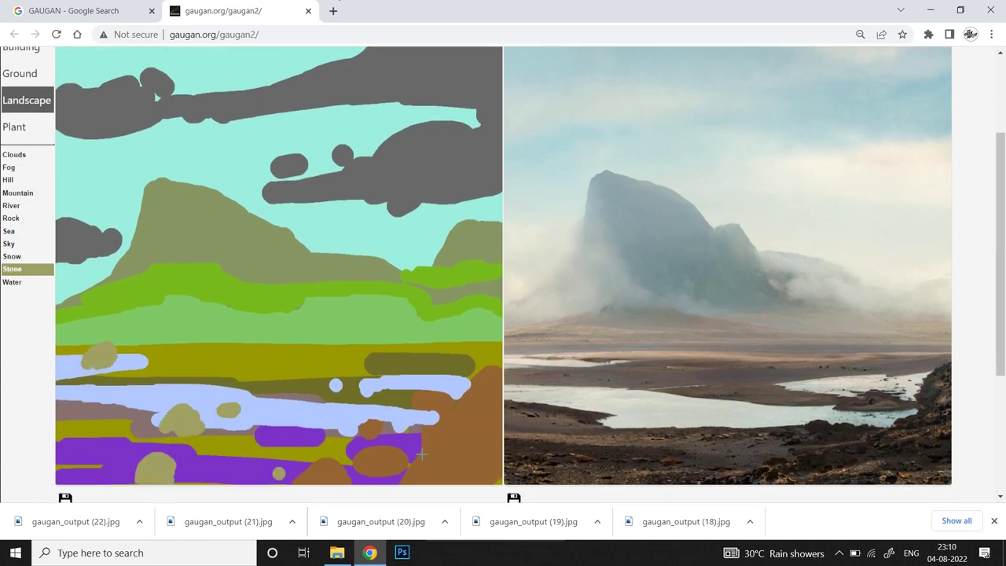
left_click_drag(422, 454, 397, 473)
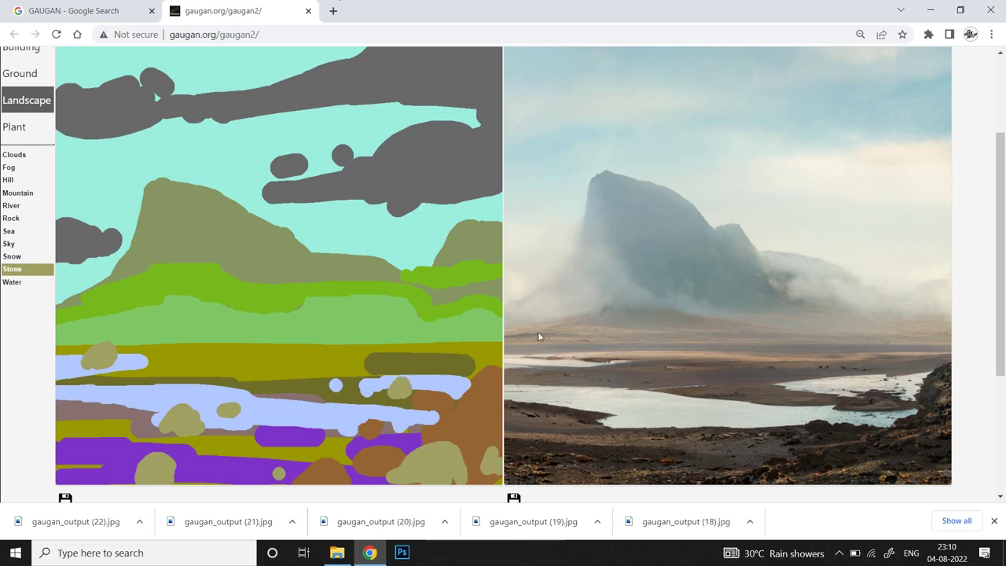
- Regenerate the landscape from the segmentation map with the painted stones and save the pale blue output image
scroll(444, 91, "up", 1)
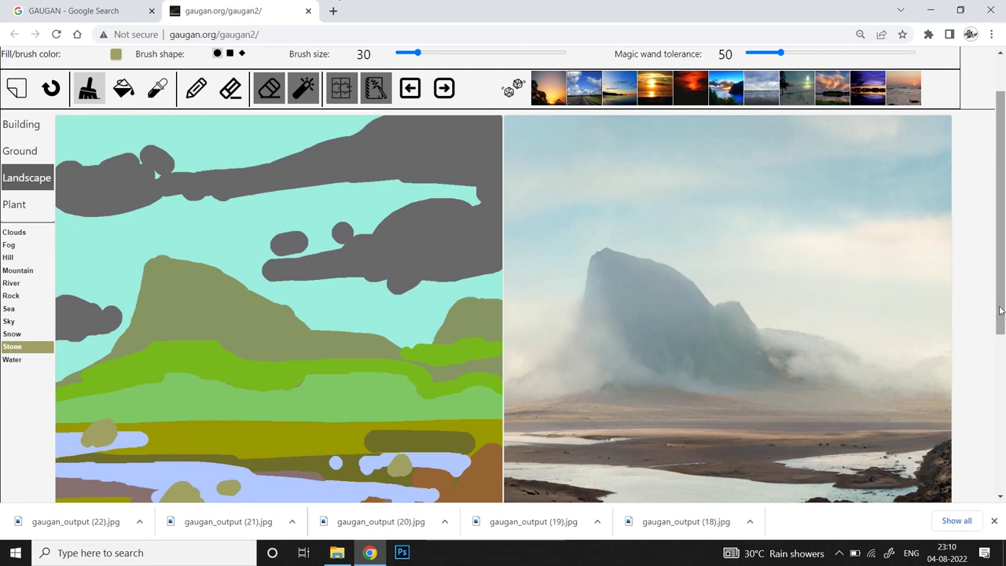
scroll(1000, 312, "down", 1)
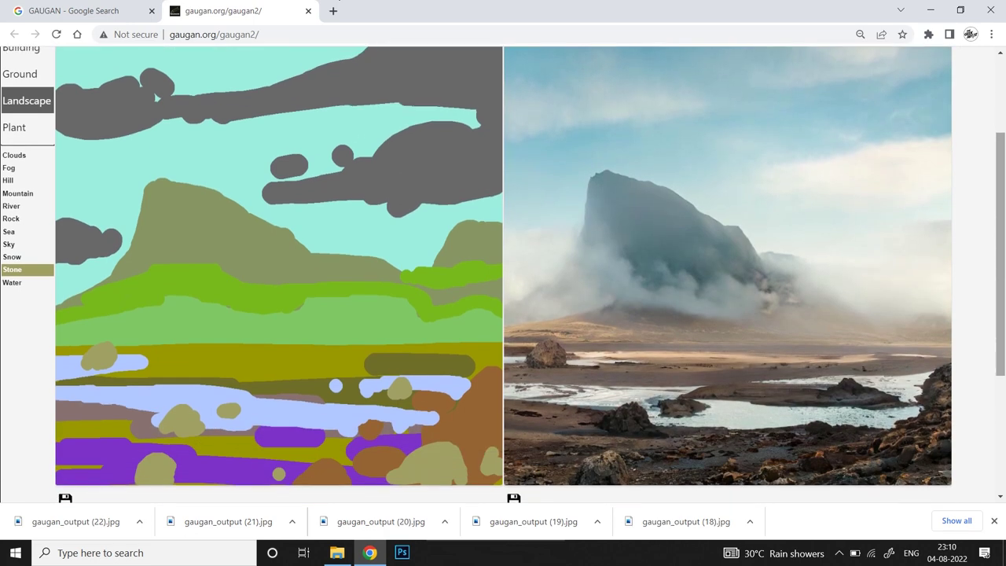
scroll(650, 417, "down", 1)
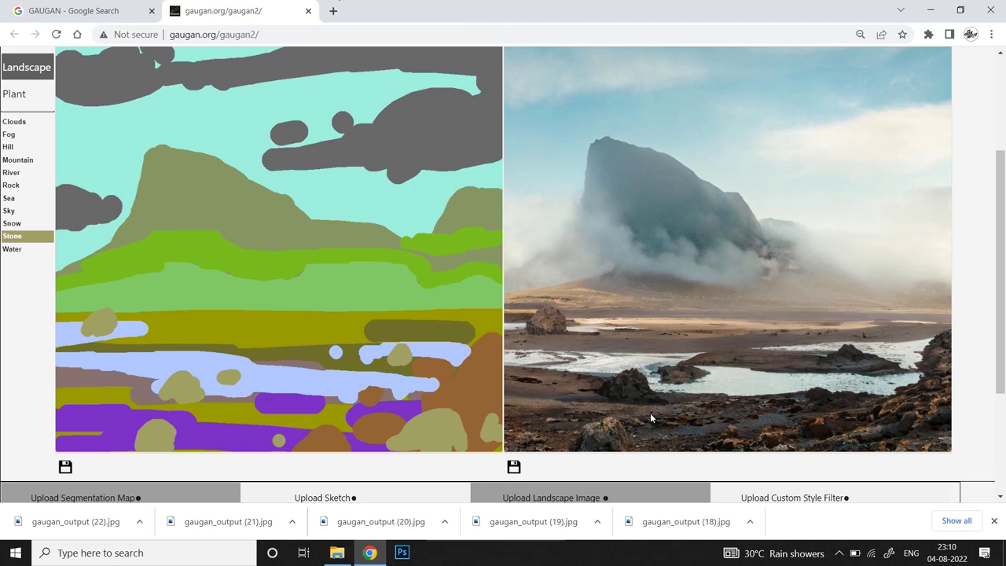
left_click(512, 467)
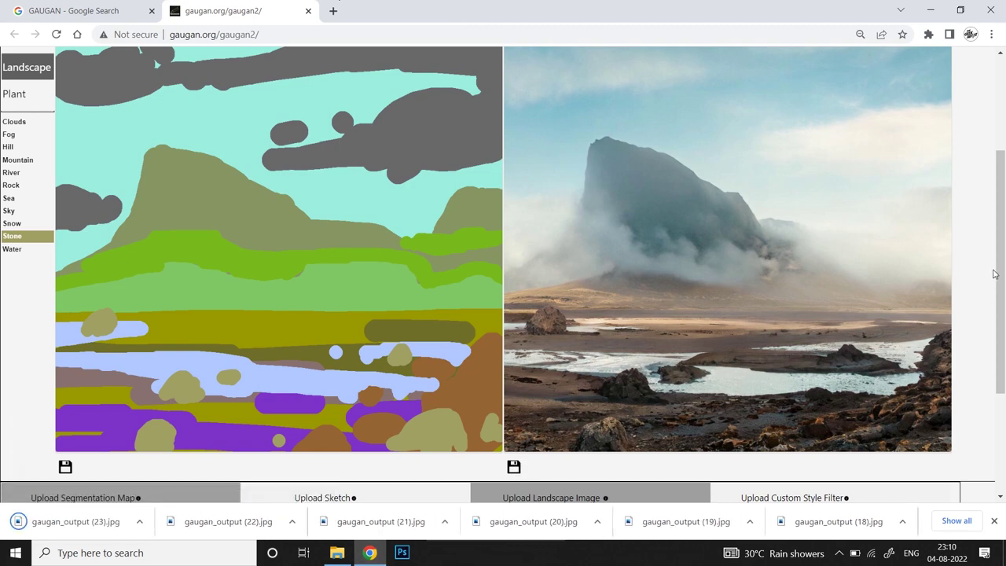
- Apply the fiery orange sunset style preset to the stone landscape and save the output
scroll(993, 273, "up", 1)
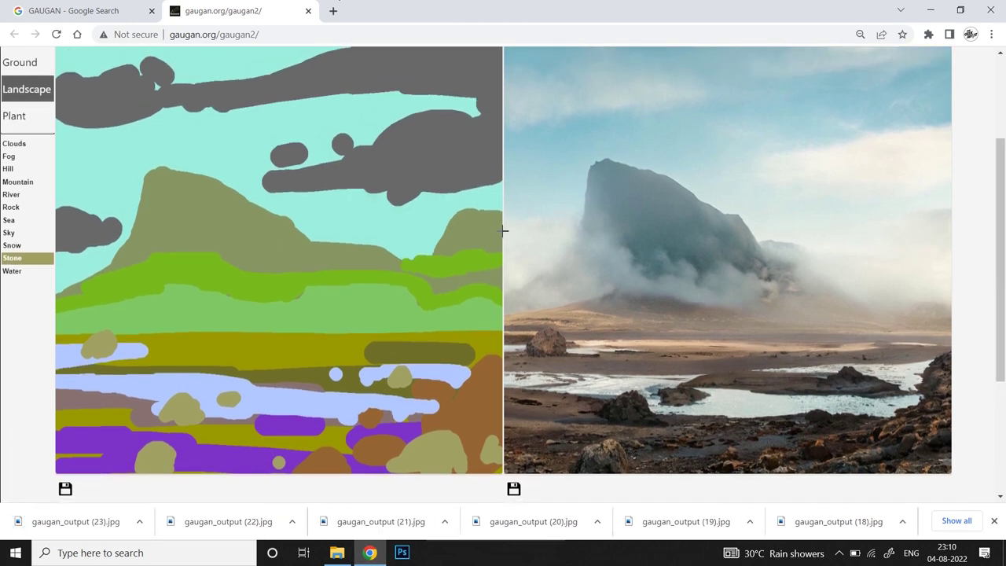
scroll(977, 221, "up", 3)
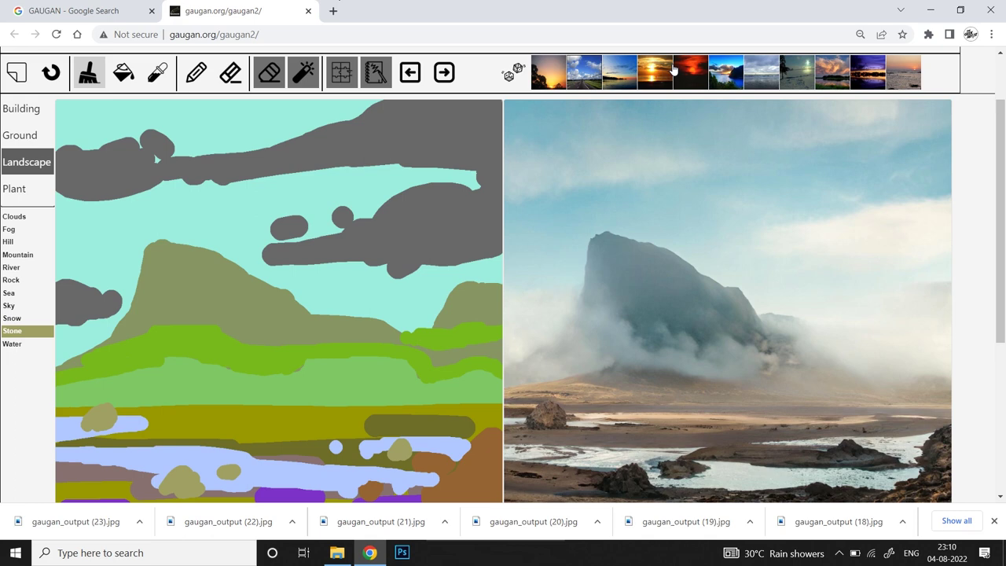
left_click(671, 69)
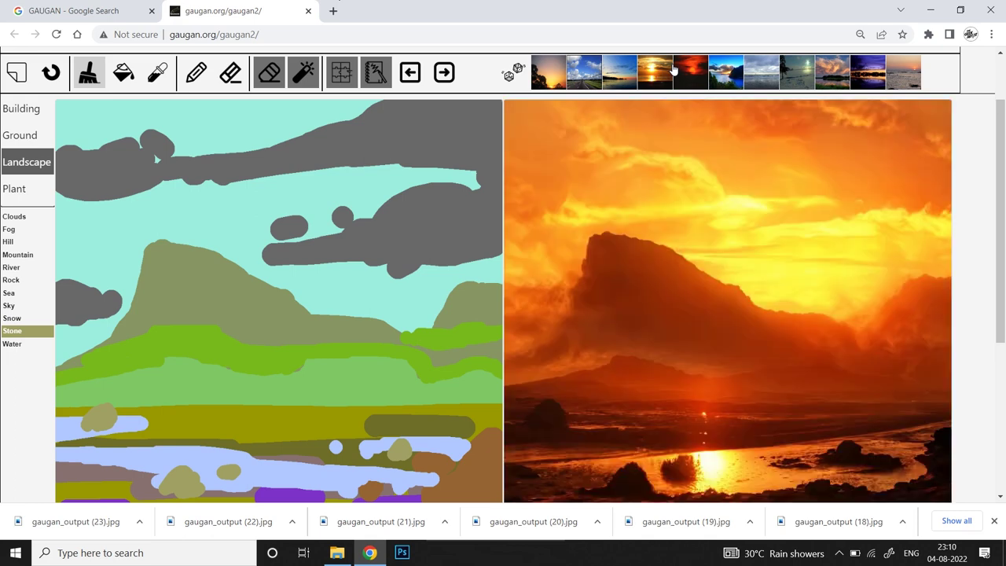
left_click_drag(999, 257, 999, 301)
left_click(516, 480)
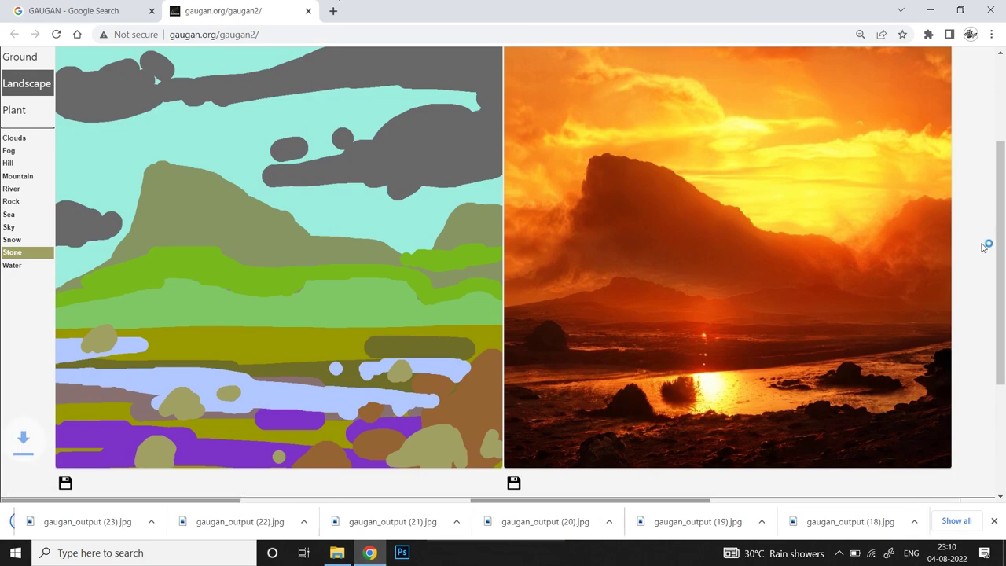
- Try a dark red sunset, then save a hazy beige and a golden-yellow style variation of the stone landscape
left_click_drag(999, 247, 999, 229)
scroll(694, 97, "up", 1)
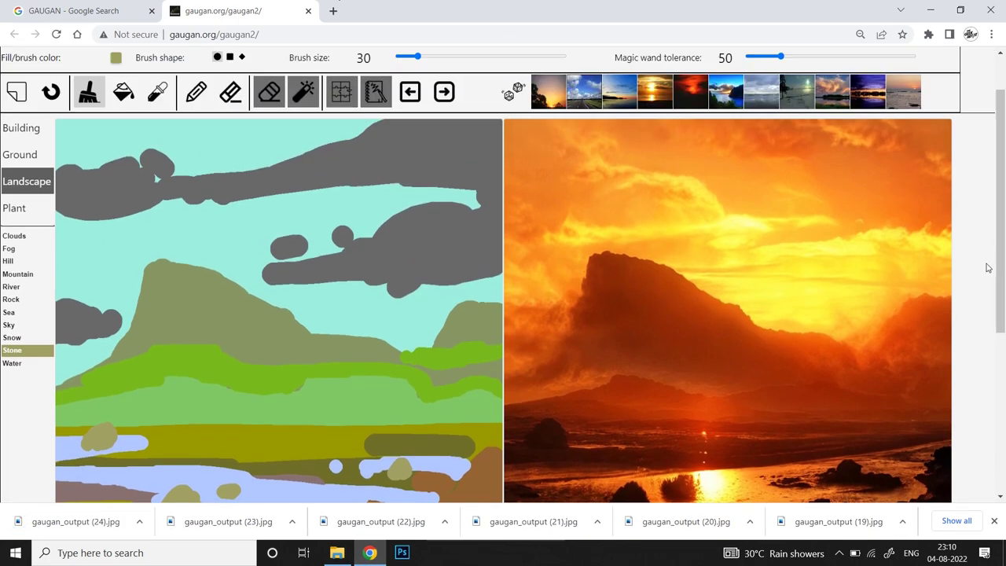
scroll(988, 292, "down", 1)
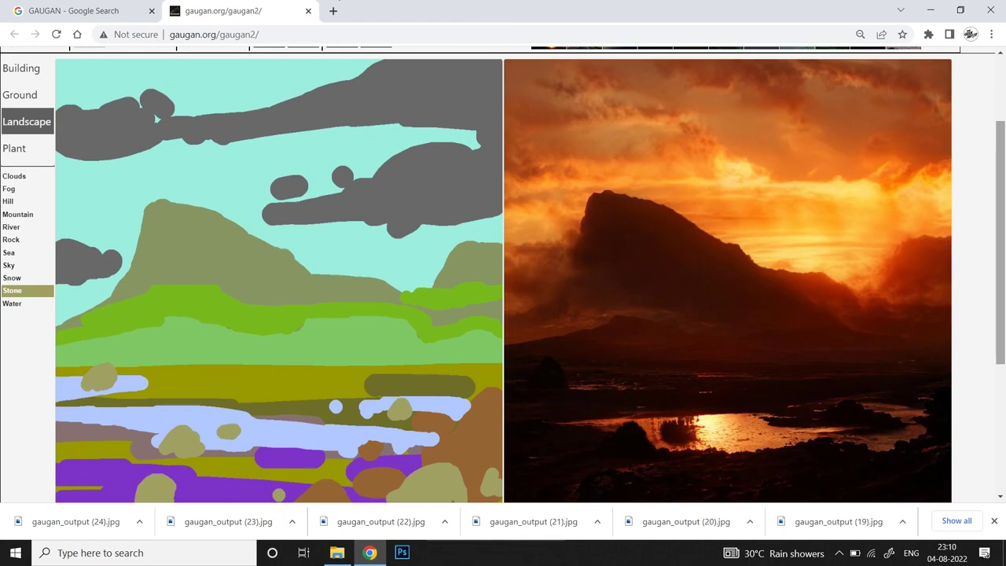
scroll(968, 154, "up", 1)
scroll(984, 265, "down", 1)
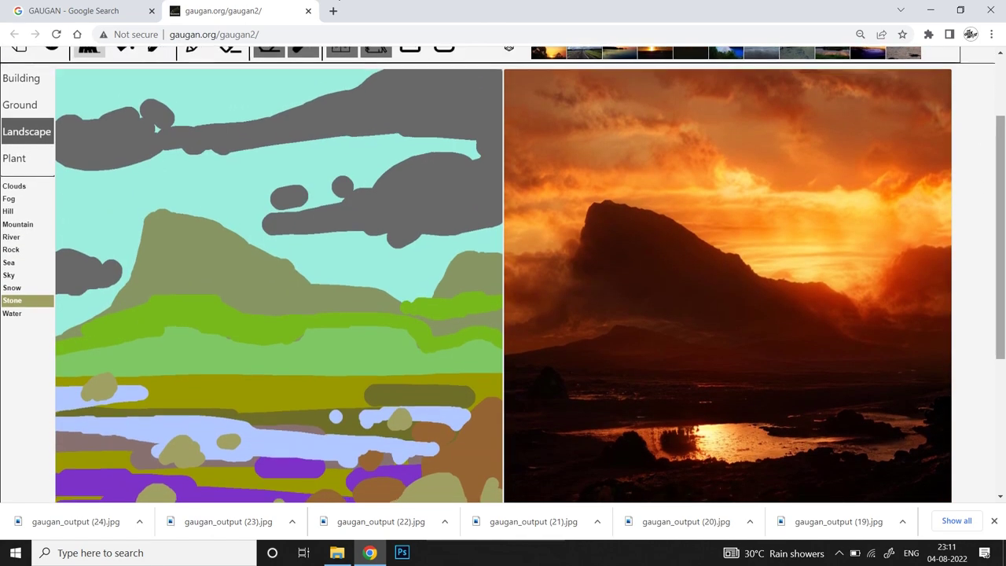
scroll(528, 462, "down", 1)
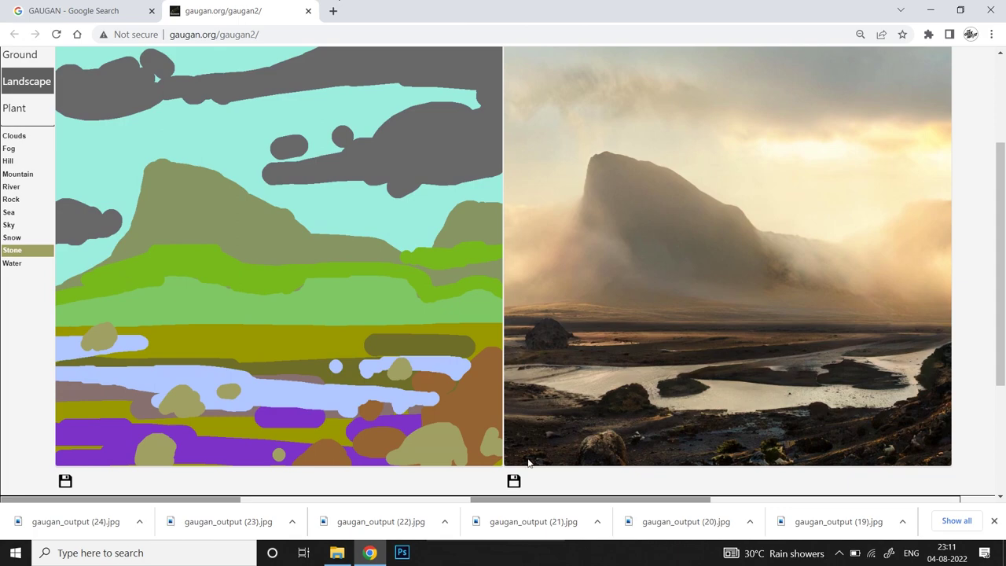
scroll(970, 263, "up", 1)
scroll(970, 263, "down", 1)
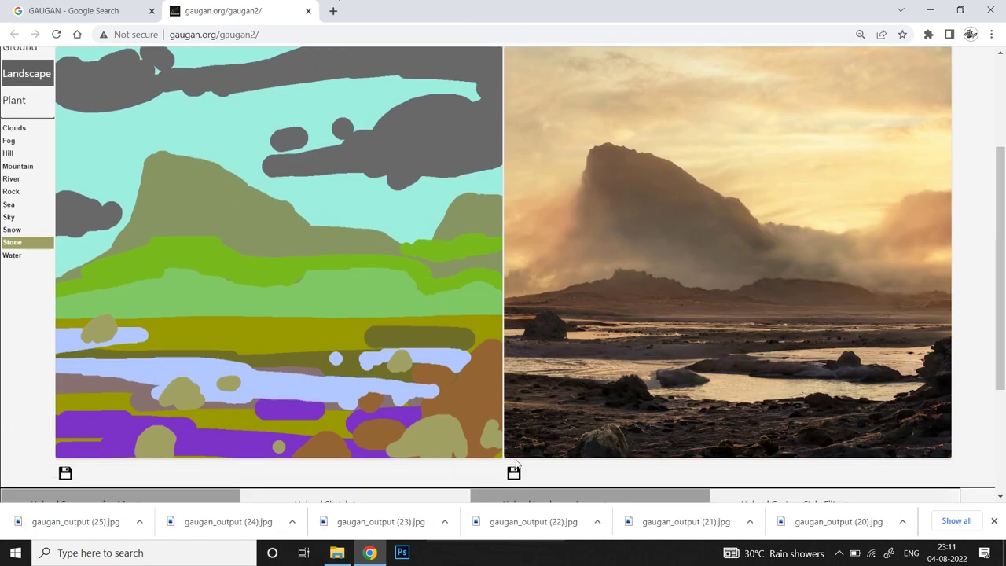
left_click(514, 472)
- Generate a dark, stormy variation with a reddish glow in the sky and save the output
scroll(970, 263, "up", 3)
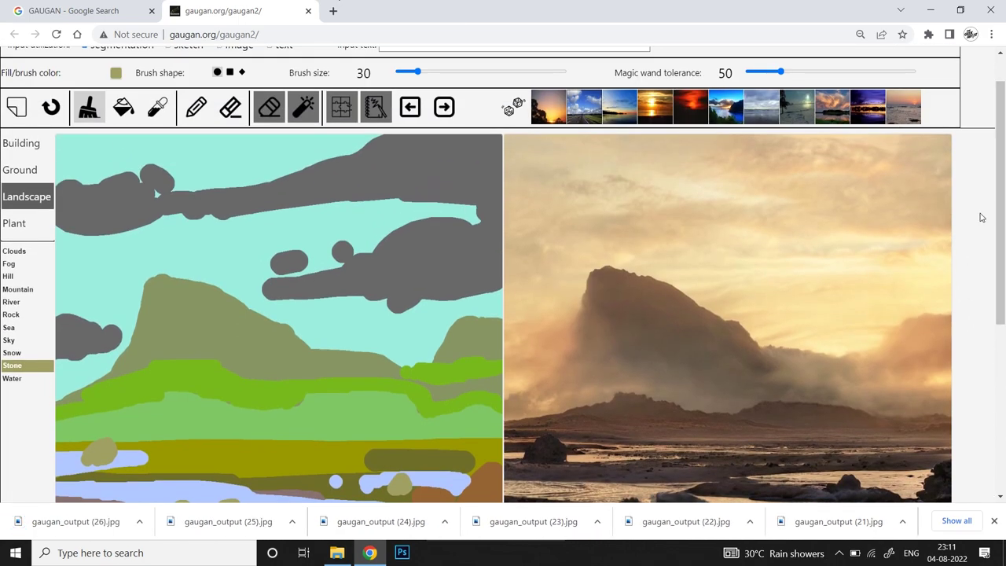
scroll(980, 217, "down", 3)
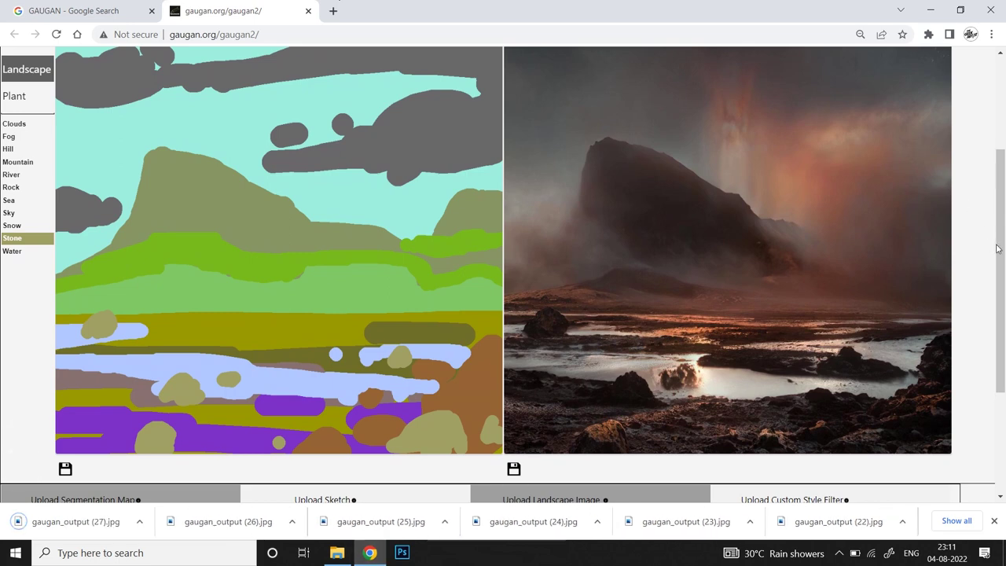
scroll(995, 244, "up", 1)
scroll(986, 220, "down", 1)
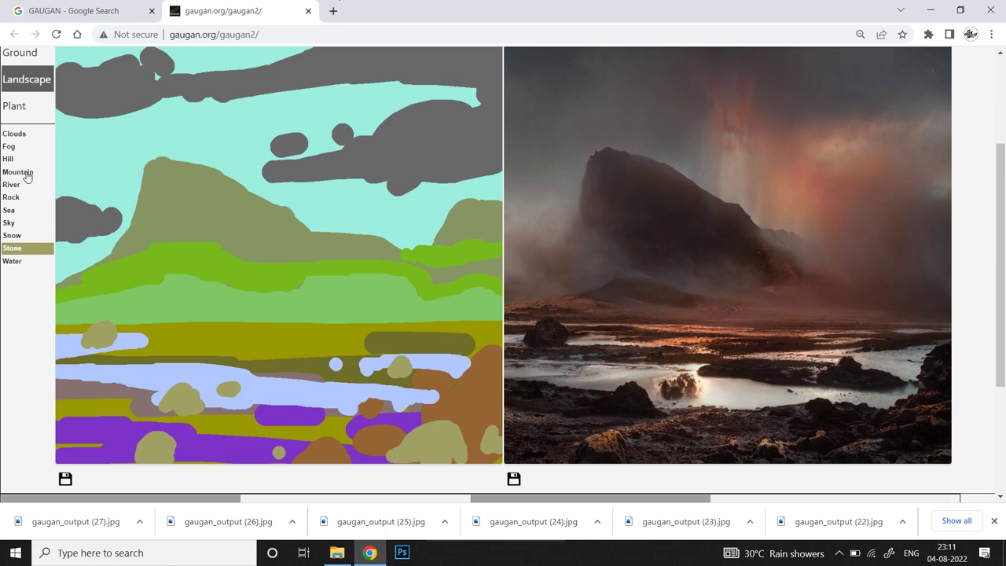
- Paint broad River bands across the water and shoreline of the segmentation map, regenerate the landscape and save the output
left_click(24, 184)
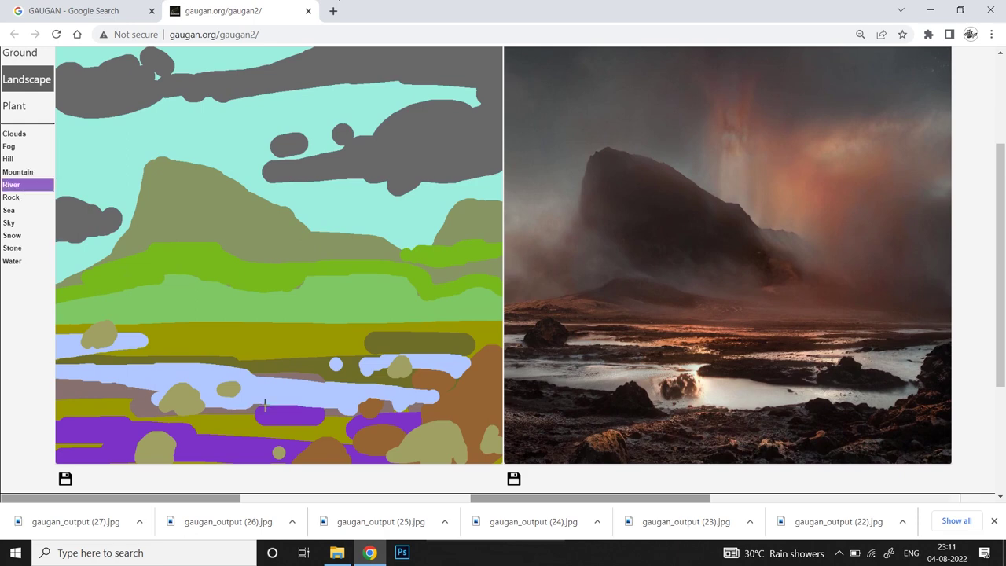
mouse_move(58, 357)
left_mouse_down()
mouse_move(318, 377)
mouse_move(494, 342)
left_mouse_up()
left_click_drag(407, 324, 499, 325)
mouse_move(1000, 260)
left_mouse_down()
mouse_move(1000, 196)
mouse_move(999, 286)
left_mouse_up()
left_click(446, 63)
left_click(514, 458)
- Save golden-yellow and fiery orange sunset style variations of the river landscape
scroll(893, 123, "up", 1)
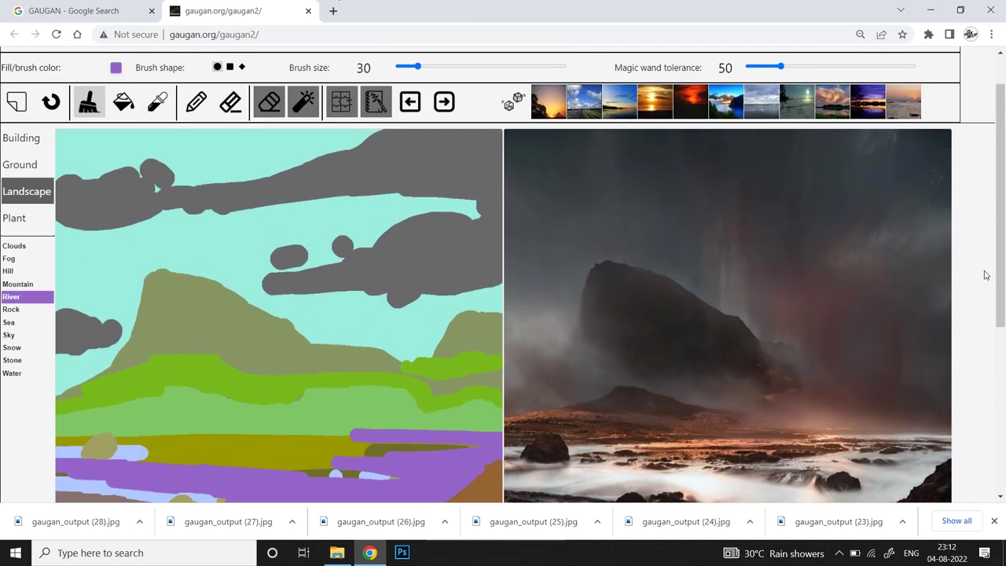
scroll(988, 291, "down", 1)
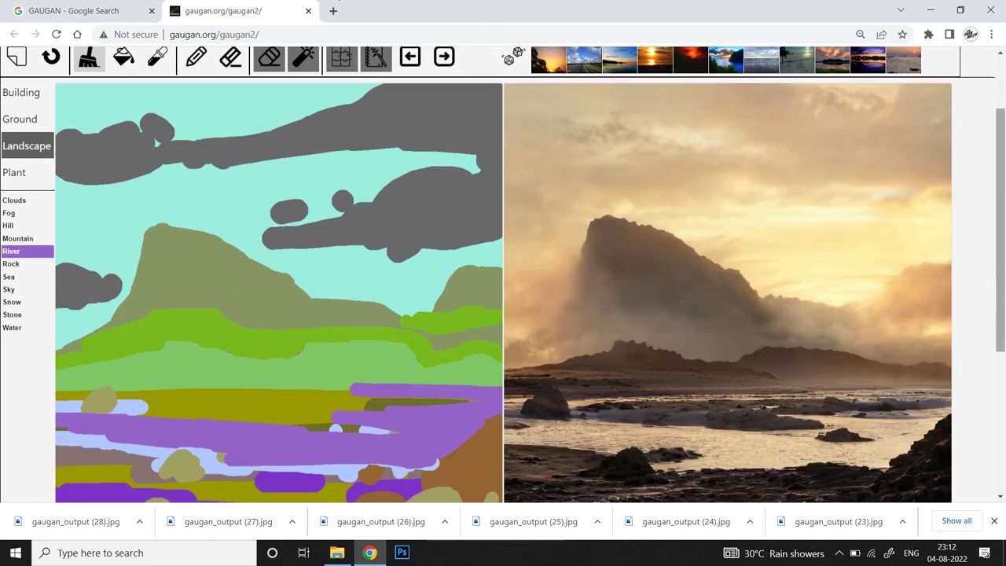
scroll(989, 304, "down", 2)
scroll(989, 304, "up", 3)
scroll(989, 304, "down", 2)
scroll(1002, 307, "down", 1)
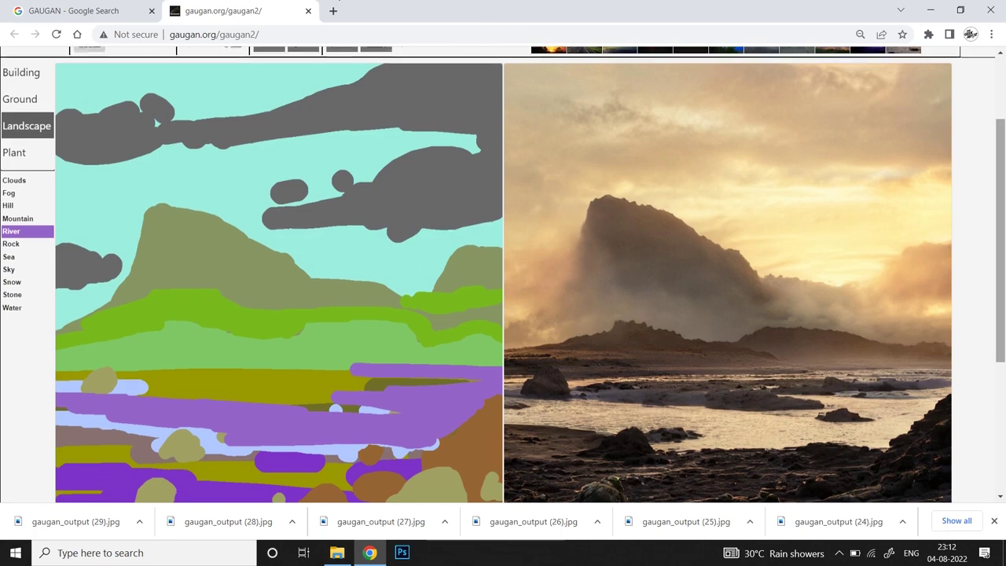
scroll(980, 289, "up", 1)
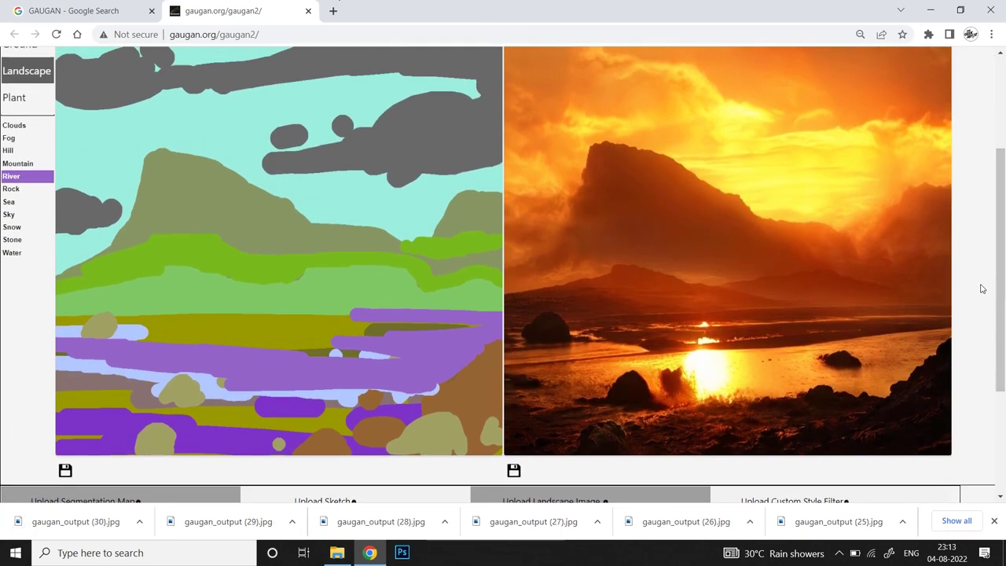
- Paint Sea over most of the river, ground and rock areas below the hills in the segmentation map
left_click(20, 203)
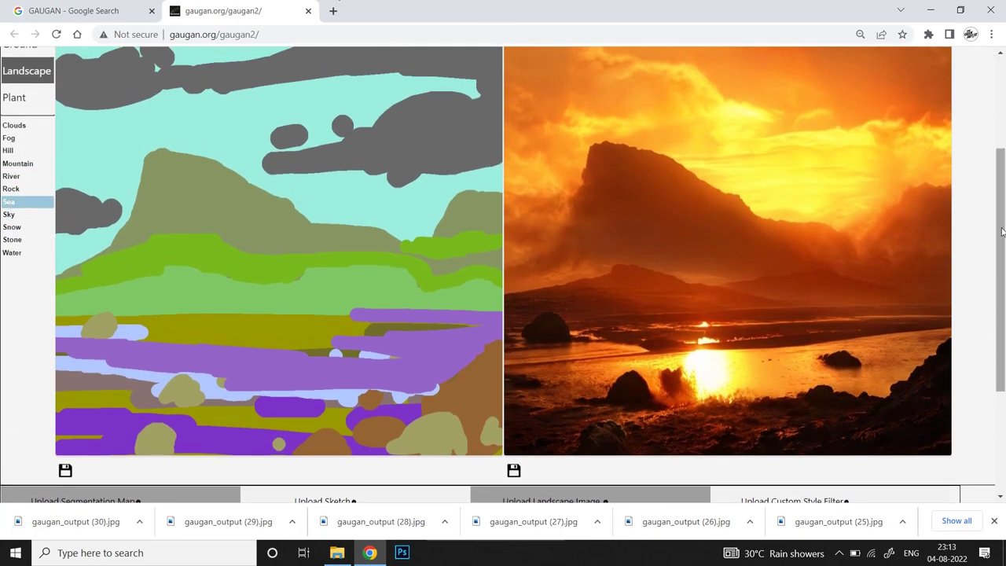
left_click_drag(1000, 238, 1000, 226)
left_click(314, 385)
left_click(236, 349)
left_click(95, 386)
left_click(346, 417)
left_click(224, 434)
left_click(235, 460)
left_click(388, 453)
left_click(405, 431)
left_click(322, 464)
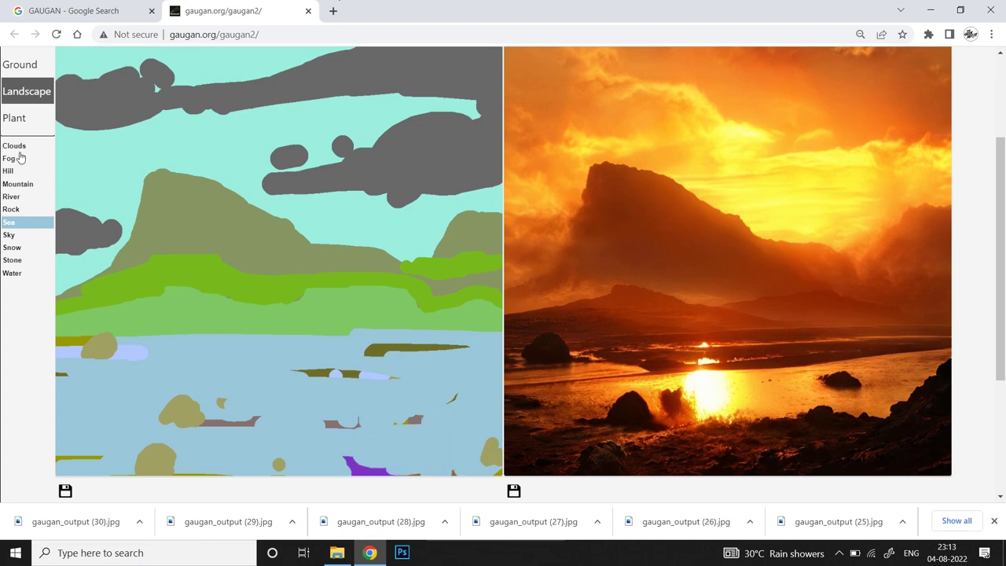
- Cover the leftover stone, mud and water patches with Sea and close the downloads bar
scroll(786, 137, "up", 1)
left_click(110, 90)
scroll(920, 290, "down", 1)
left_click_drag(63, 369, 140, 370)
left_click_drag(462, 368, 372, 370)
left_click_drag(177, 431, 232, 432)
left_click(78, 476)
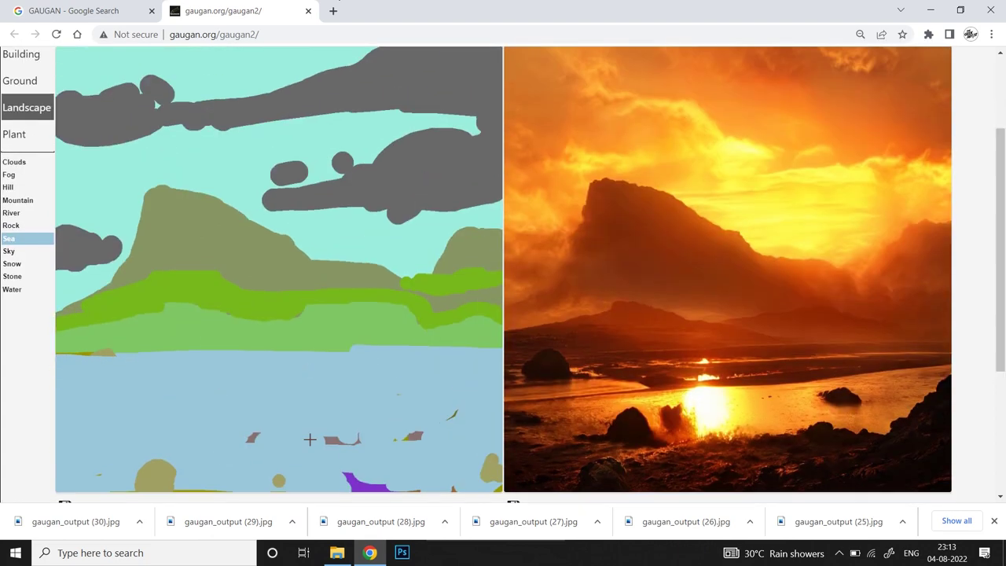
left_click(994, 521)
scroll(503, 314, "up", 1)
left_click(155, 504)
left_click(369, 513)
left_click(492, 498)
scroll(503, 314, "down", 1)
scroll(32, 250, "up", 1)
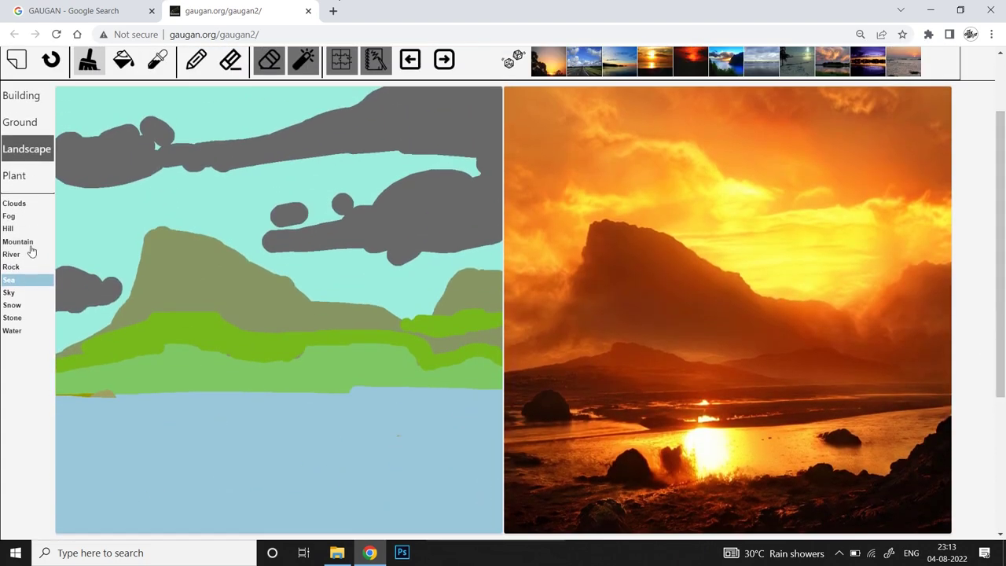
- Paint a Gravel shore along the lower edge of the sea and add a band of Mud over it
left_click(19, 122)
left_click(13, 216)
left_click_drag(63, 518, 472, 506)
left_click(10, 241)
left_click_drag(157, 511, 436, 499)
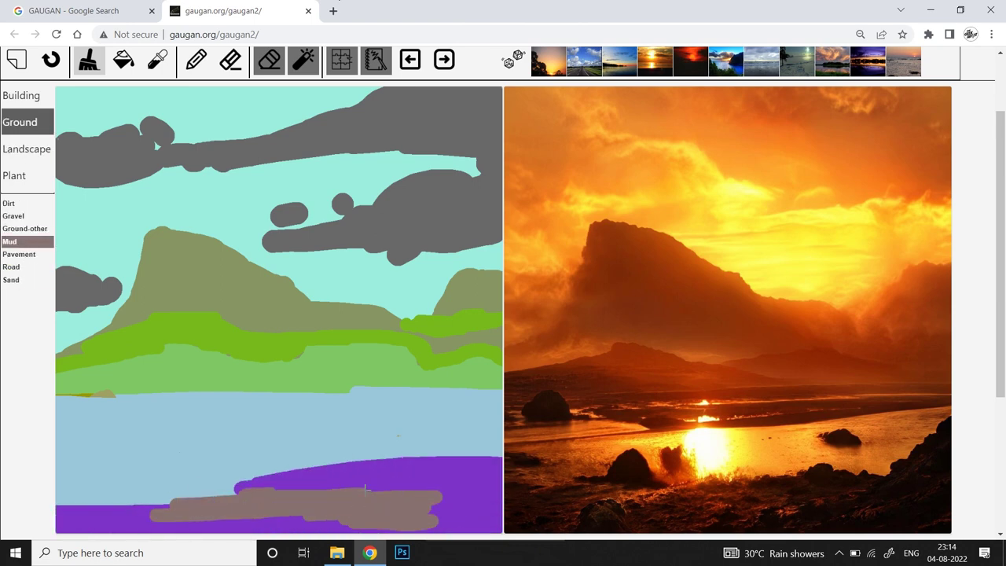
- Paint several Water puddles within the muddy foreground of the segmentation map
left_click(27, 149)
left_click(12, 330)
left_click_drag(179, 512, 295, 514)
left_click_drag(324, 507, 369, 508)
- Paint Rock in the lower-right corner of the segmentation map and scatter smaller Rock patches along the shore and in the sea
left_click(11, 267)
mouse_move(496, 458)
left_mouse_down()
mouse_move(449, 526)
mouse_move(491, 495)
left_mouse_up()
left_click_drag(399, 496, 437, 488)
left_click_drag(354, 451, 371, 448)
scroll(406, 447, "up", 1)
left_click_drag(65, 478, 85, 492)
left_click_drag(122, 490, 137, 489)
left_click(109, 476)
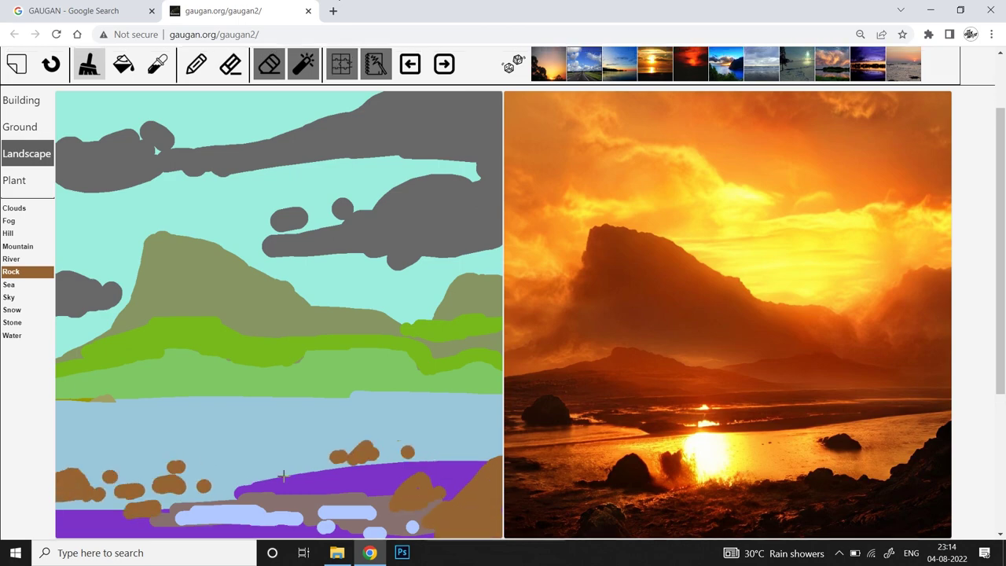
left_click_drag(276, 480, 268, 482)
left_click_drag(497, 435, 455, 447)
left_click(452, 421)
left_click_drag(445, 439, 426, 441)
- Regenerate the rocky seashore landscape, save it, apply an orange sunset style preset and save that output too
left_click_drag(1000, 284, 999, 263)
left_click(447, 103)
mouse_move(1000, 228)
left_mouse_down()
mouse_move(999, 274)
mouse_move(999, 243)
left_mouse_up()
left_click(513, 511)
left_click(548, 67)
left_click(513, 488)
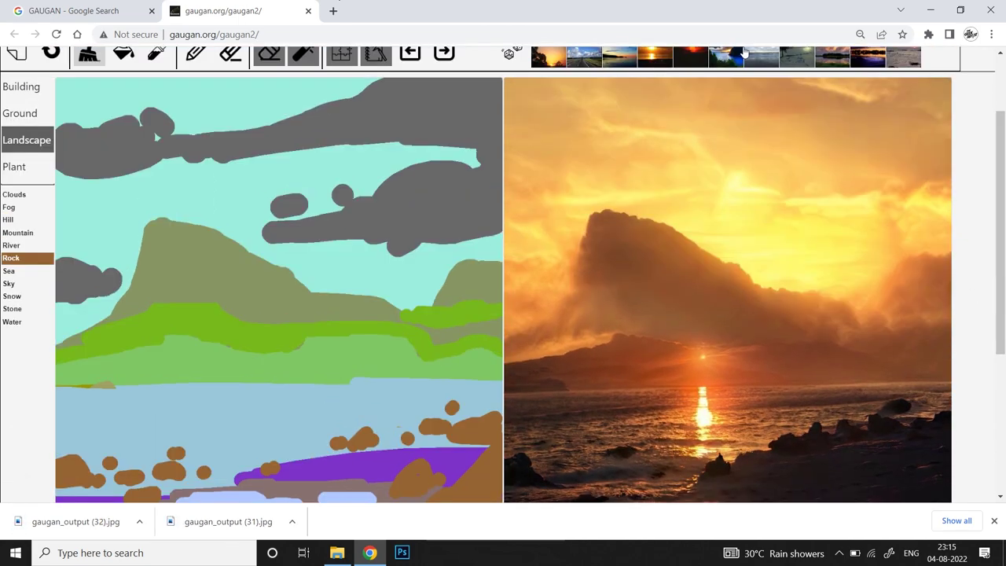
- Apply daylight style presets to the seashore landscape and save a blue-sky output
left_click(744, 53)
scroll(785, 78, "down", 1)
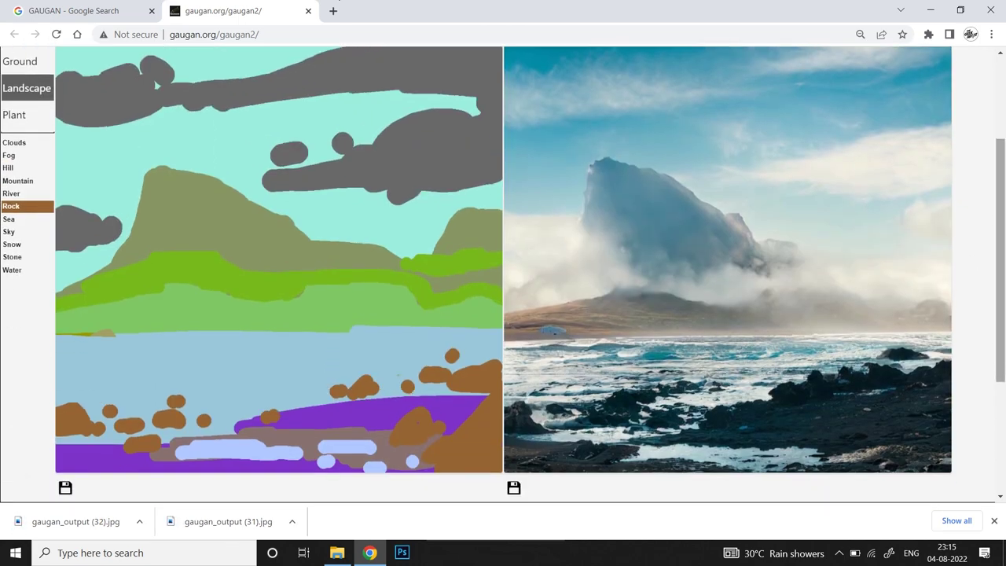
scroll(800, 94, "up", 2)
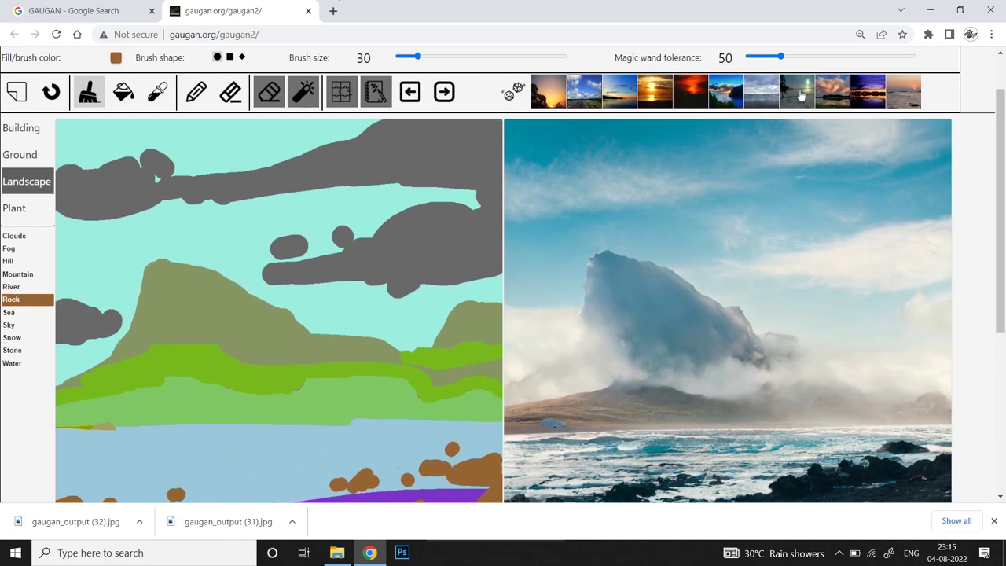
left_click(840, 99)
scroll(840, 100, "down", 2)
scroll(805, 68, "up", 1)
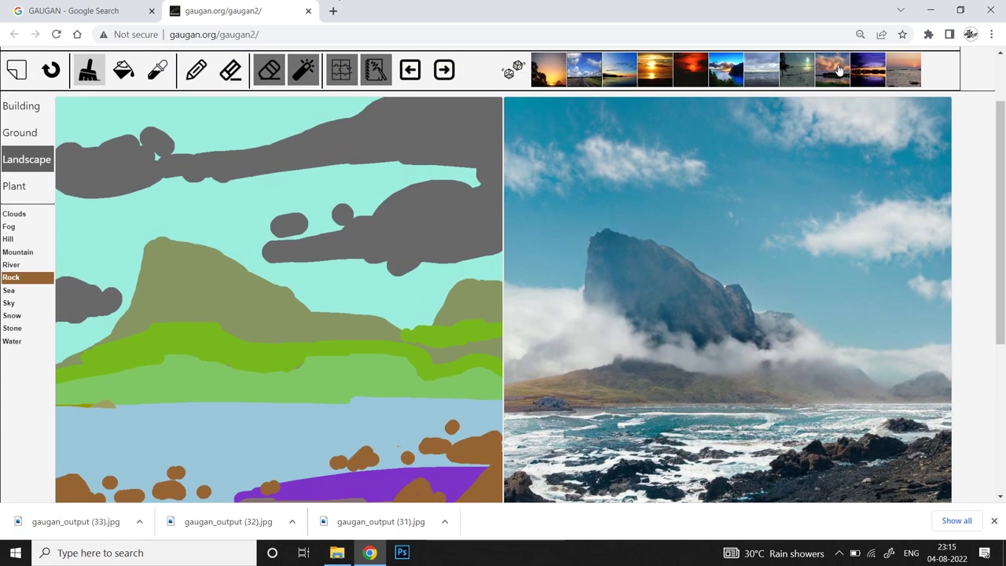
- Try further style presets on the seashore landscape, including a grey misty one, and save another output
left_click(838, 70)
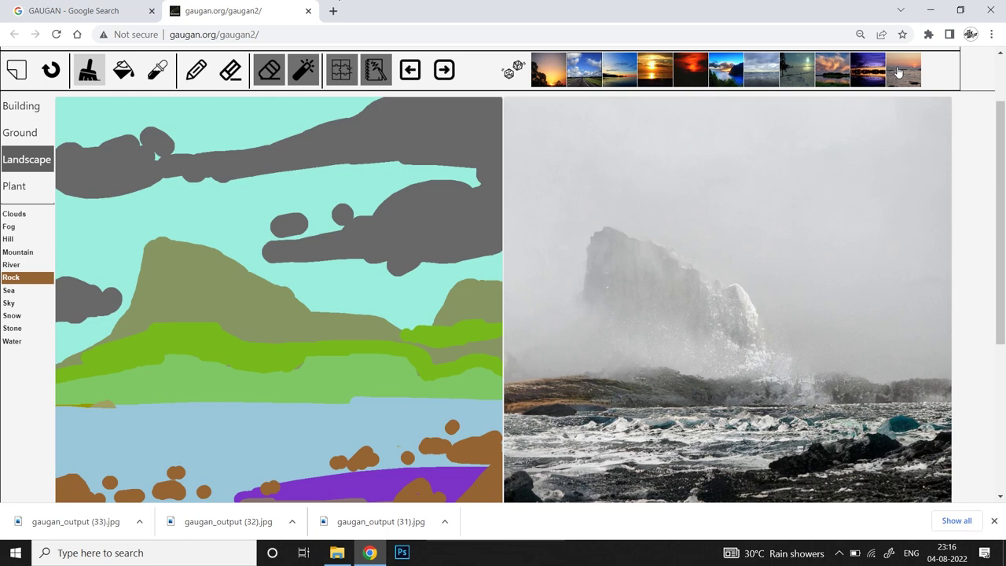
mouse_move(998, 192)
left_mouse_down()
mouse_move(998, 239)
mouse_move(999, 188)
mouse_move(998, 210)
mouse_move(997, 201)
left_mouse_up()
left_click(514, 472)
- Switch the seashore landscape from the dark starry look to a golden-yellow sunset style and save the output
scroll(987, 240, "down", 1)
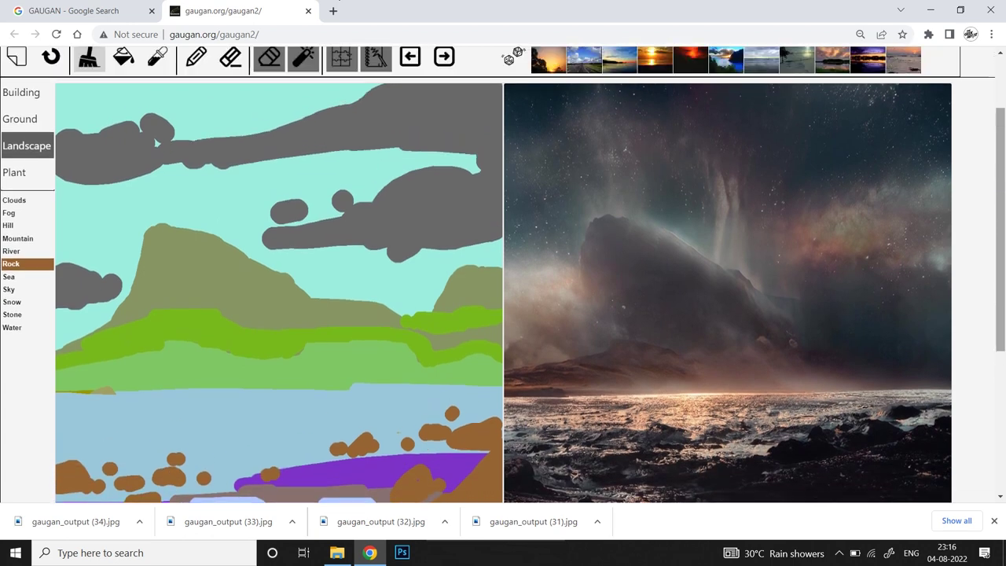
scroll(987, 240, "up", 1)
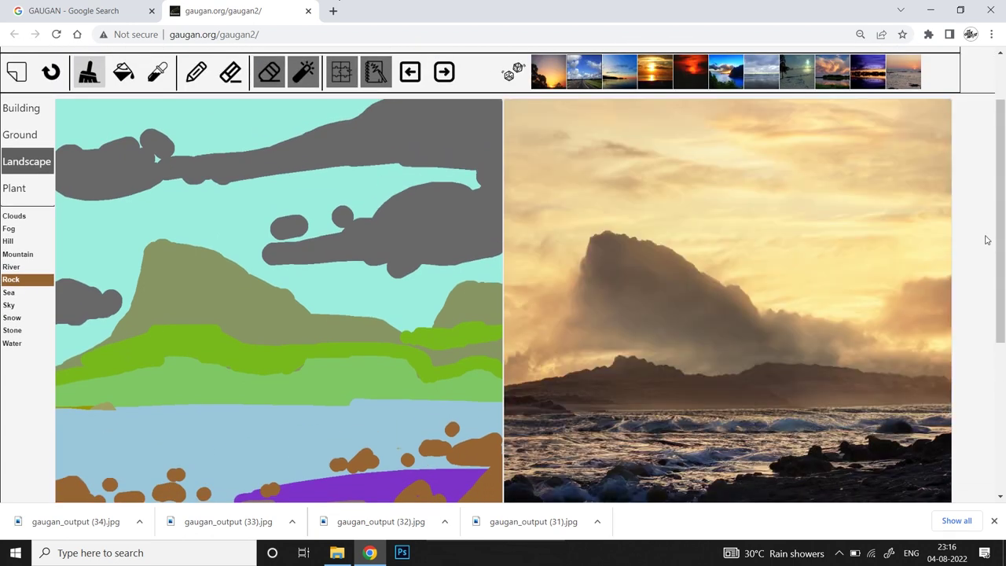
left_click_drag(993, 192, 994, 225)
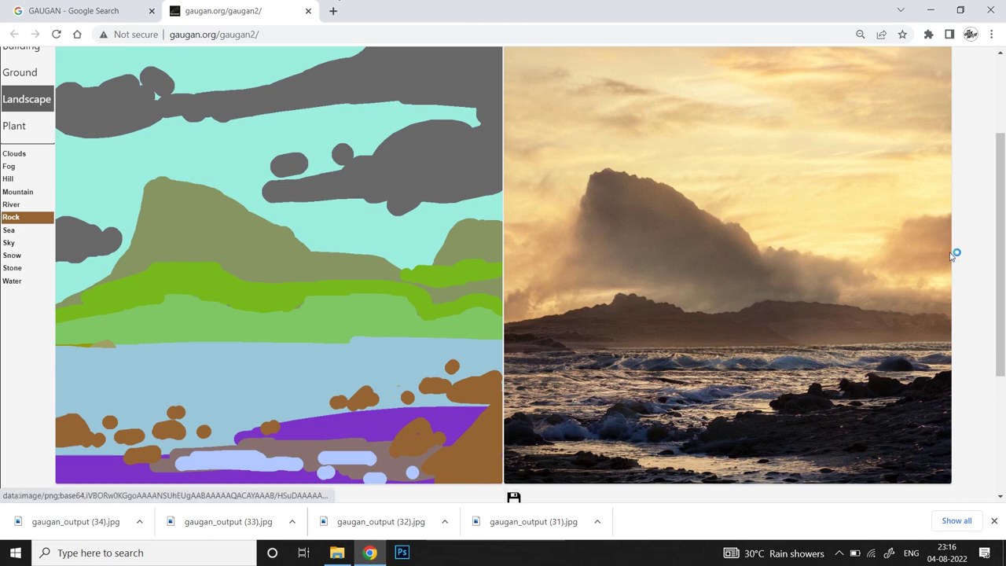
- Clear the seashore drawing to start a new blank landscape
left_click_drag(997, 253, 992, 184)
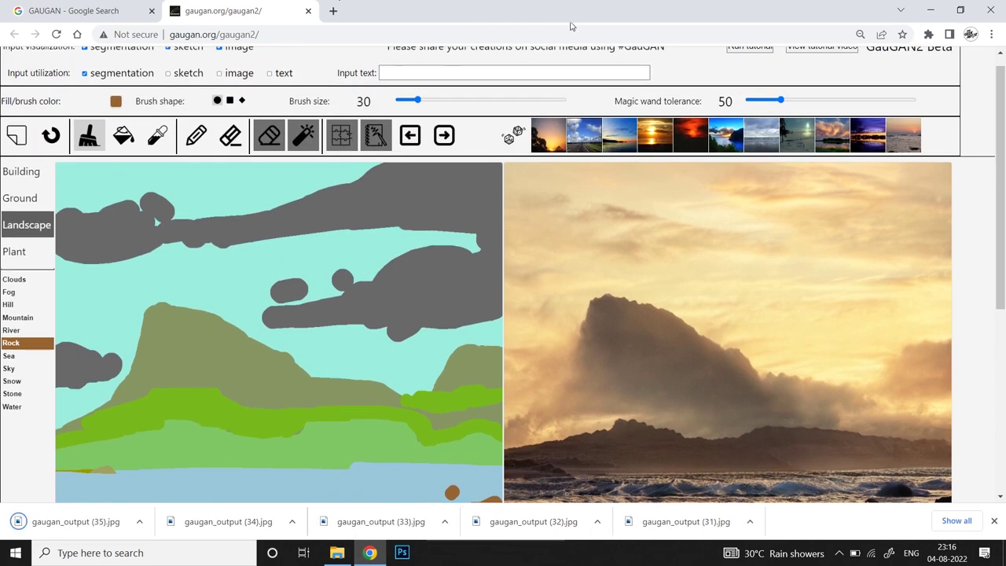
left_click(18, 135)
scroll(981, 221, "down", 1)
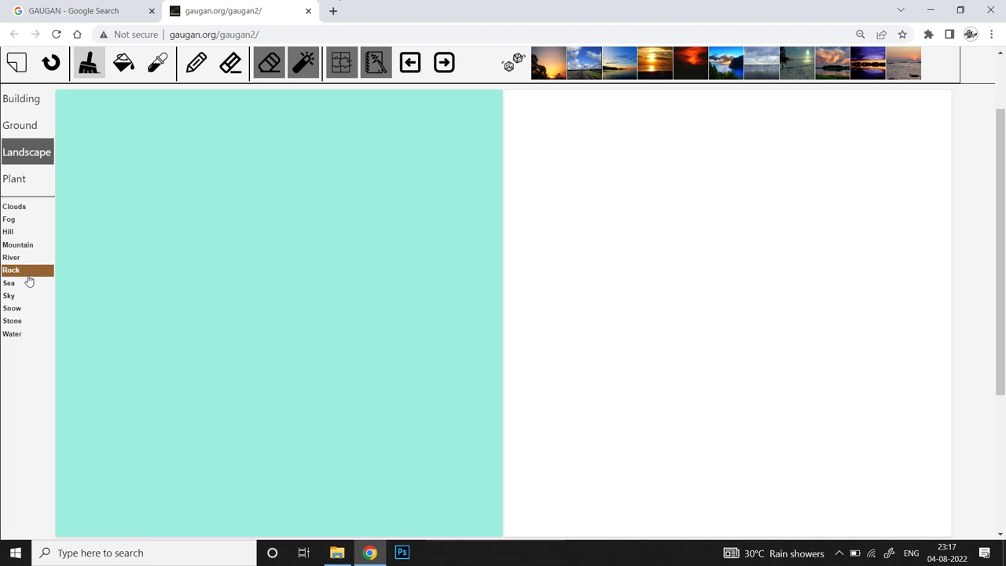
- Paint bands of grass across the lower part of the segmentation map and fill the area below them with grass
left_click(19, 125)
left_click(27, 284)
left_click(15, 178)
left_click(32, 257)
left_click(12, 231)
left_click_drag(71, 425, 491, 428)
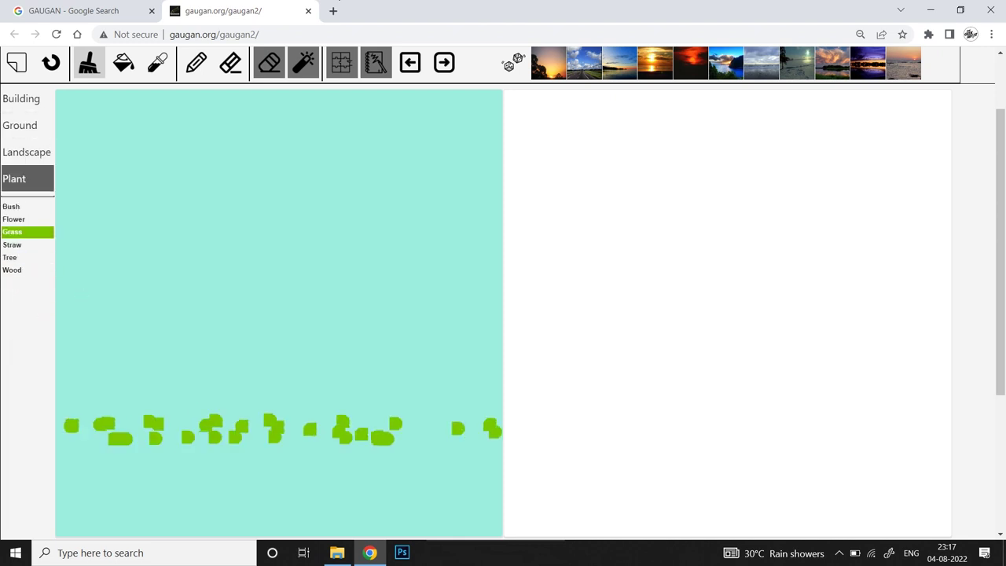
left_click_drag(102, 442, 387, 438)
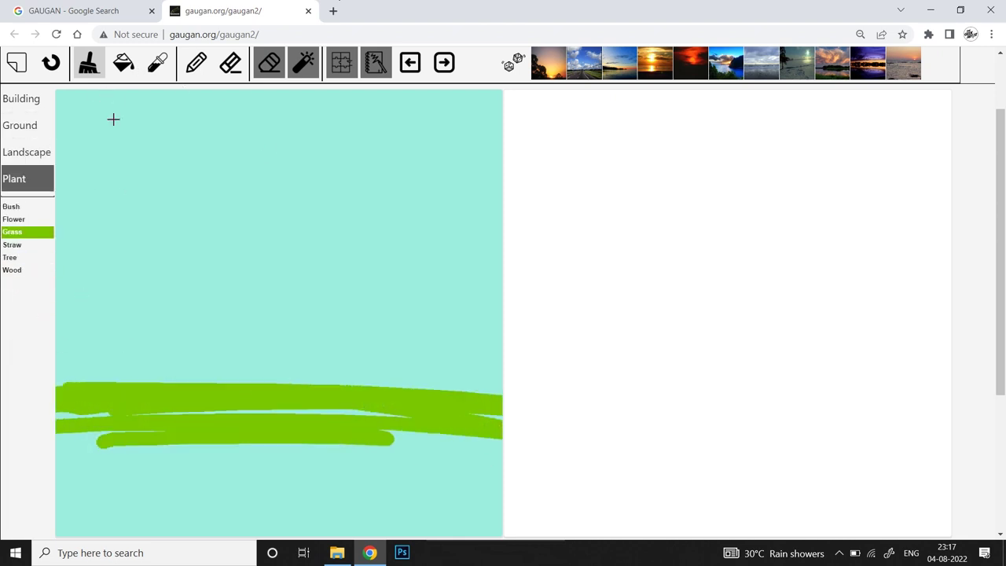
left_click(125, 64)
left_click(235, 483)
- Paint a hill along the horizon above the grass and a flat-topped mountain rising behind it
left_click(27, 153)
left_click(9, 232)
left_click(90, 63)
mouse_move(62, 391)
left_mouse_down()
mouse_move(273, 369)
mouse_move(422, 380)
left_mouse_up()
left_click(30, 244)
mouse_move(201, 358)
left_mouse_down()
mouse_move(272, 305)
mouse_move(378, 332)
mouse_move(448, 376)
left_mouse_up()
- Paint stone boulders of varied sizes across the grass field
left_click(24, 321)
left_click_drag(78, 412, 86, 456)
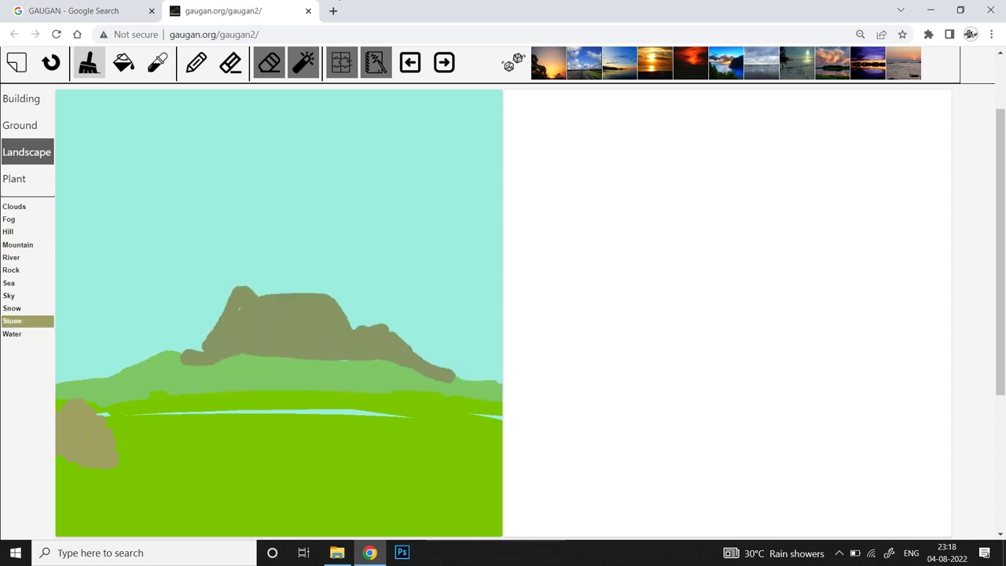
left_click_drag(331, 461, 356, 462)
- Paint bush patches around the boulders and along the bottom edge of the grass field
left_click(27, 179)
left_click(27, 207)
left_click_drag(63, 464, 125, 475)
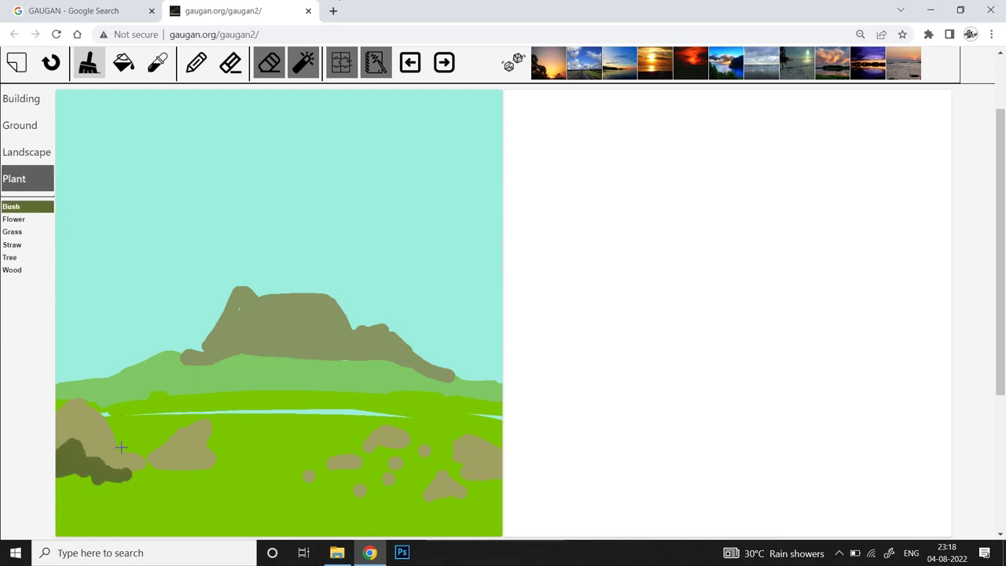
left_click(123, 434)
left_click_drag(62, 499, 284, 499)
mouse_move(389, 532)
left_mouse_down()
mouse_move(494, 509)
mouse_move(498, 528)
left_mouse_up()
left_click(493, 488)
left_click(393, 509)
- Generate the landscape image from the segmentation map and save the output
left_click_drag(999, 299, 999, 307)
left_click(446, 62)
left_click(514, 502)
left_click_drag(999, 267, 999, 262)
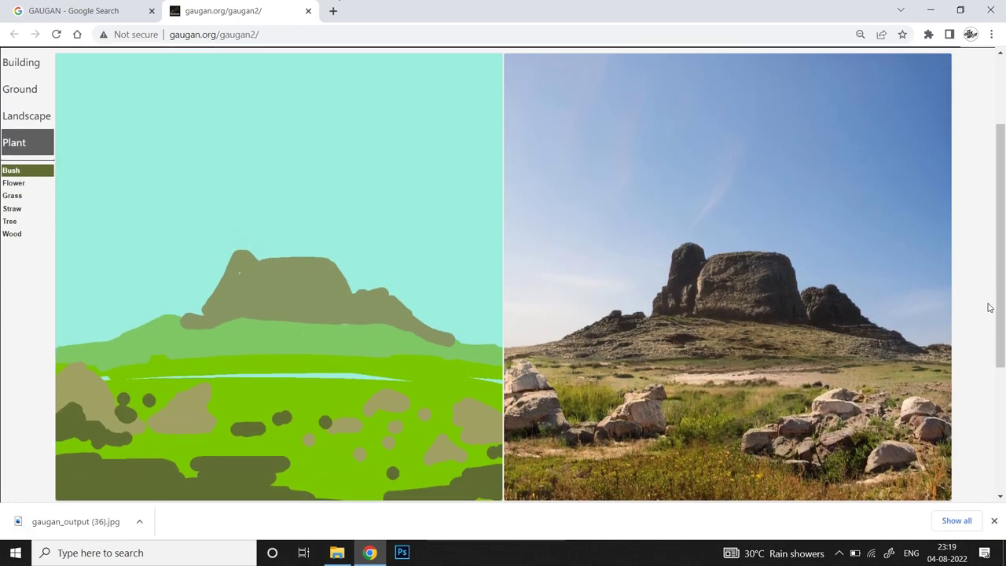
- Try several daylight style presets on the grassland landscape
left_click(994, 520)
left_click_drag(999, 338, 1000, 308)
left_click(584, 77)
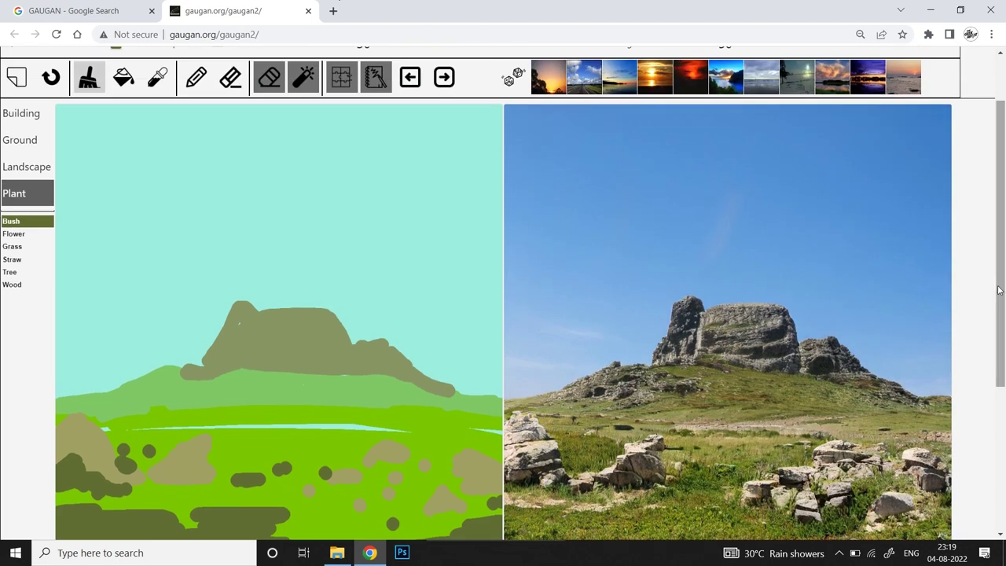
scroll(987, 194, "up", 1)
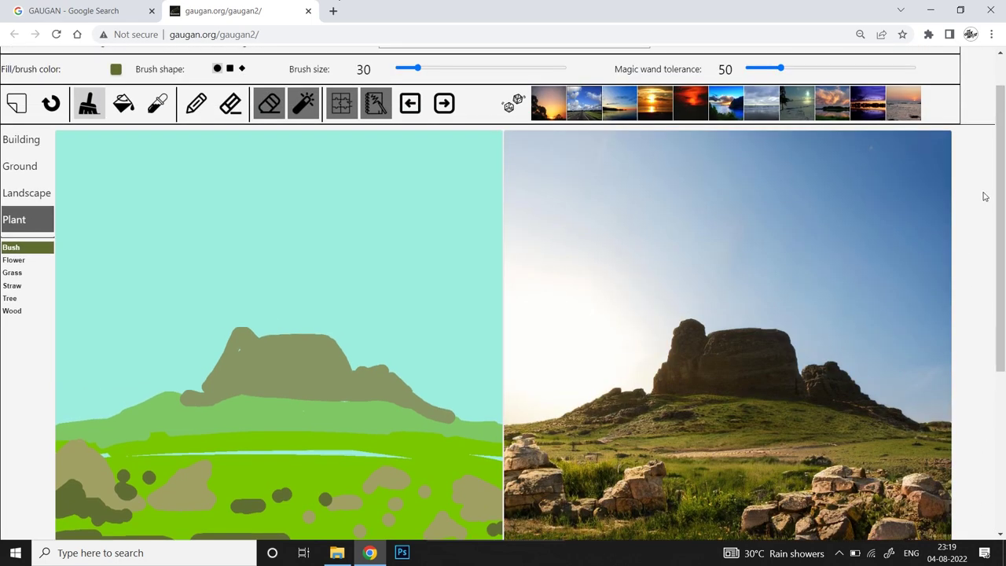
left_click(908, 111)
scroll(971, 244, "down", 1)
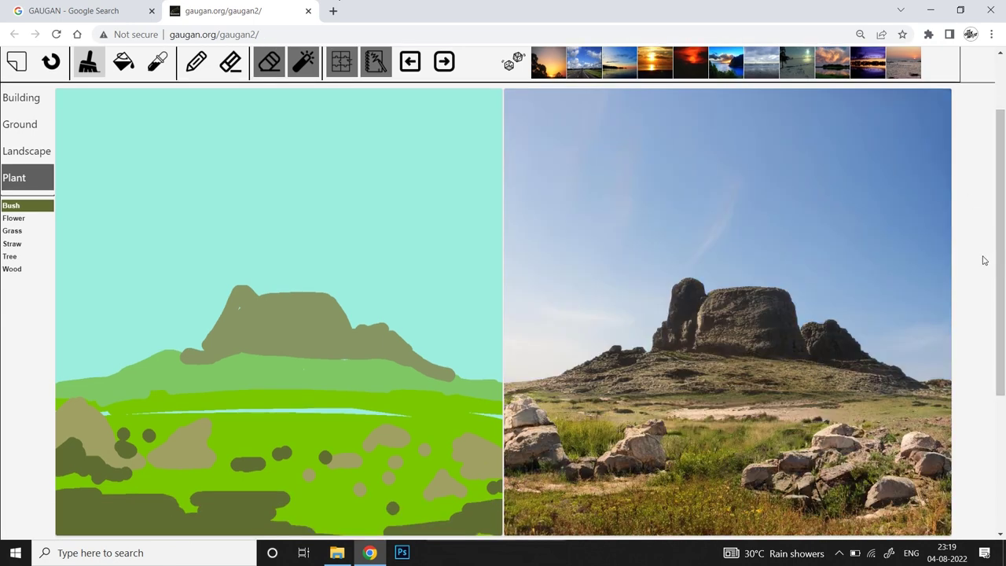
- Paint rock patches over parts of the stone boulders and among them across the field
scroll(984, 260, "down", 1)
left_click(32, 116)
left_click(34, 233)
left_click_drag(472, 416, 493, 436)
left_click_drag(433, 459, 449, 461)
scroll(440, 456, "down", 1)
left_click_drag(69, 365, 100, 412)
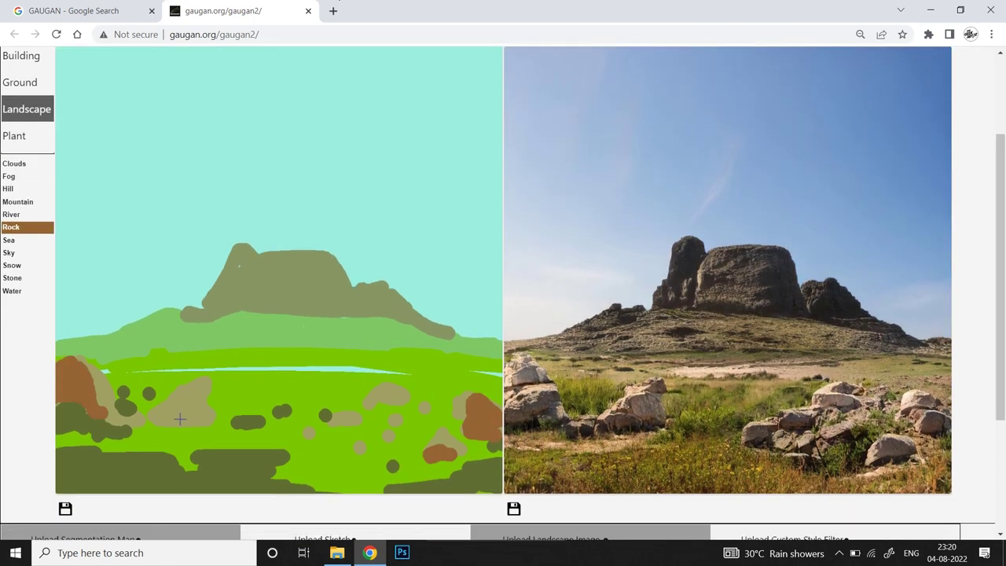
left_click_drag(164, 419, 204, 412)
left_click_drag(170, 439, 180, 437)
left_click_drag(337, 425, 361, 422)
left_click_drag(425, 433, 412, 434)
left_click_drag(355, 450, 352, 454)
- Paint straw patches in the foreground and a long straw strip across the far side of the field
left_click(30, 144)
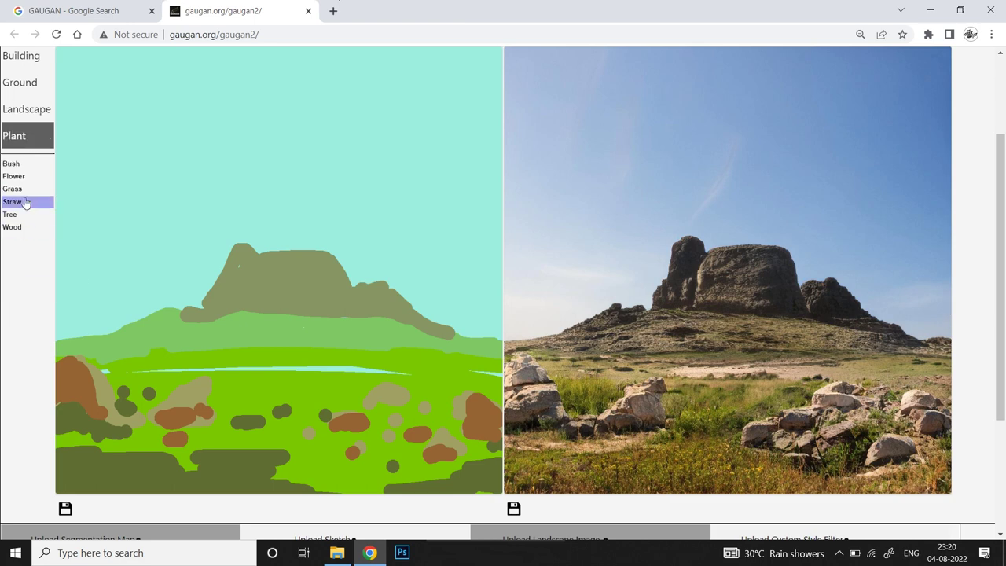
left_click(27, 203)
left_click_drag(281, 476, 378, 476)
left_click_drag(405, 473, 432, 473)
left_click_drag(245, 441, 284, 449)
left_click_drag(495, 370, 227, 370)
- Paint tree clumps along the far edge of the field and fog along the foot of the mountain
left_click(27, 214)
left_click_drag(92, 352, 117, 366)
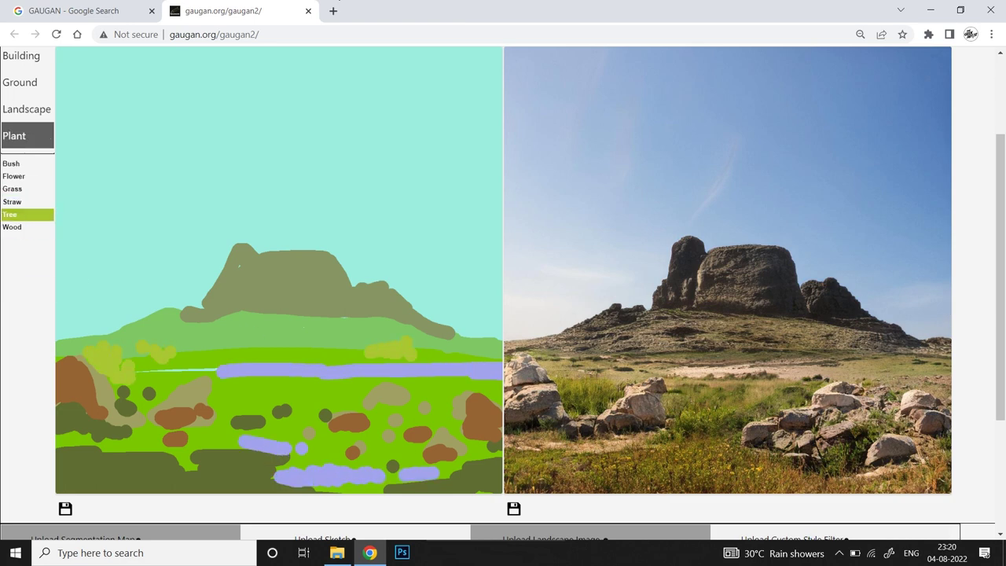
left_click(26, 109)
left_click(10, 176)
left_click_drag(174, 313, 289, 311)
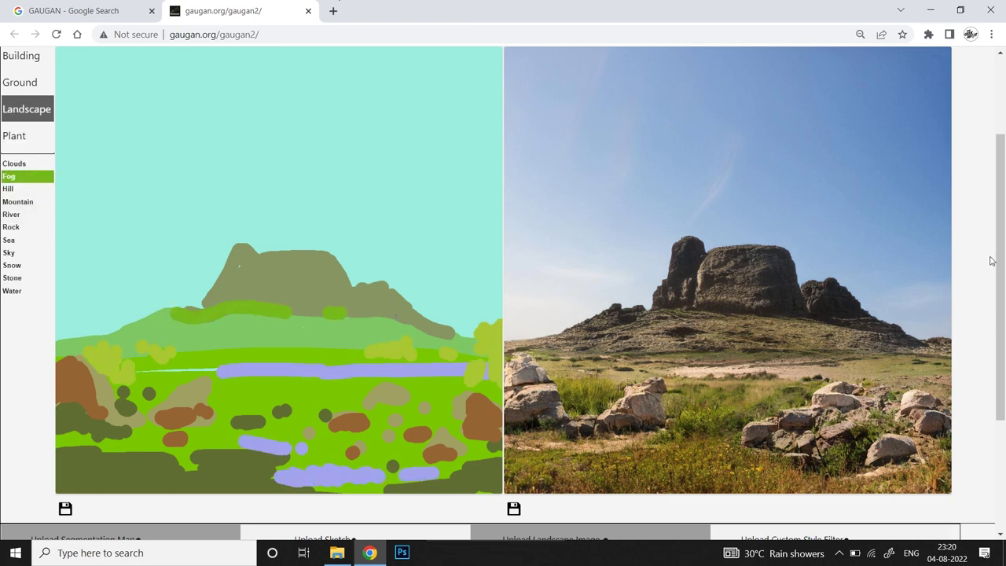
- Paint a large cloud bank on one side of the sky and smaller clouds on the other, around the mountain
left_click(27, 101)
left_click(17, 254)
left_click(17, 164)
left_click_drag(999, 260, 999, 239)
left_click_drag(351, 278, 497, 138)
mouse_move(496, 196)
left_mouse_down()
mouse_move(426, 281)
mouse_move(495, 239)
left_mouse_up()
left_click_drag(473, 318, 498, 306)
left_click_drag(90, 247, 145, 252)
left_click_drag(64, 257, 174, 245)
left_click_drag(175, 284, 270, 268)
left_click_drag(175, 164, 207, 160)
left_click_drag(63, 319, 126, 317)
left_click_drag(61, 287, 79, 286)
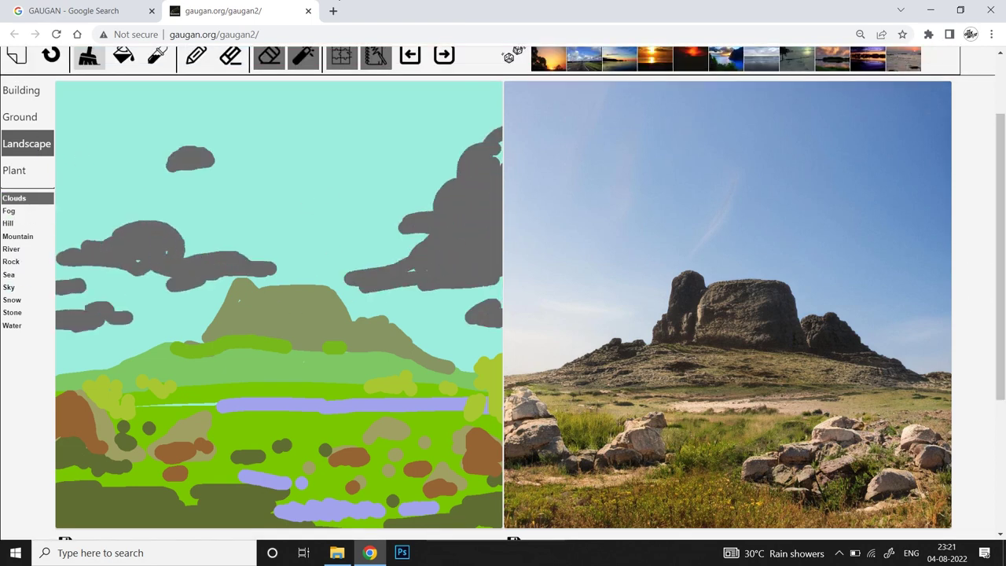
left_click_drag(109, 321, 179, 329)
- Regenerate the landscape with the added clouds and vegetation and save the output
left_click(444, 55)
mouse_move(999, 294)
left_mouse_down()
mouse_move(999, 330)
mouse_move(999, 259)
left_mouse_up()
left_click(514, 484)
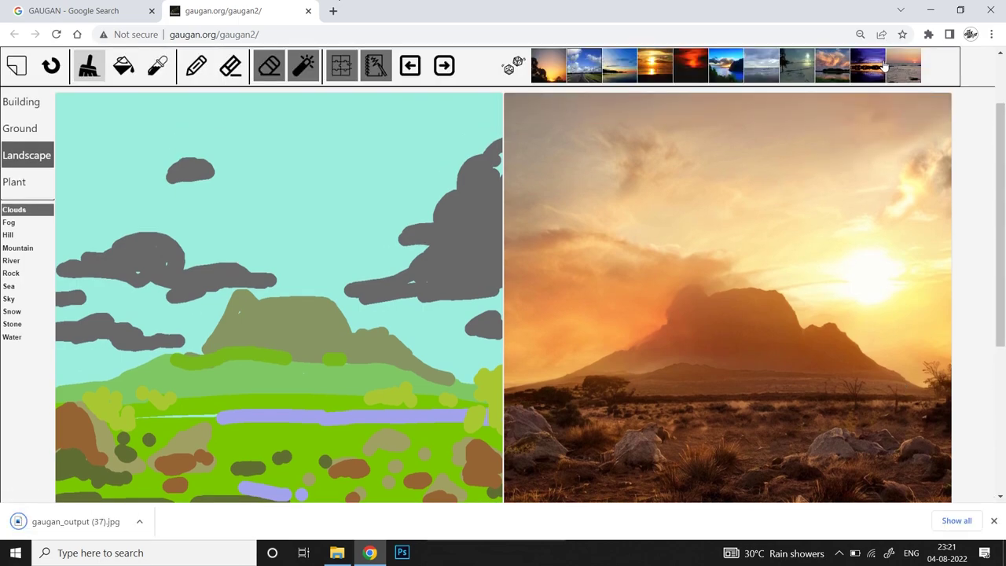
- Apply the purple dusk style preset, switch to a random misty golden style and save the output
left_click(884, 69)
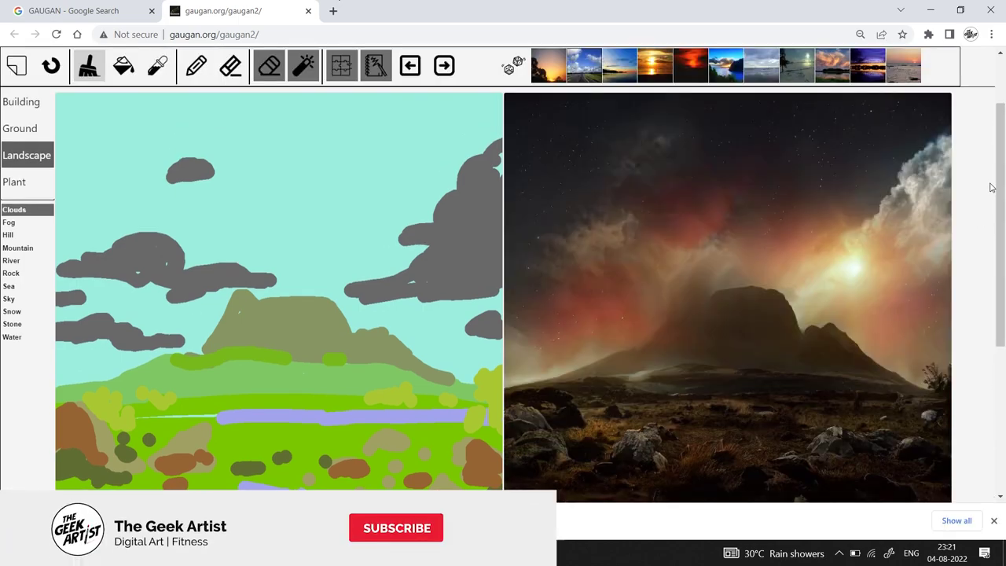
left_click(515, 66)
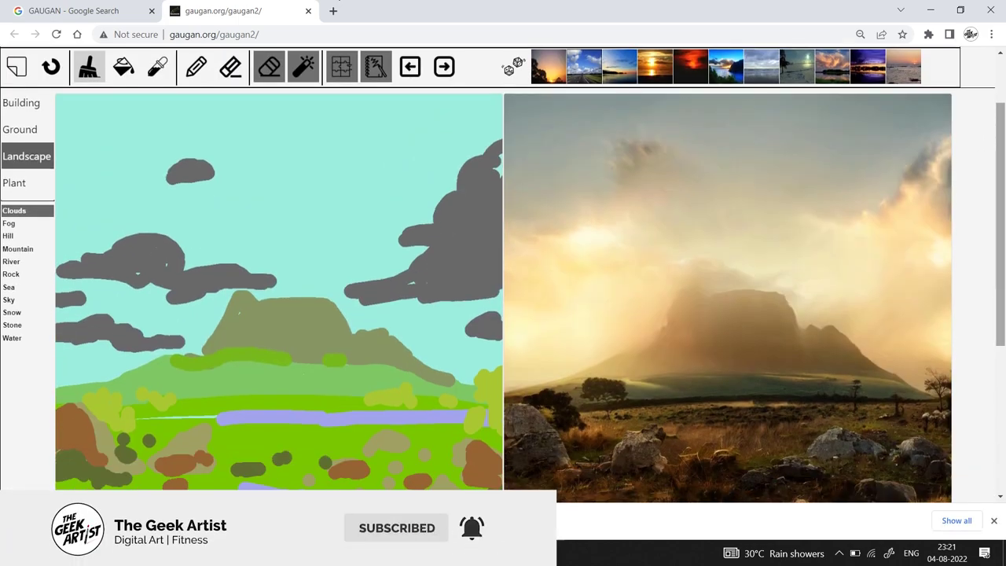
scroll(988, 299, "down", 3)
left_click(503, 458)
- Switch the mountain landscape to a bright fiery-orange sunset style and save the output
scroll(657, 71, "up", 3)
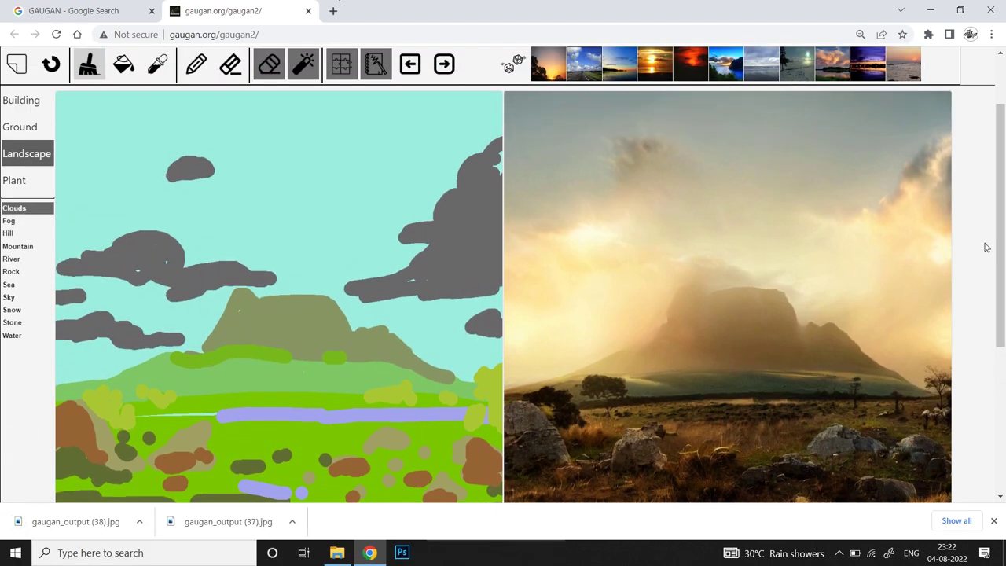
left_click_drag(999, 248, 1000, 285)
left_click(514, 484)
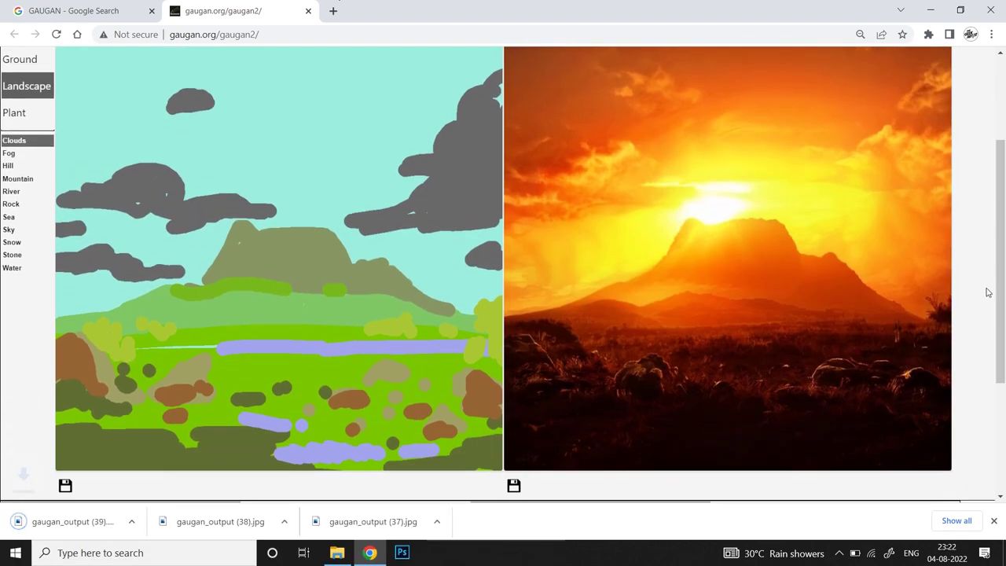
- Apply a dark red sunset style and a golden-orange one to the mountain landscape, saving an output of each
scroll(982, 286, "up", 1)
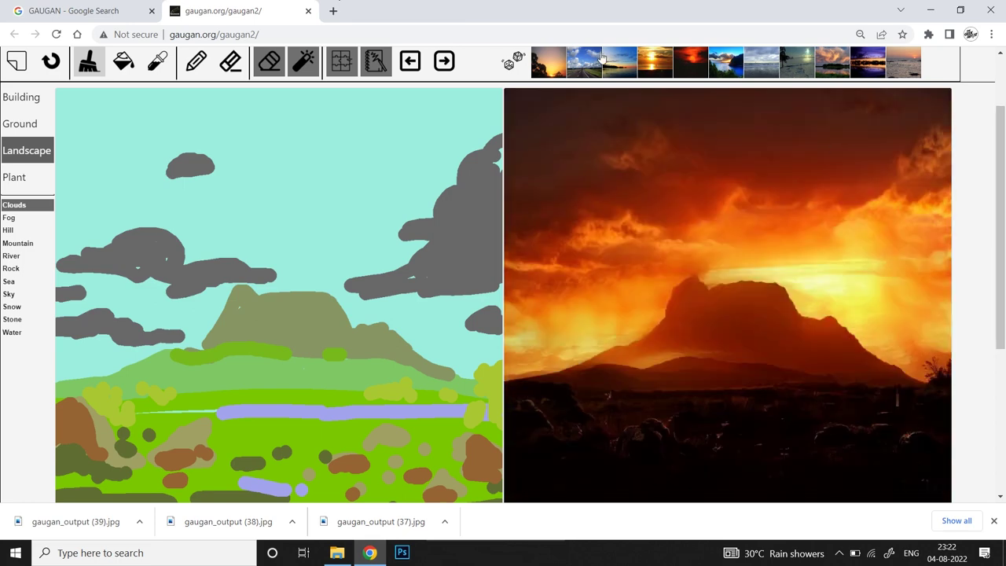
left_click_drag(999, 247, 1000, 277)
left_click(513, 493)
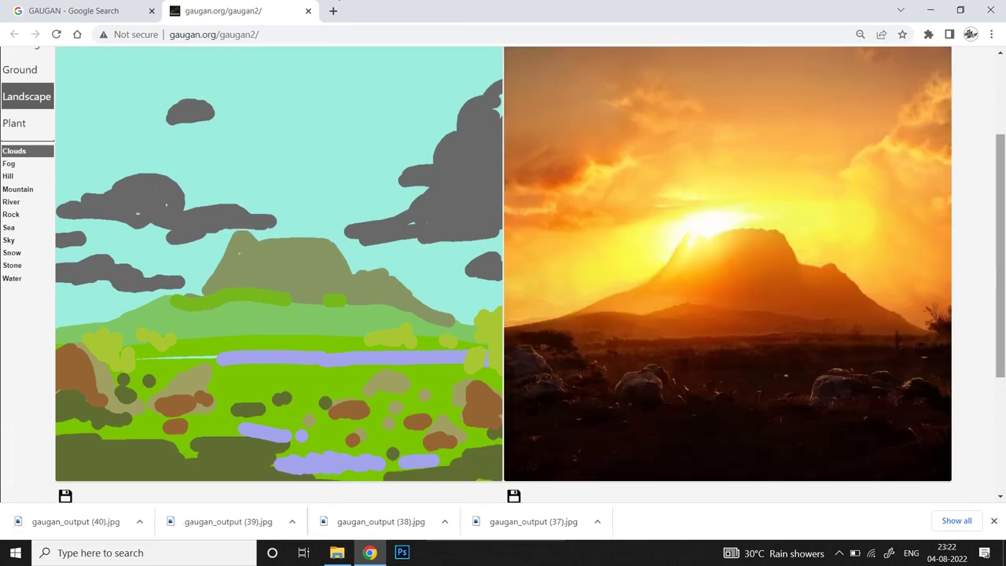
left_click_drag(1000, 267, 999, 227)
left_click(513, 447)
- Paint Wall-stone strokes over the mountain and render the landscape with the pink-cloud style preset
left_click(28, 101)
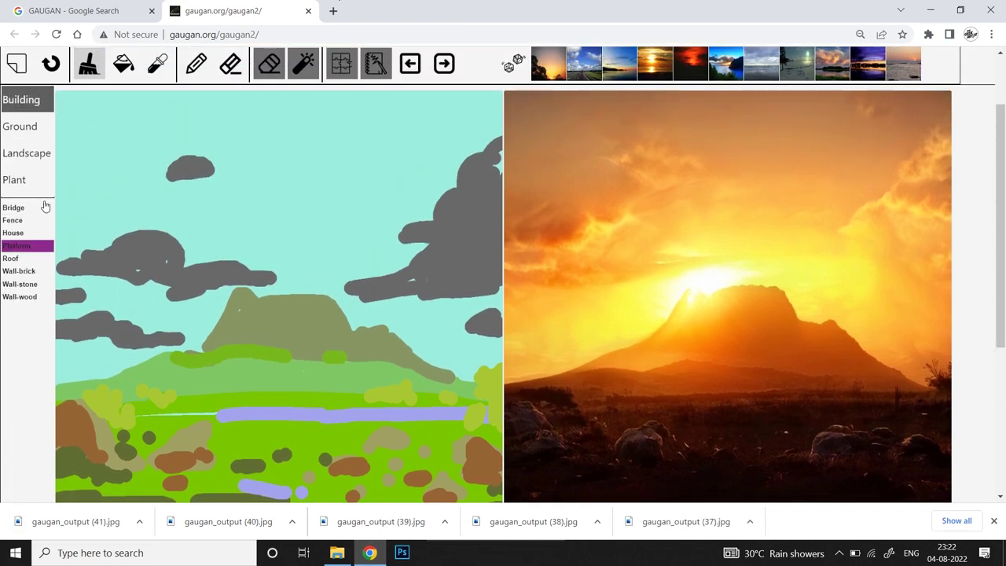
left_click(19, 283)
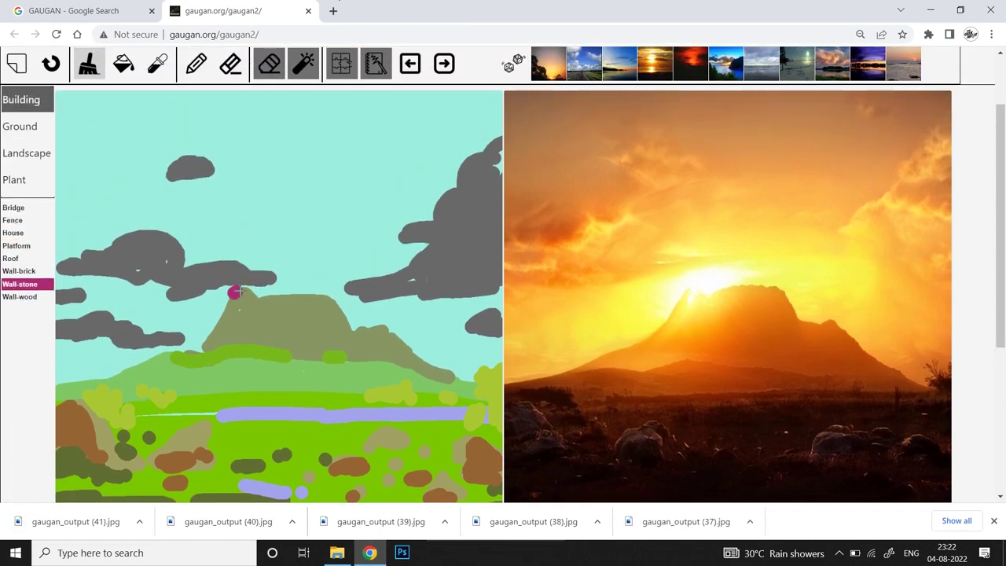
mouse_move(281, 304)
left_mouse_down()
mouse_move(331, 300)
mouse_move(221, 326)
mouse_move(342, 350)
left_mouse_up()
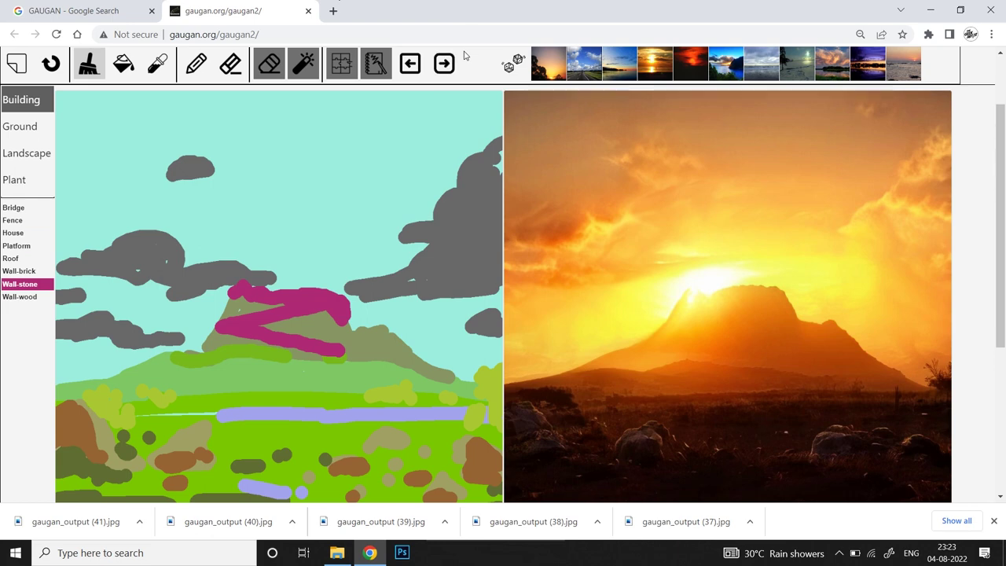
left_click(840, 60)
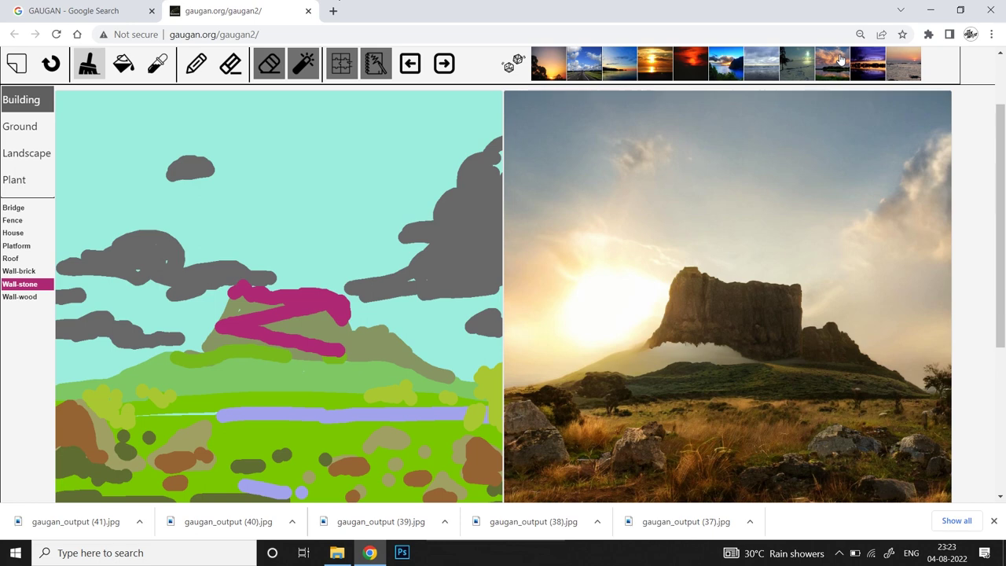
- Try two tall House towers on top of the mountain, regenerate the image and undo the towers
left_click(12, 233)
mouse_move(264, 283)
left_mouse_down()
mouse_move(314, 274)
mouse_move(338, 303)
left_mouse_up()
left_click(442, 59)
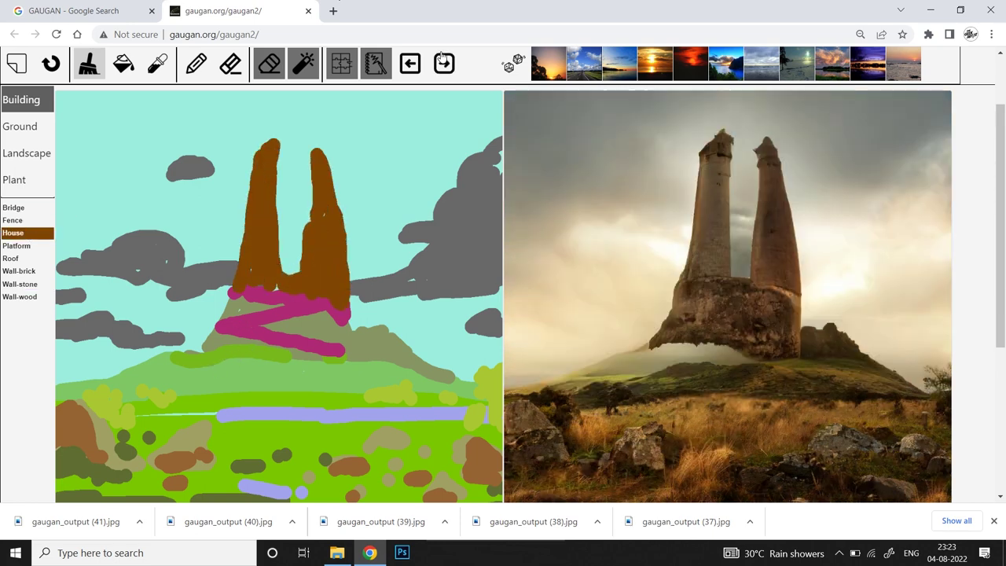
left_click(51, 64)
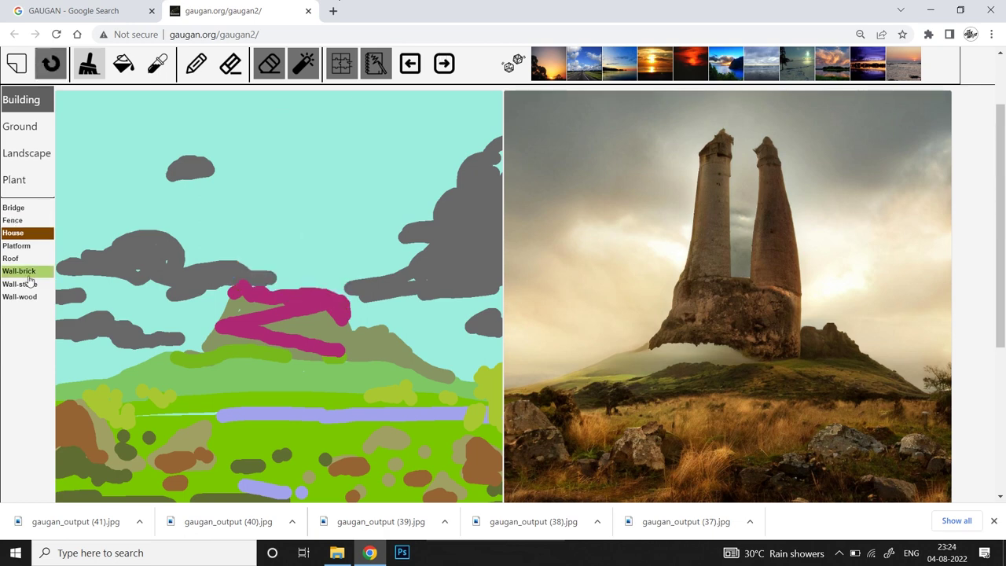
- Extend the Wall-stone area into a broad base over the mountain and paint mountains on both sides of it
left_click(20, 283)
left_click_drag(121, 359, 305, 314)
left_click(26, 153)
left_click(18, 246)
left_click_drag(63, 342, 118, 349)
left_click_drag(424, 366, 491, 338)
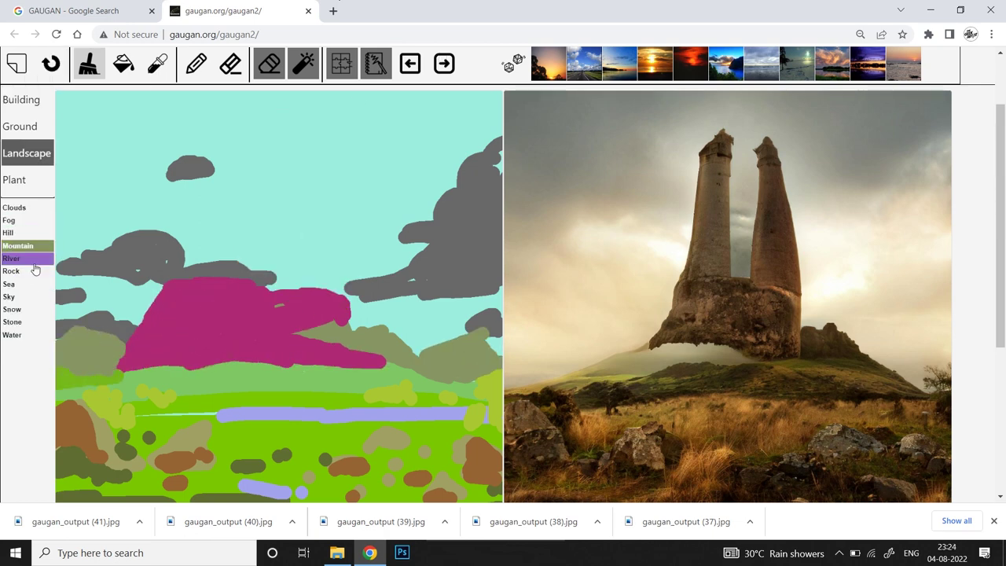
- Try two tall Wall-stone towers on the stone base, regenerate the image and undo the last tower painting
left_click(22, 99)
left_click_drag(200, 102, 192, 314)
left_click_drag(250, 157, 259, 291)
left_click(444, 63)
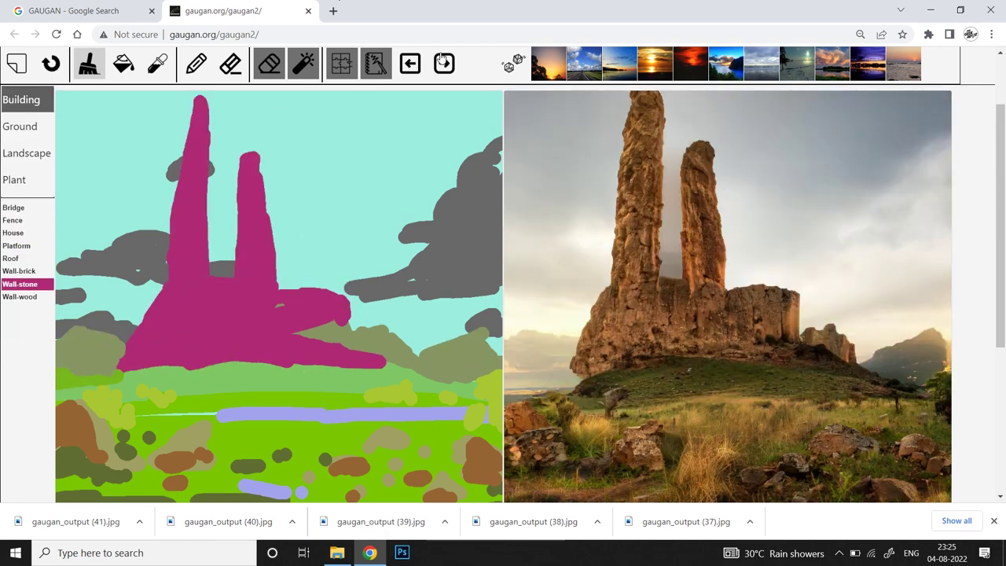
left_click(50, 63)
- Paint two tall House towers on the stone base, link them with two Bridge strokes and regenerate the image
left_click(12, 233)
mouse_move(169, 295)
left_mouse_down()
mouse_move(198, 98)
mouse_move(244, 259)
left_mouse_up()
mouse_move(259, 149)
left_mouse_down()
mouse_move(271, 283)
mouse_move(290, 295)
left_mouse_up()
left_click(14, 207)
left_click_drag(216, 188, 248, 189)
left_click_drag(248, 232, 222, 233)
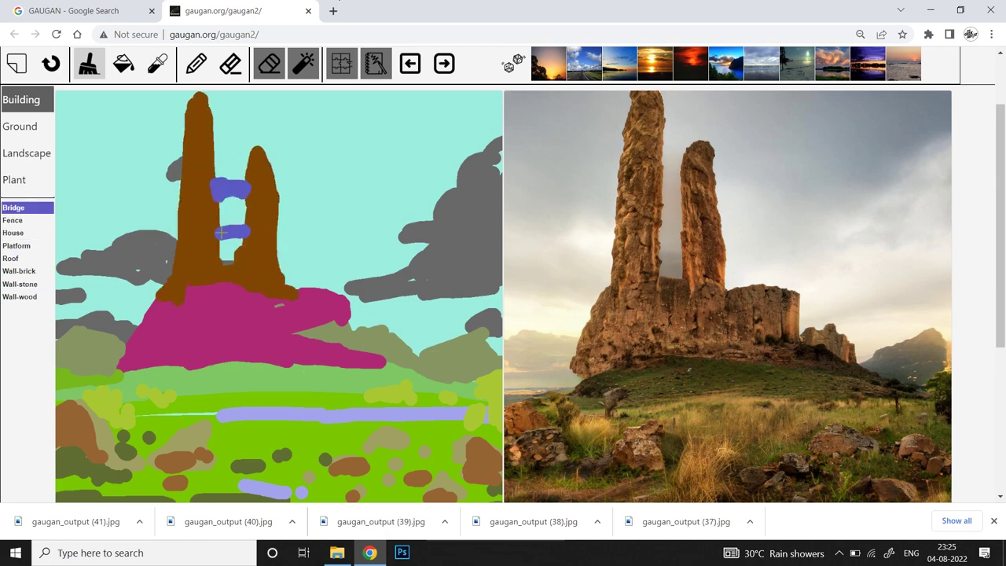
left_click(445, 62)
- Add Wall-brick strips along the stone base and water across the meadow, and regenerate the tower landscape
left_click(18, 270)
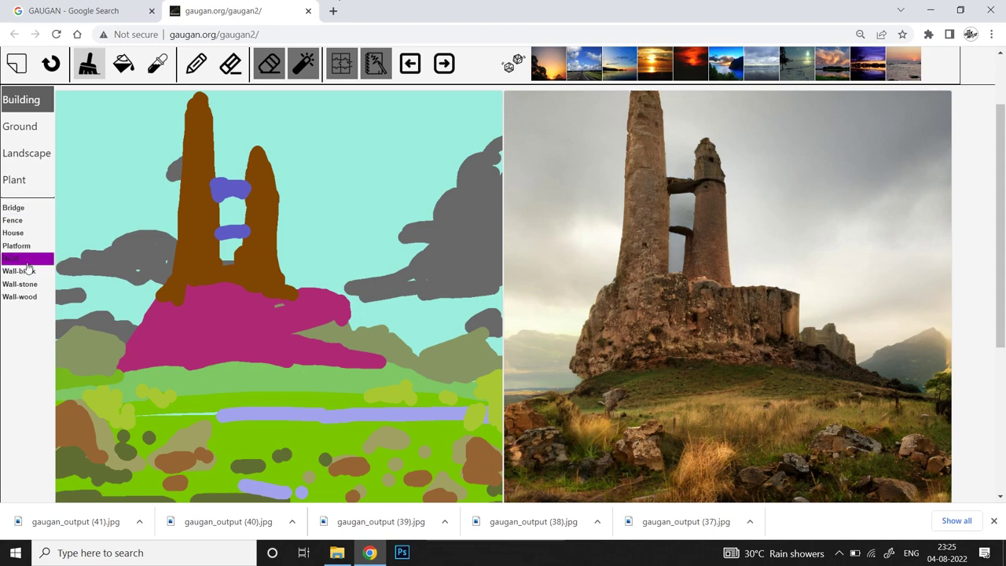
mouse_move(110, 366)
left_mouse_down()
mouse_move(62, 389)
mouse_move(175, 345)
mouse_move(252, 360)
left_mouse_up()
left_click_drag(275, 363, 330, 363)
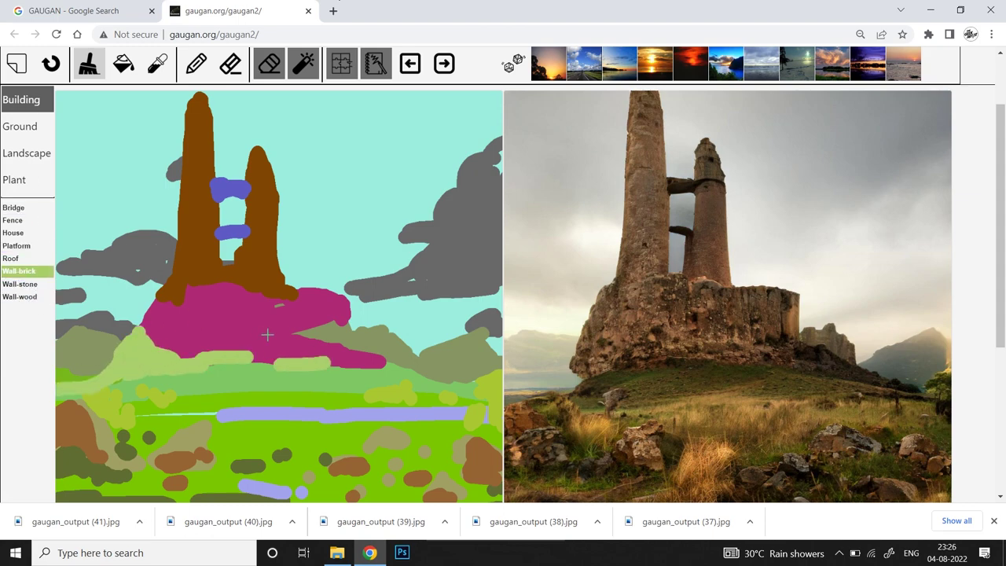
left_click_drag(247, 335, 346, 314)
left_click(26, 152)
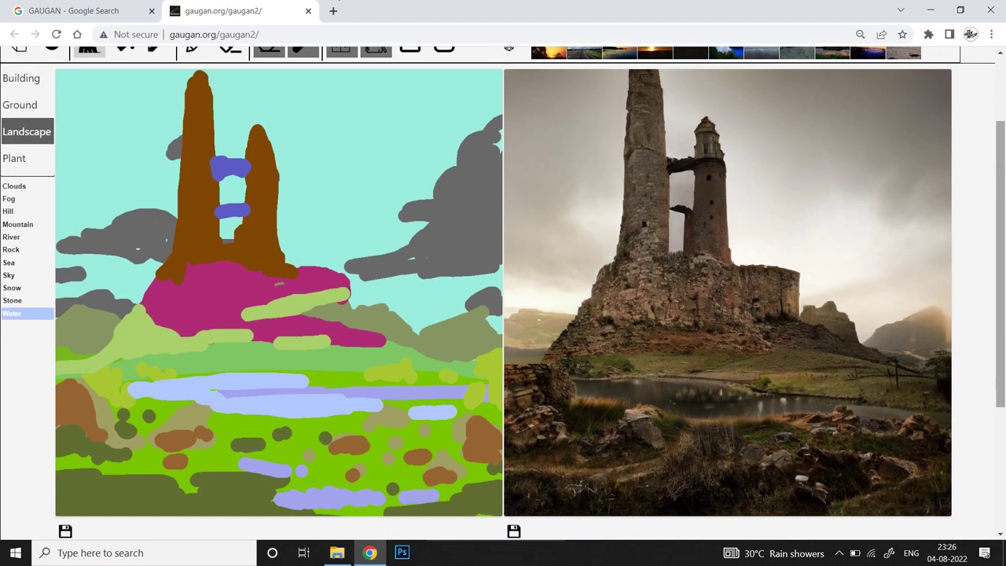
scroll(890, 307, "down", 1)
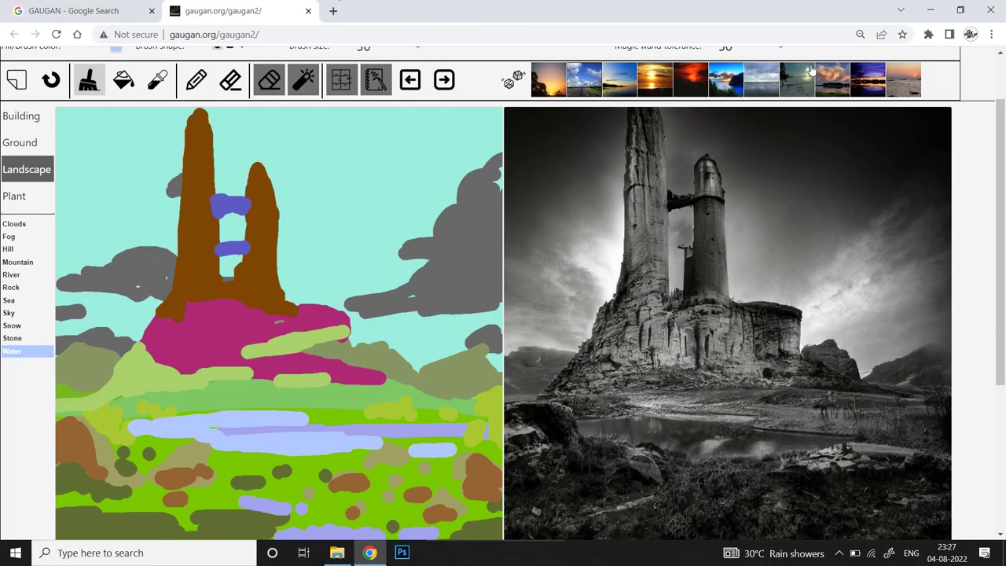
- Try several style presets on the tower landscape, including the blue mountain lake and sunset styles
left_click(729, 84)
left_click(729, 76)
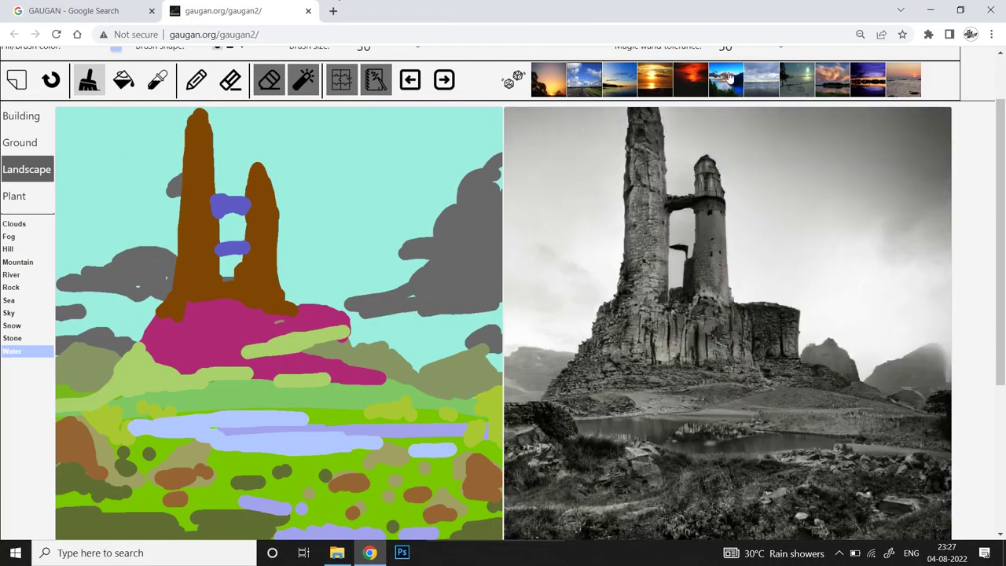
left_click(654, 80)
left_click(696, 80)
left_click(555, 77)
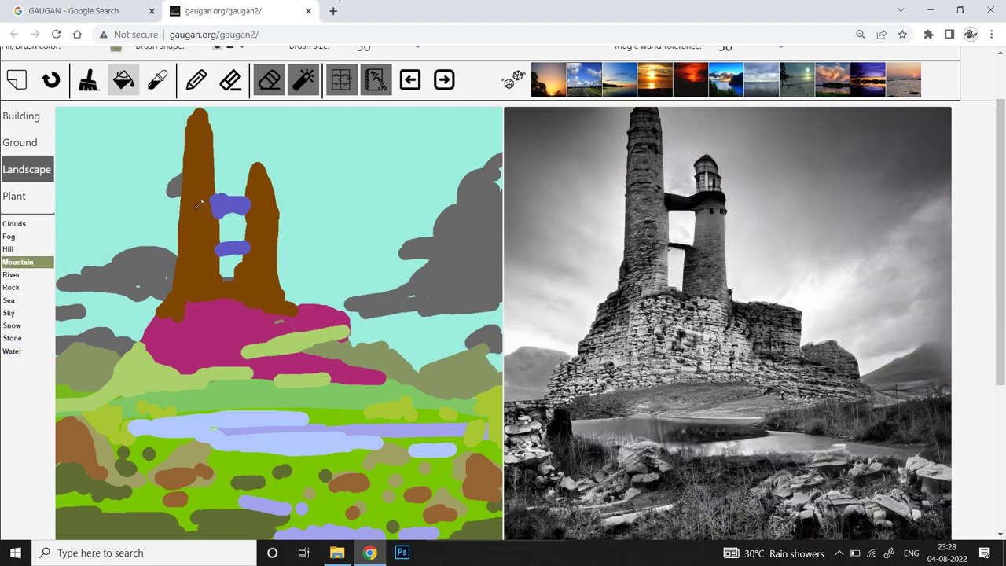
- Fill the towers, stone base and bridges with Mountain, regenerate the image and try fiery and cloudy sunset styles
left_click(199, 204)
left_click(228, 334)
left_click(230, 206)
left_click(232, 249)
left_click(444, 79)
left_click(662, 80)
left_click(691, 80)
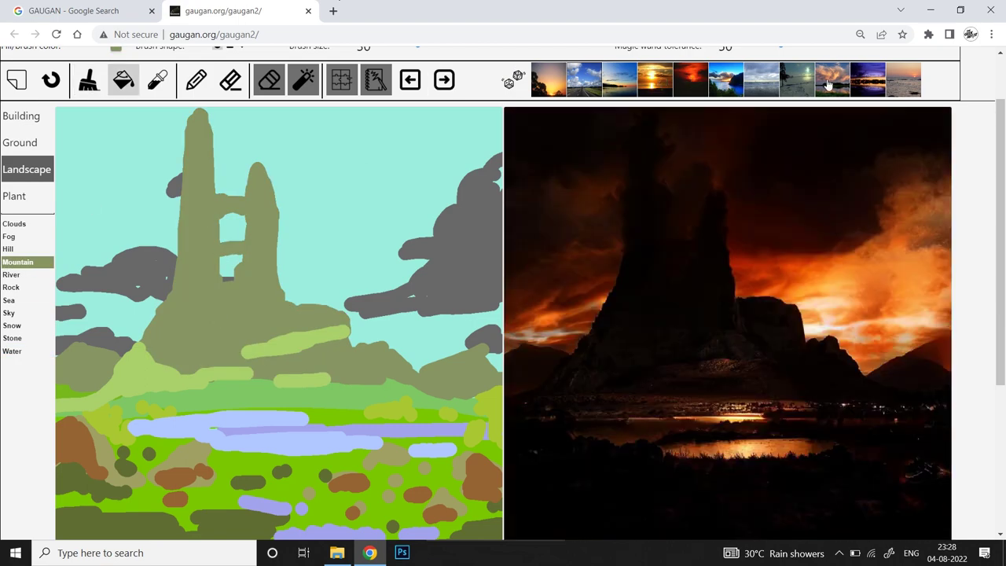
left_click(830, 83)
- Reshape the two filled towers into separate spires widening toward the base with Mountain strokes down their outer sides
scroll(279, 189, "down", 2)
left_click(17, 220)
left_click_drag(282, 222, 297, 261)
scroll(518, 94, "up", 1)
left_click_drag(175, 228, 122, 383)
left_click_drag(277, 208, 303, 314)
- Fill the lower gap between the spires with Mountain and paint Fog along the mountain's foot
scroll(964, 164, "down", 1)
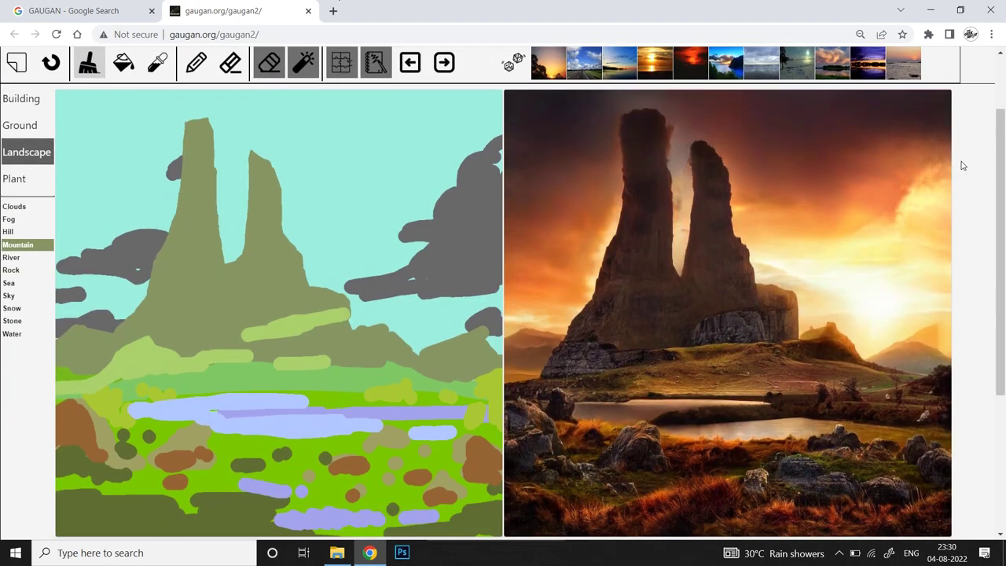
left_click_drag(223, 206, 241, 255)
left_click(9, 218)
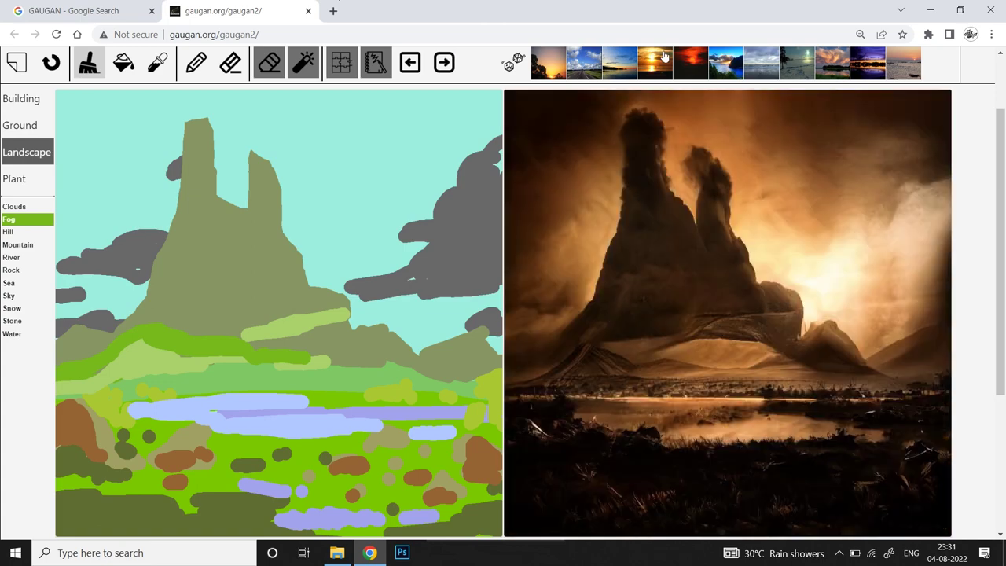
- Start a blank canvas, paint a Gravel horizon strip across it and fill the area below with Gravel
left_click(19, 125)
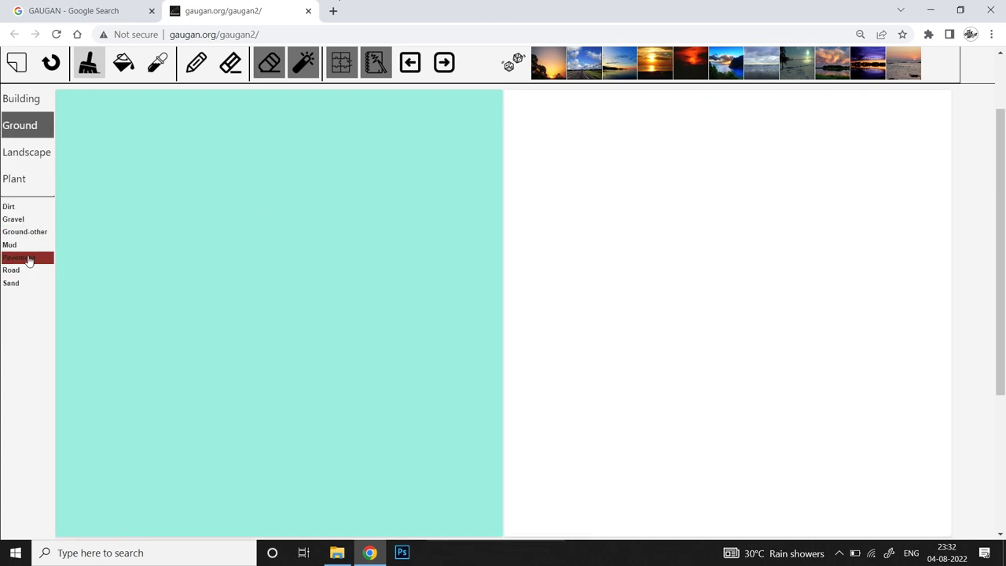
left_click(14, 219)
left_click_drag(57, 354, 501, 352)
left_click(122, 62)
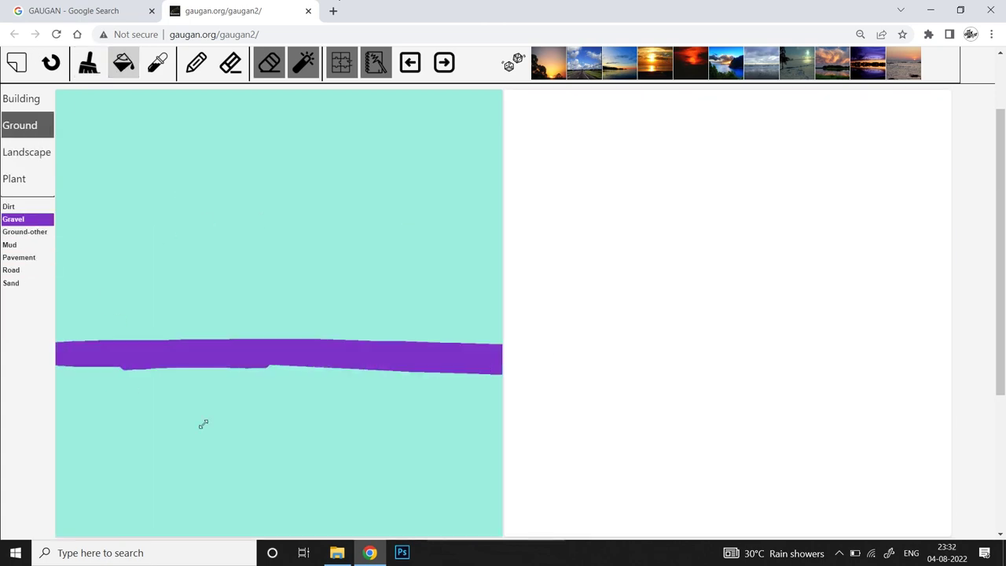
left_click(202, 422)
- Paint long irregular Mud bands across the gravel ground
left_click(89, 63)
left_click(9, 244)
mouse_move(56, 409)
left_mouse_down()
mouse_move(141, 409)
mouse_move(245, 462)
mouse_move(503, 510)
left_mouse_up()
left_click(27, 208)
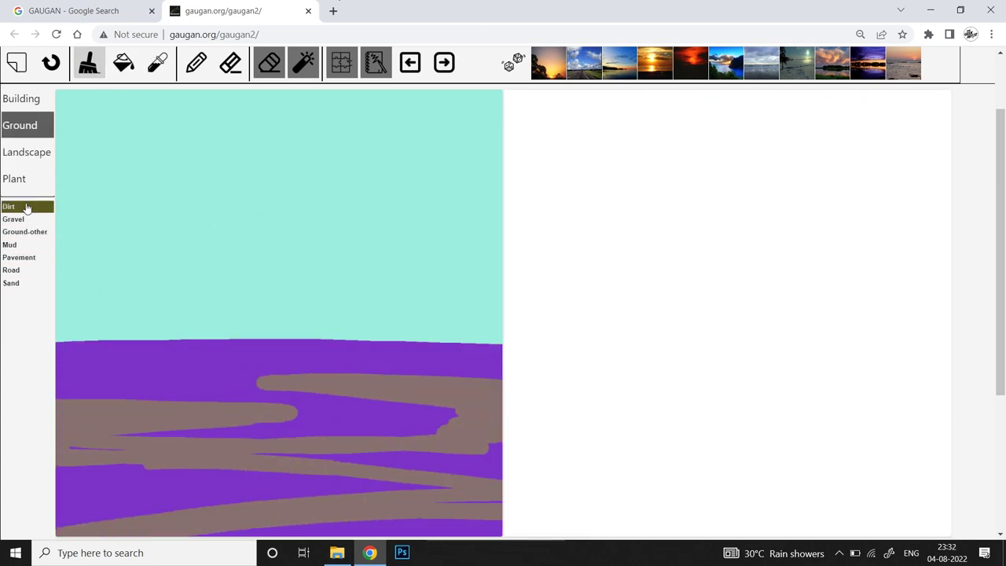
- Paint a Mountain range along the horizon with a large overhanging peak on the left and a lower slope on the right
left_click(27, 152)
left_click(17, 244)
mouse_move(71, 348)
left_mouse_down()
mouse_move(235, 209)
mouse_move(263, 338)
mouse_move(220, 330)
mouse_move(198, 313)
mouse_move(499, 344)
mouse_move(314, 325)
mouse_move(376, 318)
mouse_move(501, 333)
mouse_move(493, 307)
mouse_move(417, 301)
left_mouse_up()
- Add Fog strips and small Mountain peaks around the low gap and right end of the range
left_click(9, 219)
left_click(19, 245)
left_click_drag(489, 295, 500, 309)
mouse_move(389, 305)
left_mouse_down()
mouse_move(271, 311)
mouse_move(371, 305)
left_mouse_up()
left_click(51, 62)
left_click(10, 219)
left_click(18, 245)
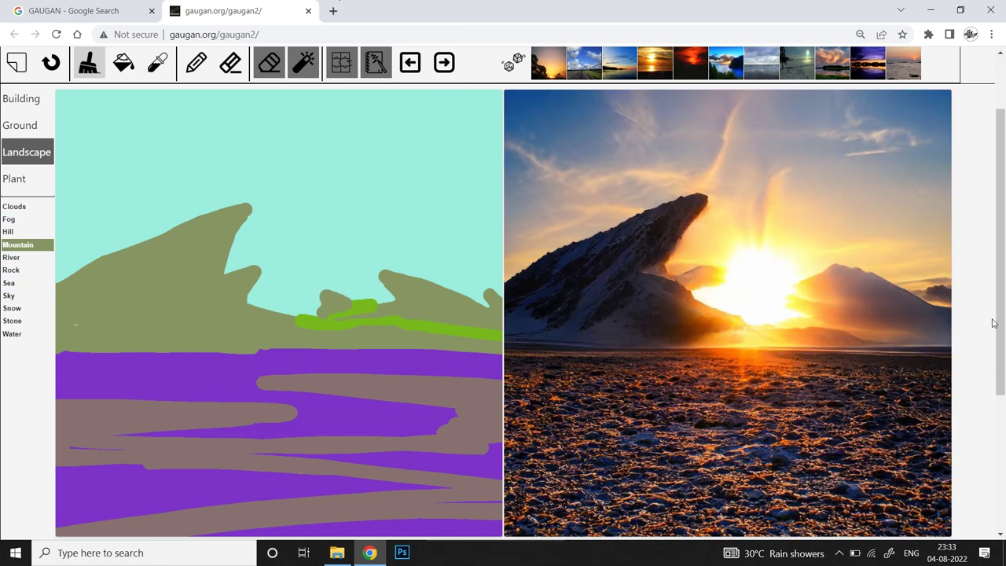
- Download the generated mountain sunset image and apply other style presets to the scene
left_click_drag(1000, 322, 999, 264)
left_click(513, 484)
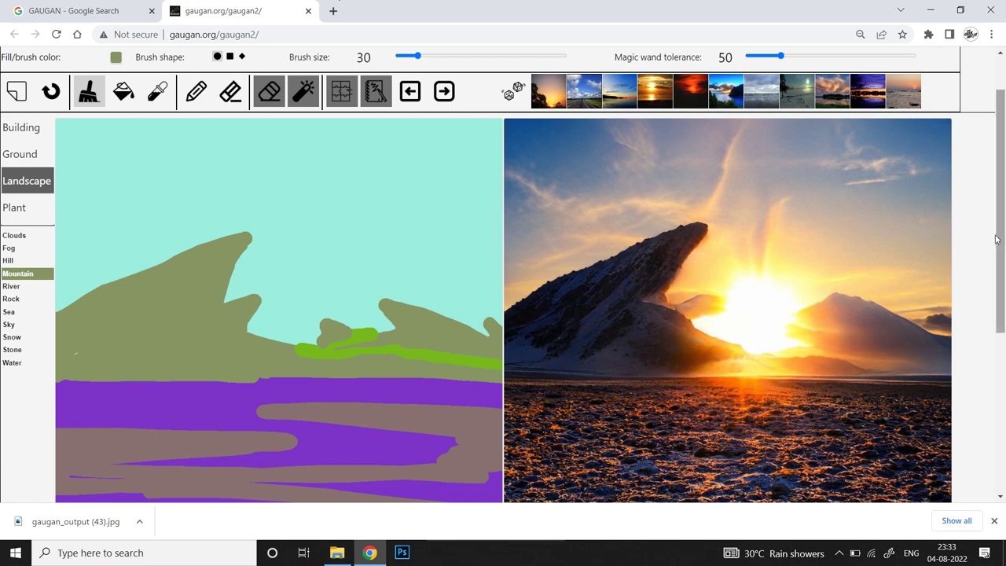
scroll(989, 227, "down", 1)
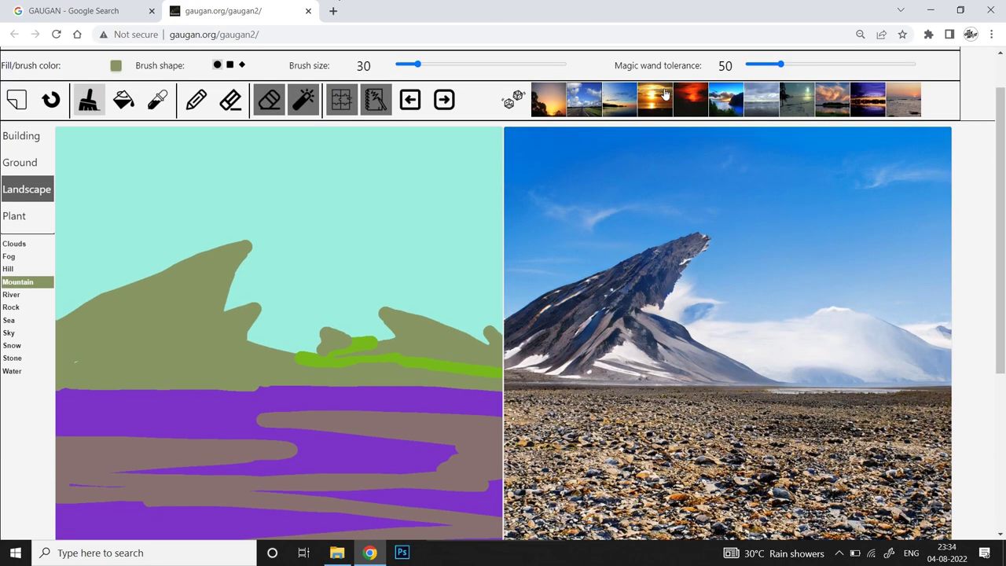
left_click(664, 92)
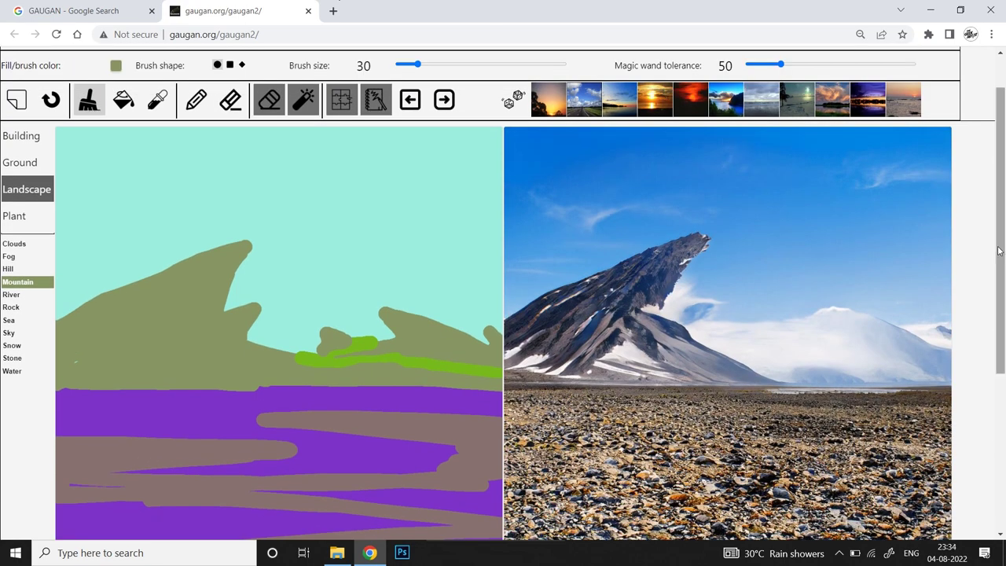
left_click(908, 110)
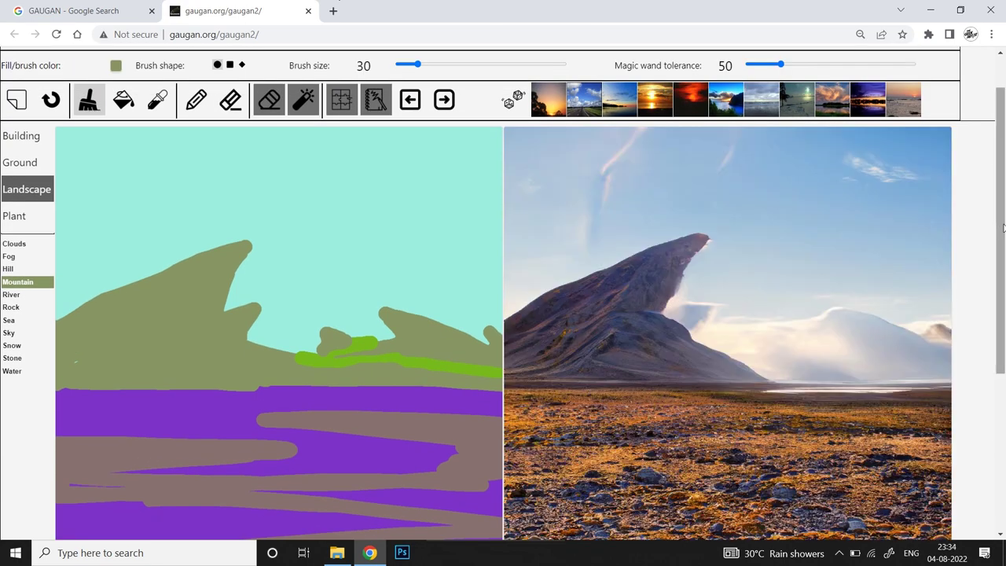
- Paint several long Water pools across the gravel and mud ground
left_click_drag(999, 198, 999, 235)
left_click(13, 304)
mouse_move(146, 405)
left_mouse_down()
mouse_move(242, 391)
mouse_move(433, 402)
left_mouse_up()
left_click_drag(276, 426, 403, 434)
left_click_drag(150, 445, 348, 462)
left_click_drag(248, 367, 147, 368)
left_click_drag(290, 340, 500, 344)
left_click_drag(396, 496, 448, 496)
left_click_drag(127, 482, 59, 490)
- Paint brown Rock shapes of various sizes among the water pools
left_click(20, 241)
left_click_drag(432, 445, 455, 428)
left_click_drag(468, 493, 500, 476)
left_click_drag(66, 406, 119, 407)
- Paint Clouds in the left sky, across the large peak, in the right sky and over the small peaks
left_click_drag(999, 236, 1000, 200)
left_click(28, 236)
left_click_drag(61, 235, 263, 273)
mouse_move(383, 251)
left_mouse_down()
mouse_move(498, 242)
mouse_move(371, 253)
left_mouse_up()
left_click_drag(315, 336, 287, 320)
left_click_drag(288, 321, 382, 323)
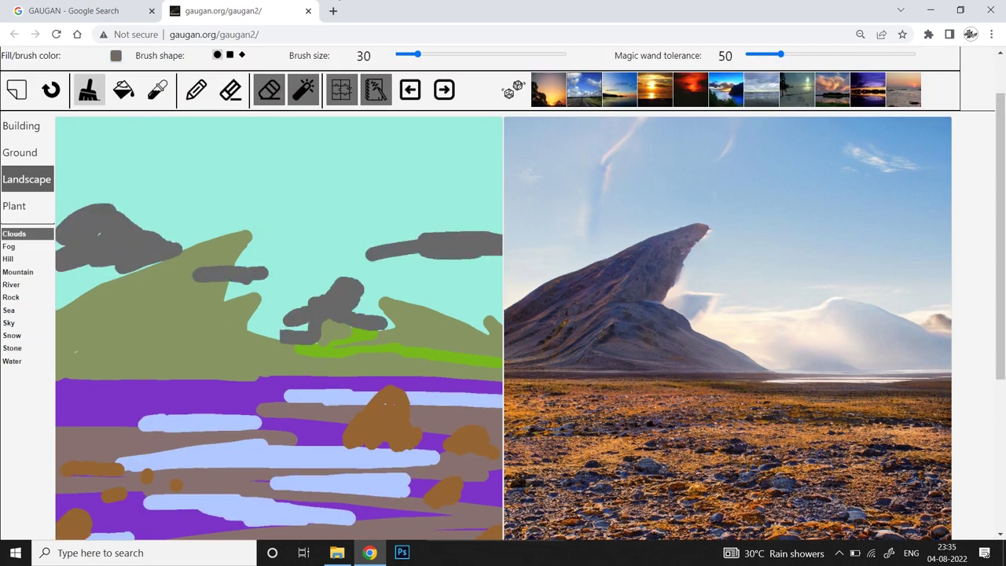
- Add a long Clouds streak widening into the upper-right sky and regenerate the image
left_click_drag(304, 174, 459, 176)
left_click_drag(459, 176, 498, 128)
left_click(444, 89)
left_click_drag(1000, 236, 1000, 267)
scroll(990, 180, "up", 1)
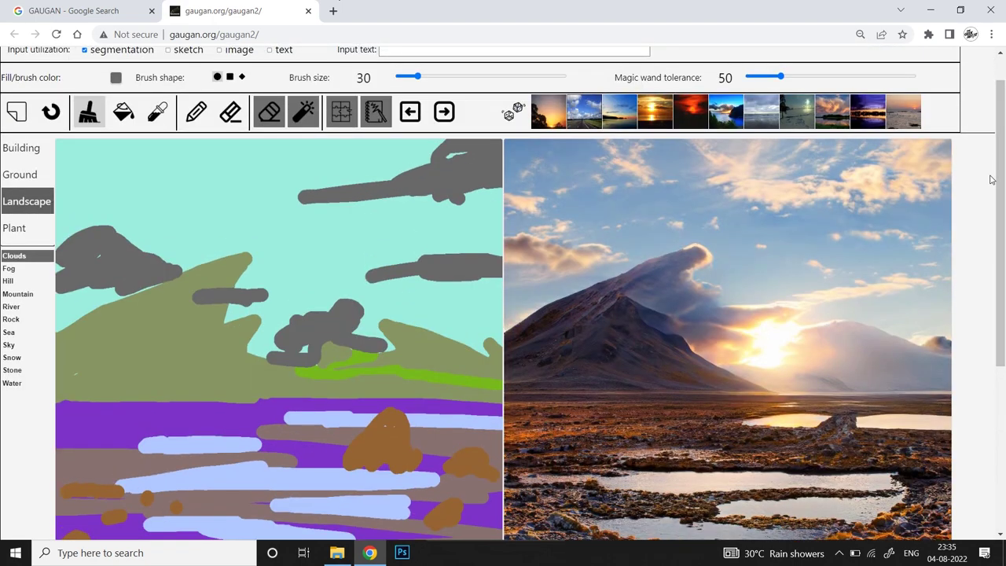
- Paint over the clouds around the small middle peaks with Mountain and Sky, and trim the right cloud's tip
scroll(999, 234, "down", 1)
left_click(17, 261)
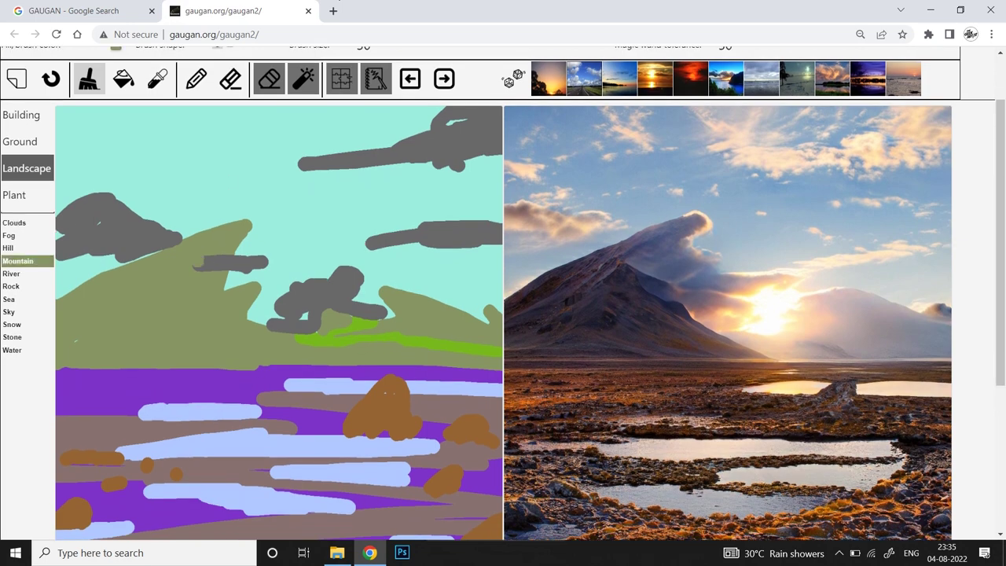
left_click(11, 312)
left_click_drag(259, 312, 346, 281)
left_click_drag(391, 310, 350, 280)
scroll(353, 290, "up", 1)
left_click(371, 316)
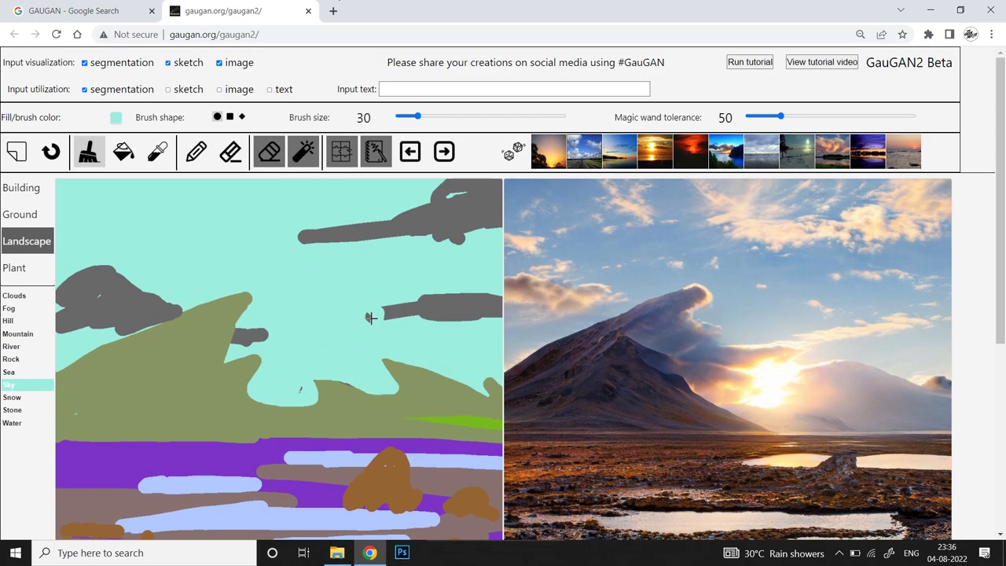
- Clear the cloud beside the large peak with Sky, trim the left cloud and regenerate the image
left_click_drag(242, 336, 259, 337)
left_click_drag(169, 312, 106, 327)
scroll(106, 306, "down", 1)
scroll(674, 47, "down", 1)
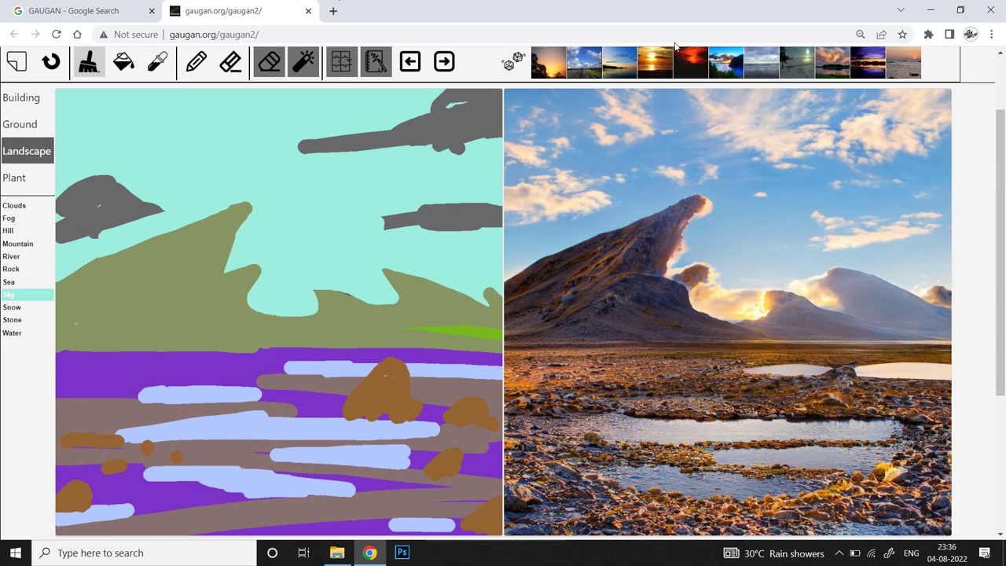